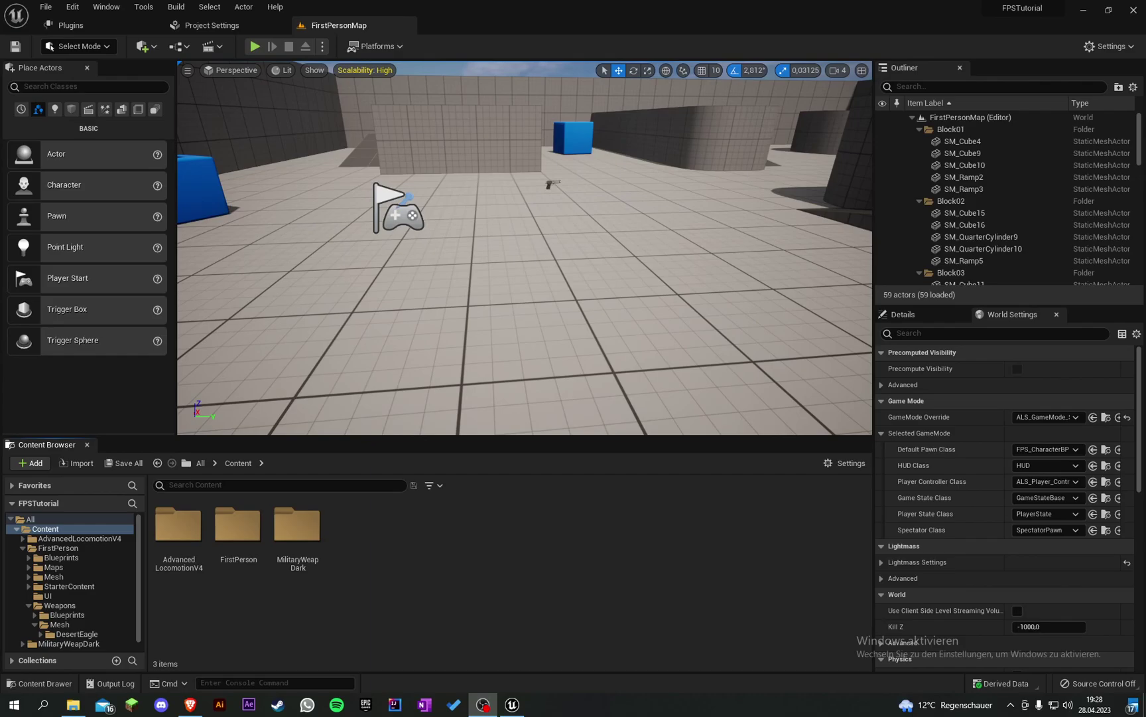
# - Play-test the level in full screen, aiming and firing the pistol, and stop the session
pyautogui.click(521, 553)
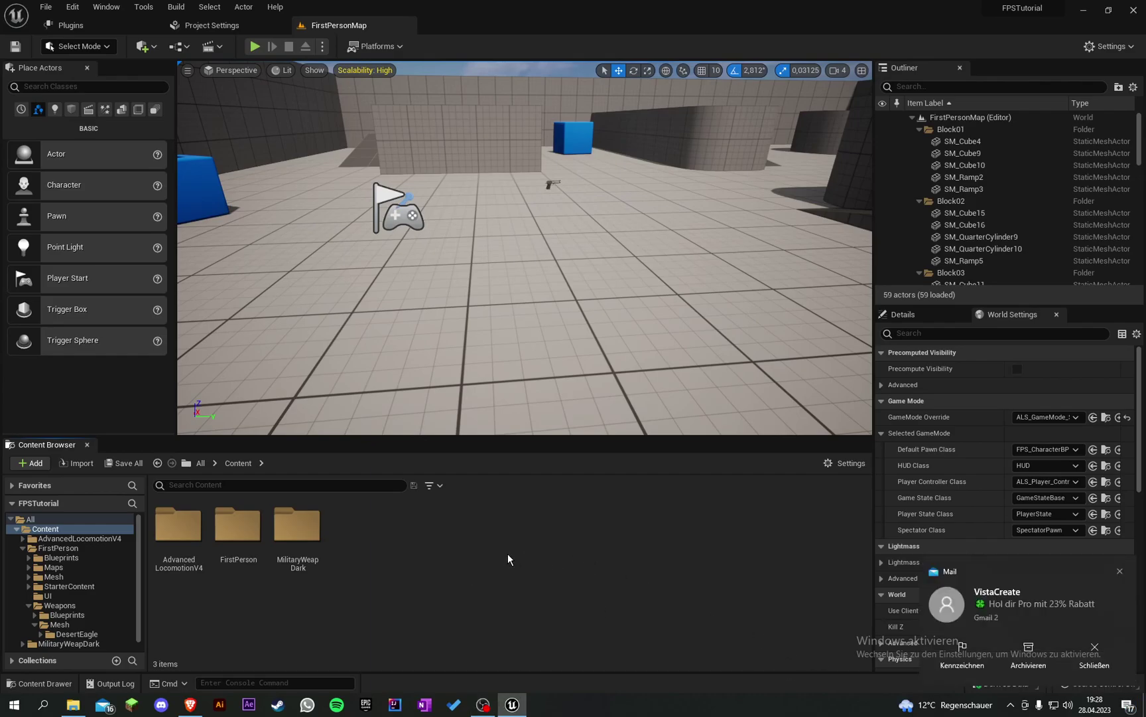
pyautogui.click(254, 45)
pyautogui.press('F11')
pyautogui.press('q')
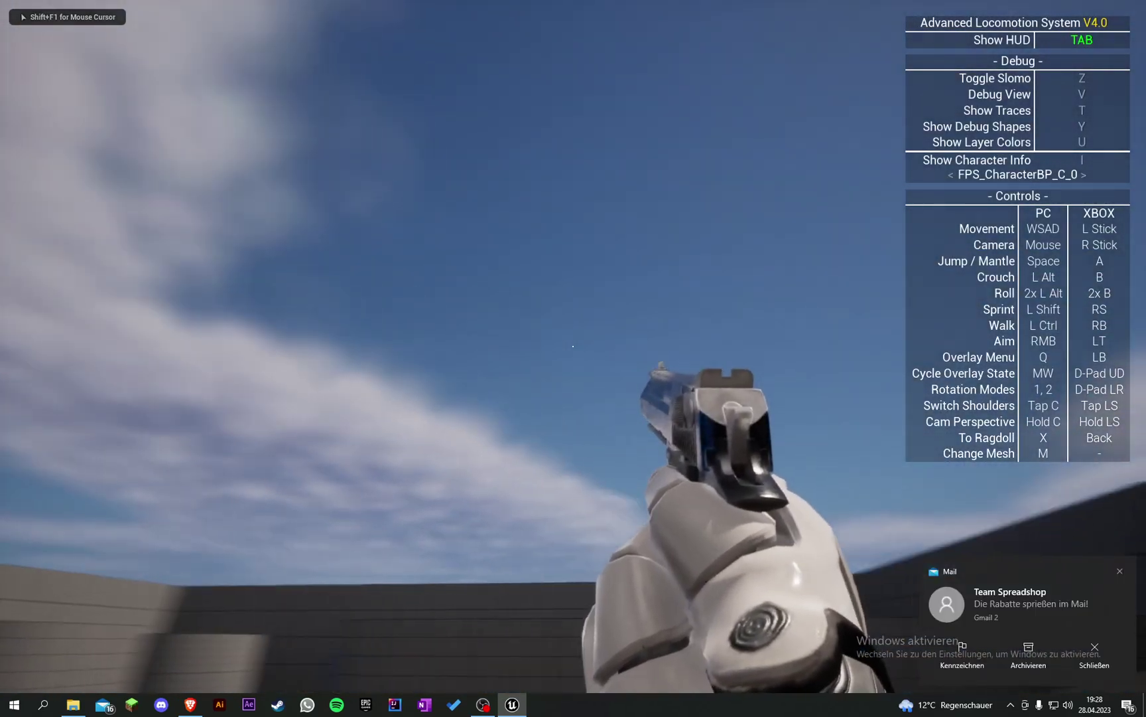
pyautogui.rightClick(573, 346)
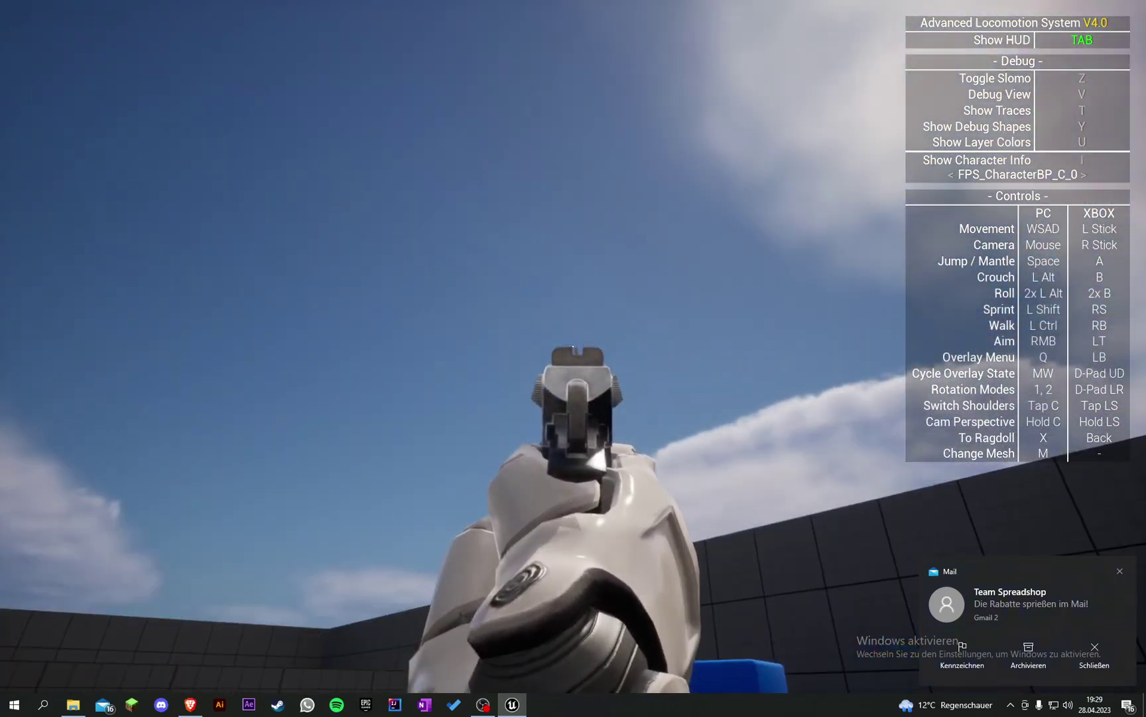
pyautogui.click(573, 346)
pyautogui.rightClick(573, 347)
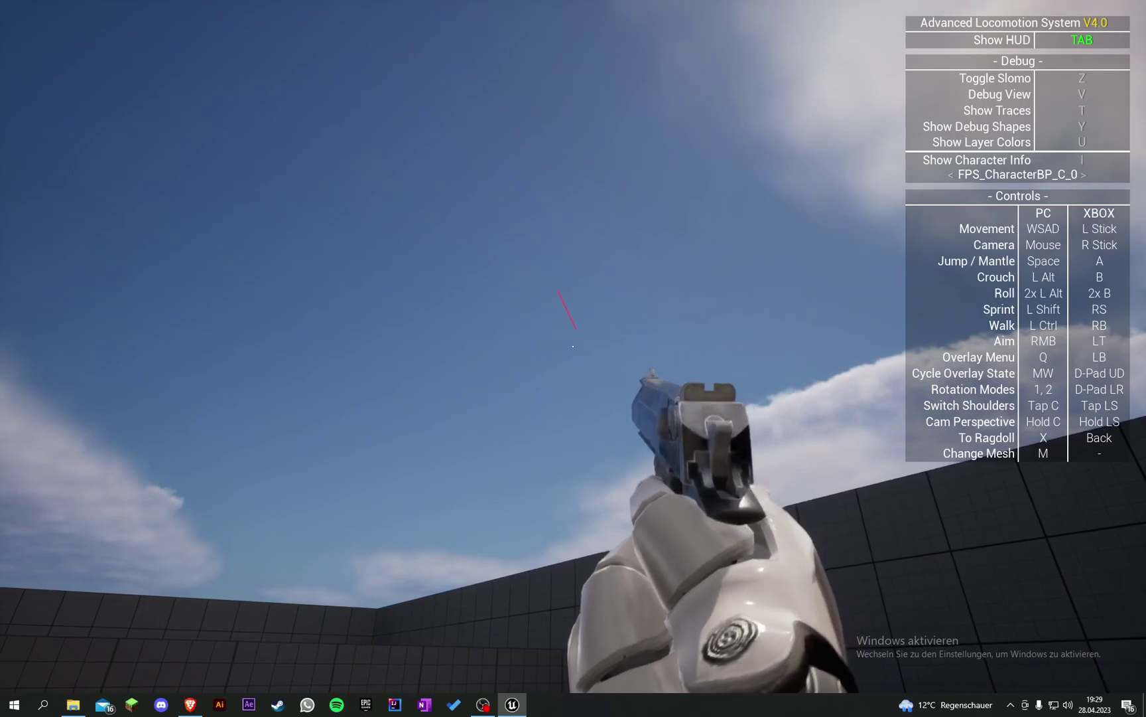
pyautogui.press('Escape')
pyautogui.press('Escape')
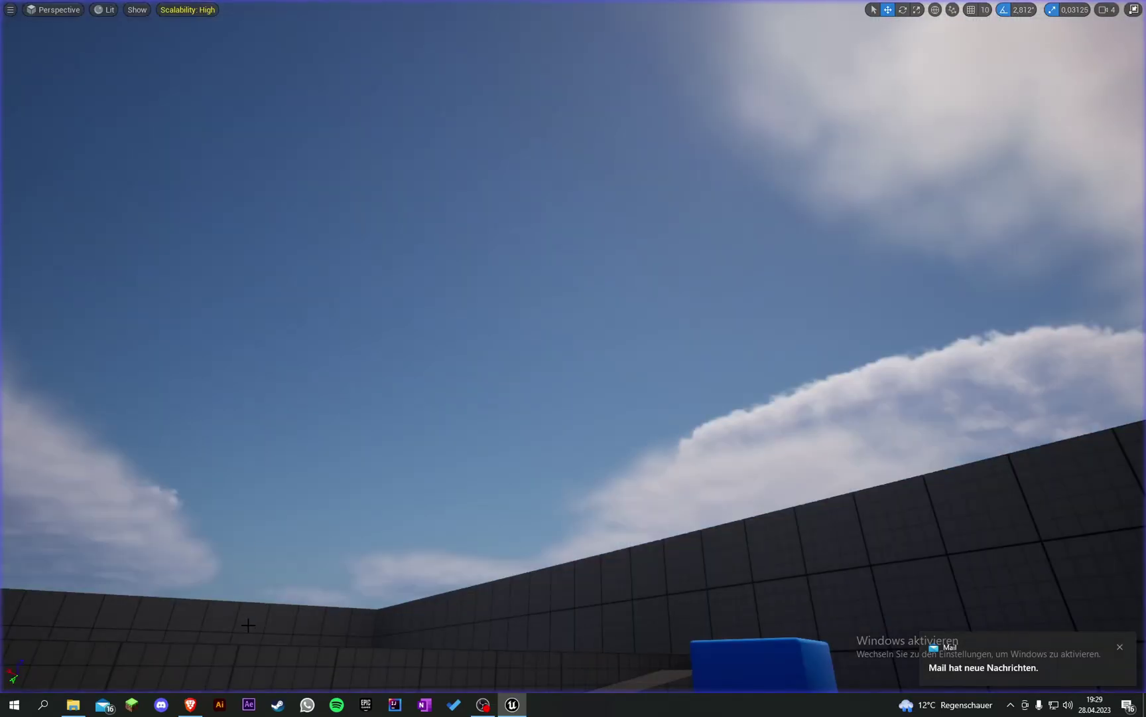
# - Switch to the Brave browser and open Sketchfab's "Attachment 3D models" result in a new tab to look through it
pyautogui.click(191, 703)
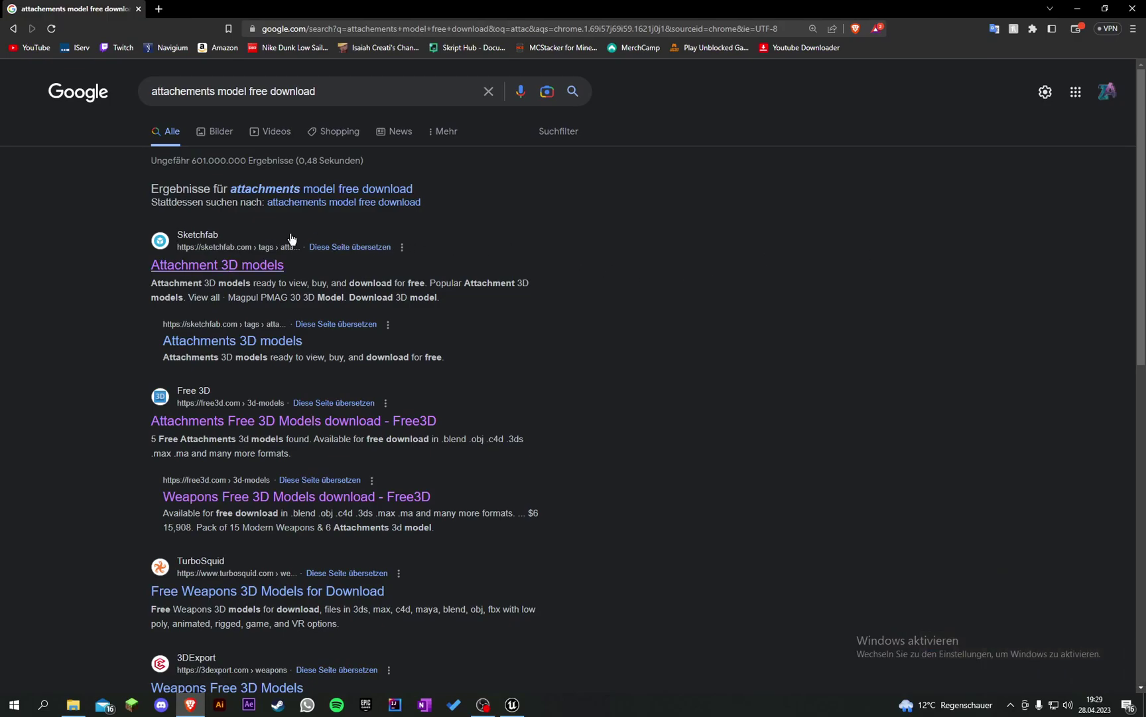
pyautogui.middleClick(247, 265)
pyautogui.click(218, 7)
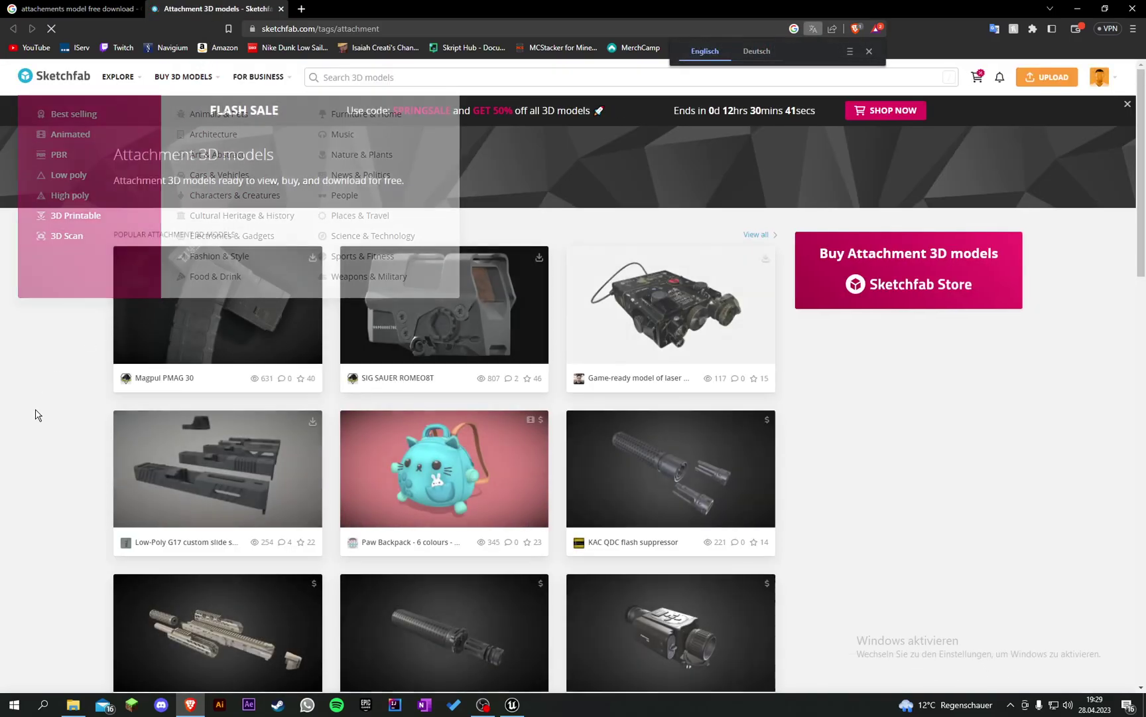
pyautogui.scroll(-10, 36, 414)
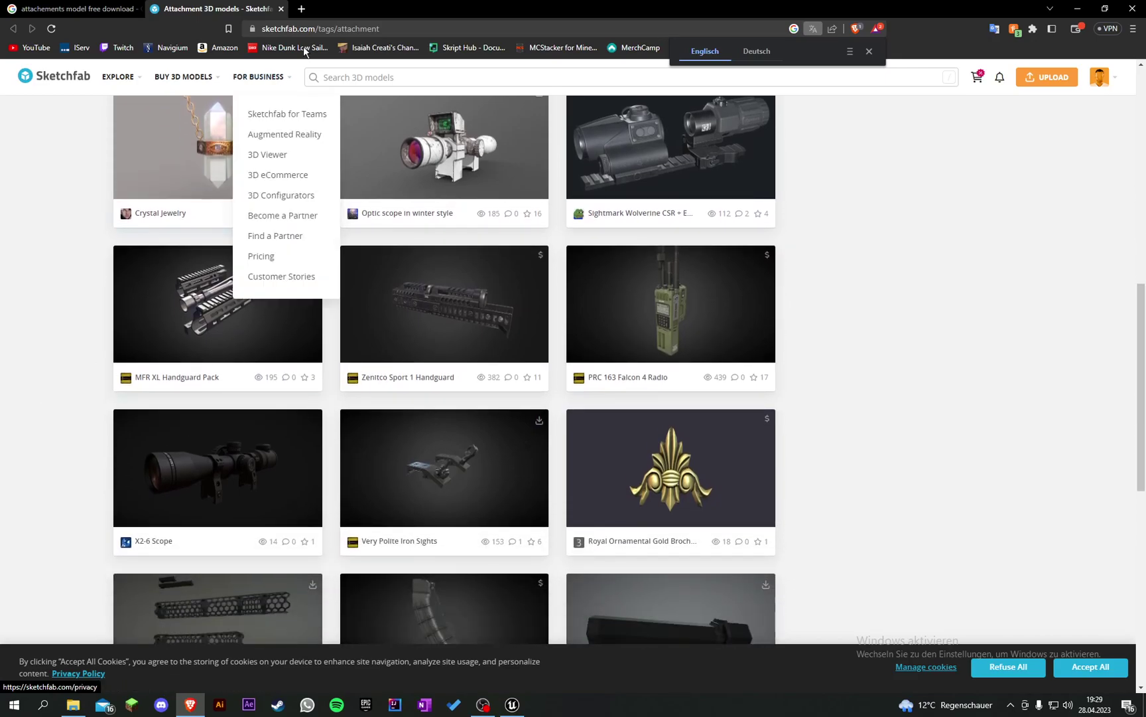
# - Search Sketchfab for "holographic scope" and limit the results to downloadable models
pyautogui.click(376, 77)
pyautogui.write('holo')
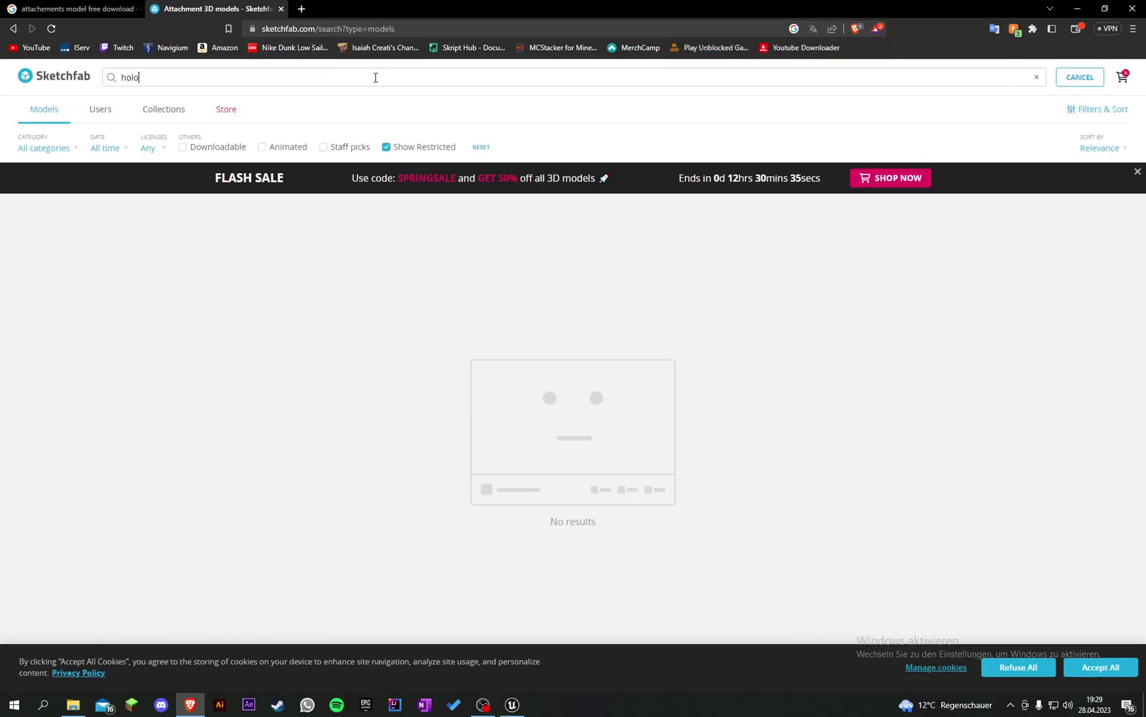
pyautogui.write('graphic scope')
pyautogui.scroll(-3, 324, 367)
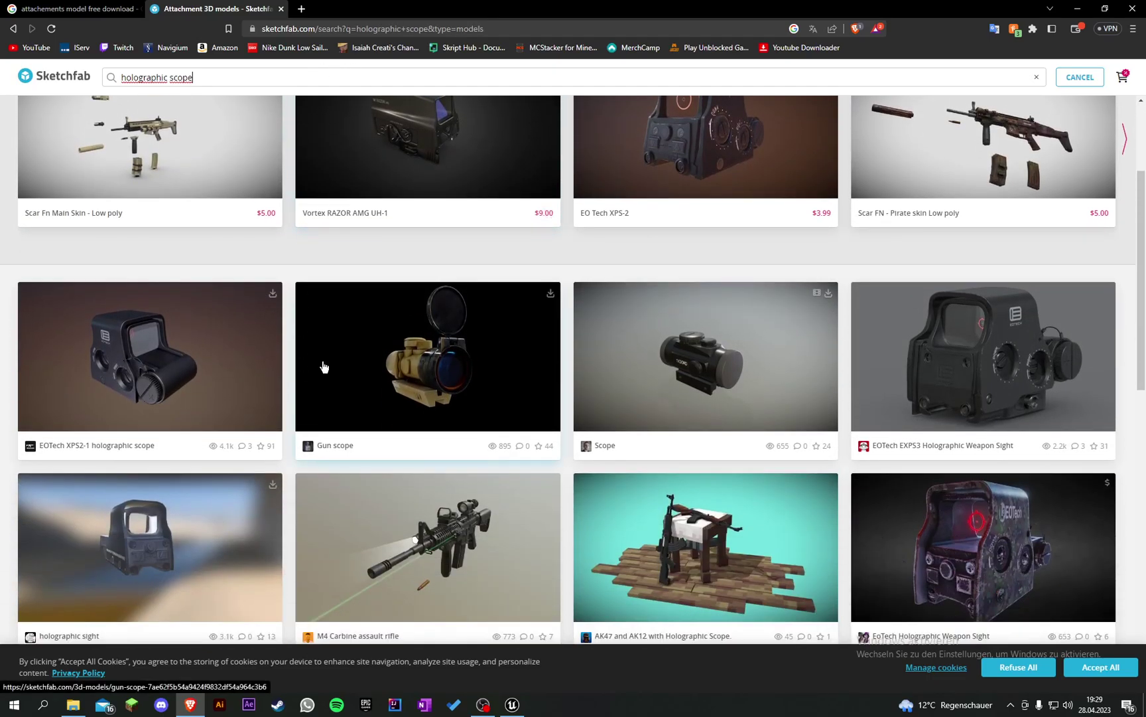
pyautogui.scroll(-3, 323, 366)
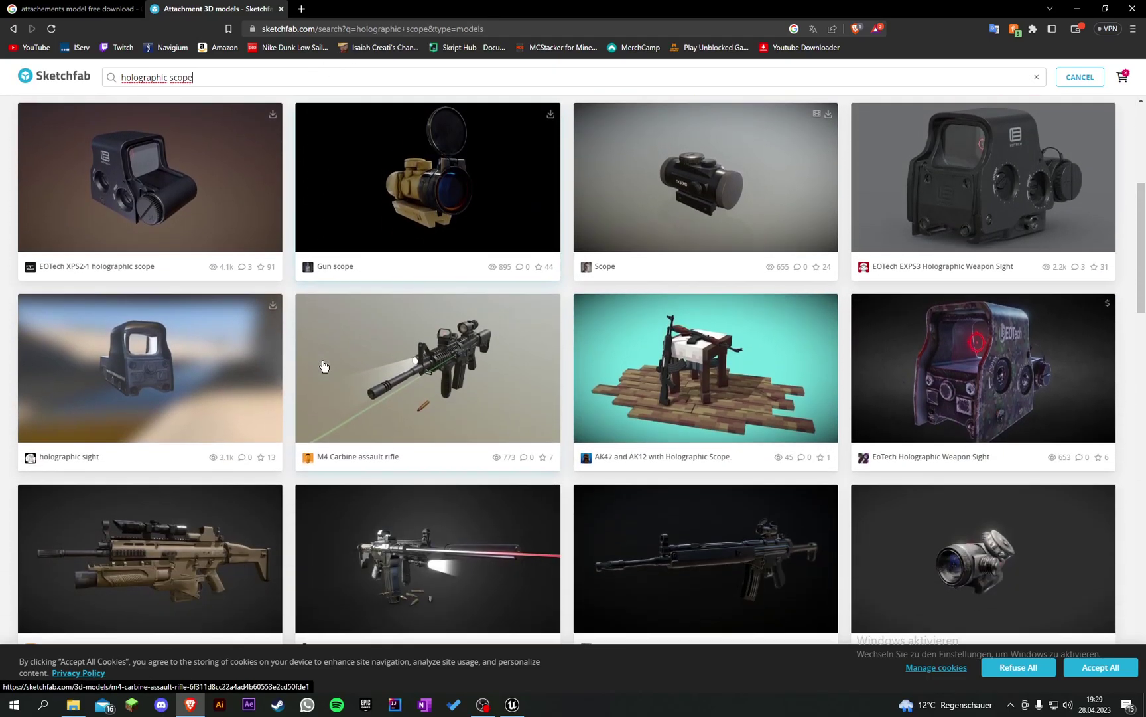
pyautogui.scroll(-7, 324, 367)
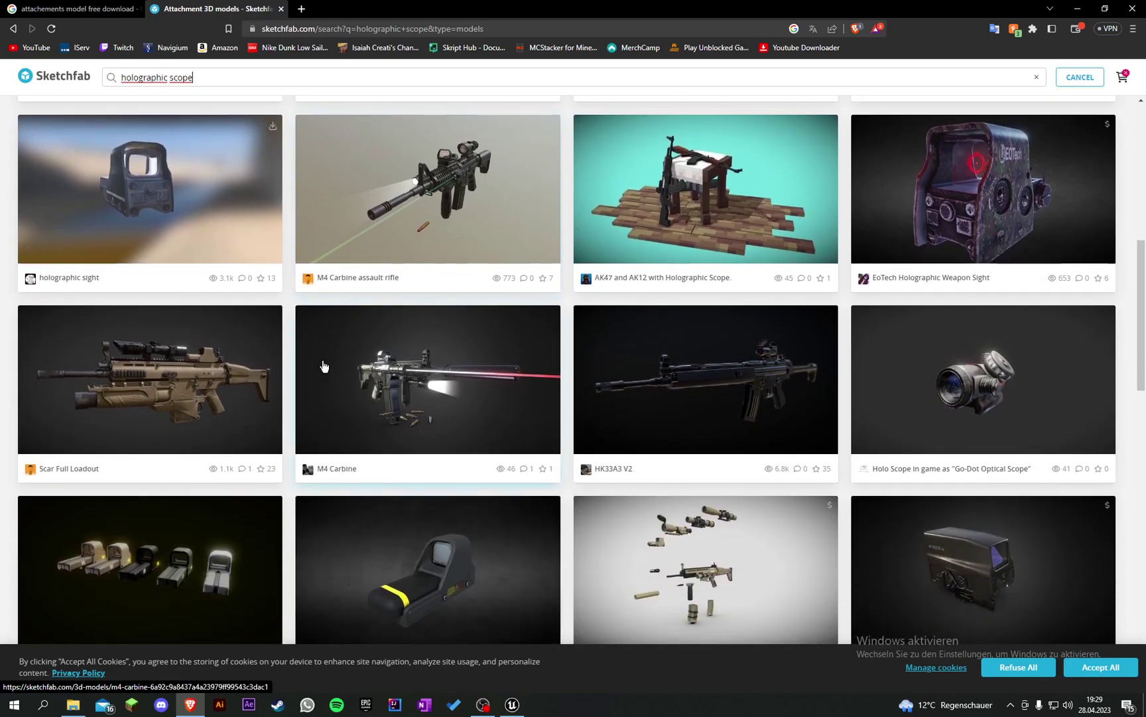
pyautogui.scroll(-6, 324, 367)
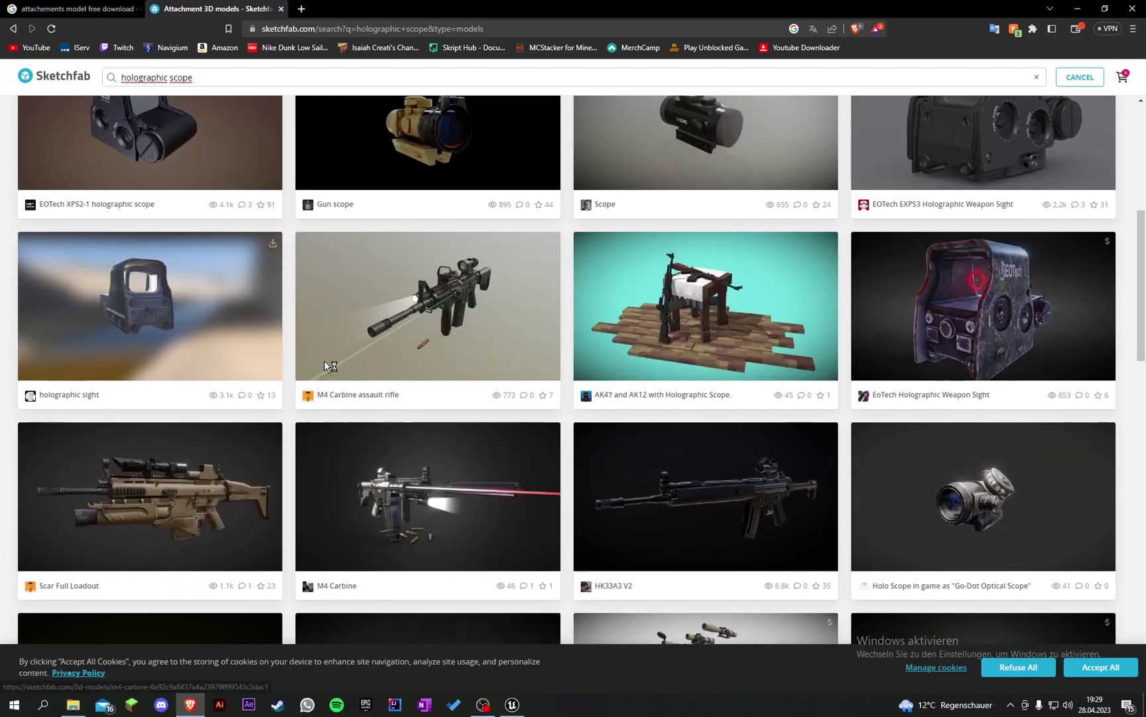
pyautogui.scroll(6, 325, 362)
pyautogui.click(219, 148)
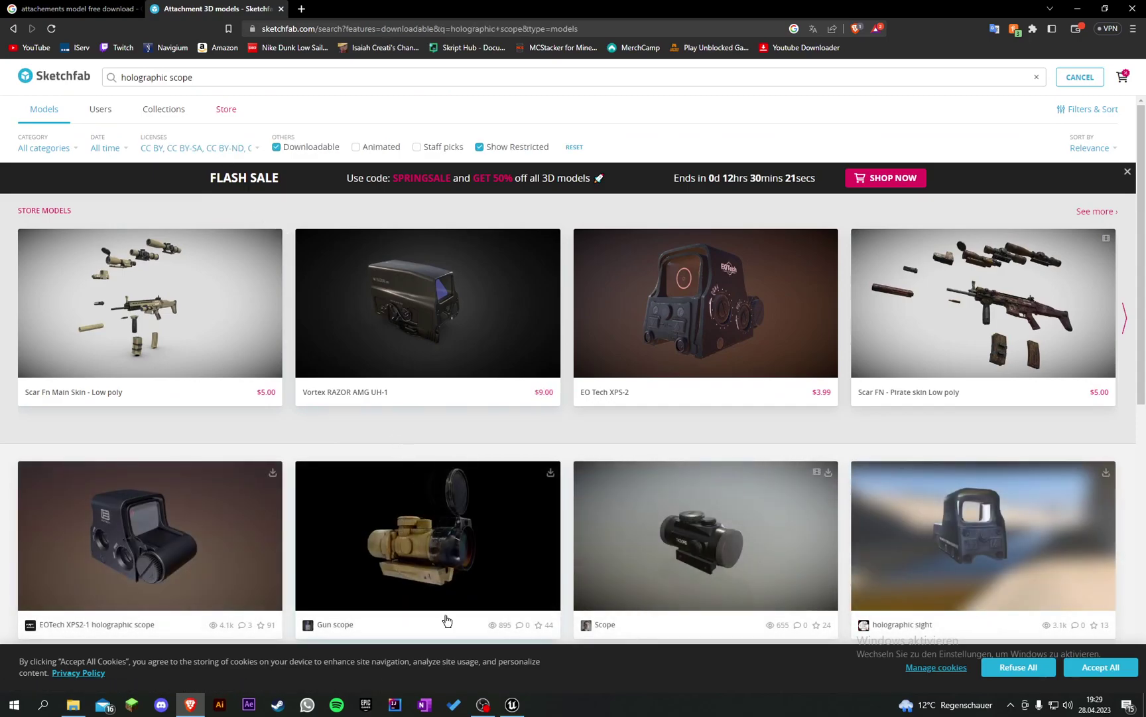
# - Look through the downloadable scopes, open the EOTech XPS2-1 holographic scope in a new tab and inspect its 3D preview
pyautogui.scroll(-3, 292, 446)
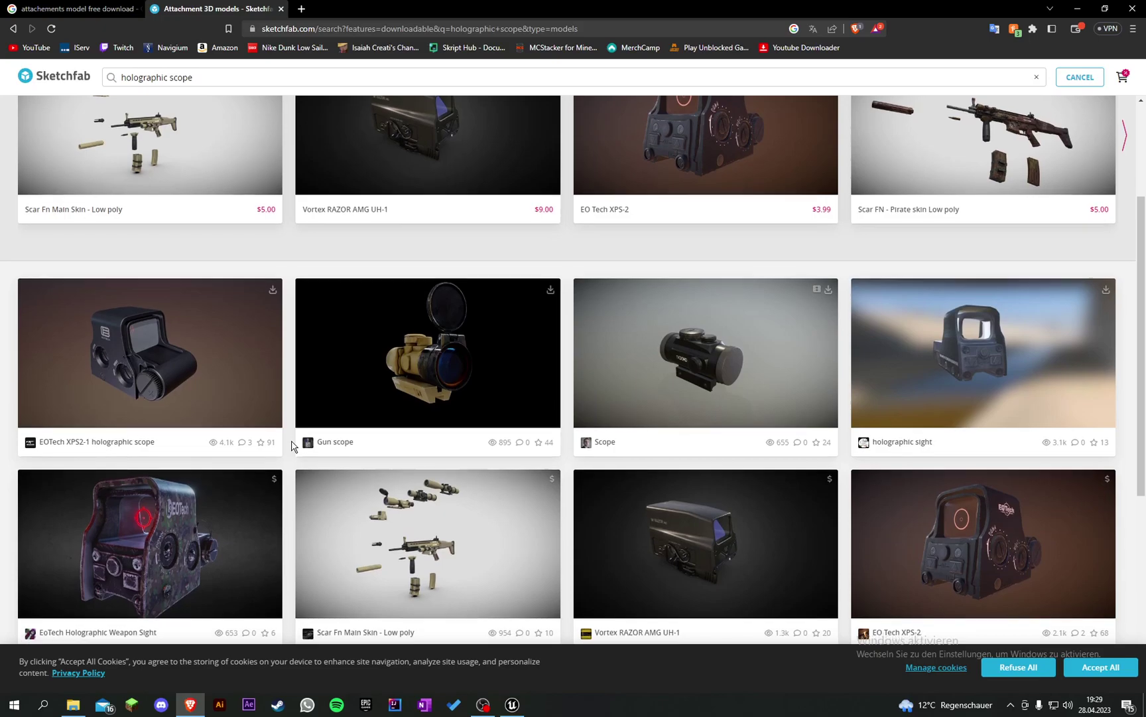
pyautogui.scroll(-2, 291, 446)
pyautogui.scroll(-4, 292, 446)
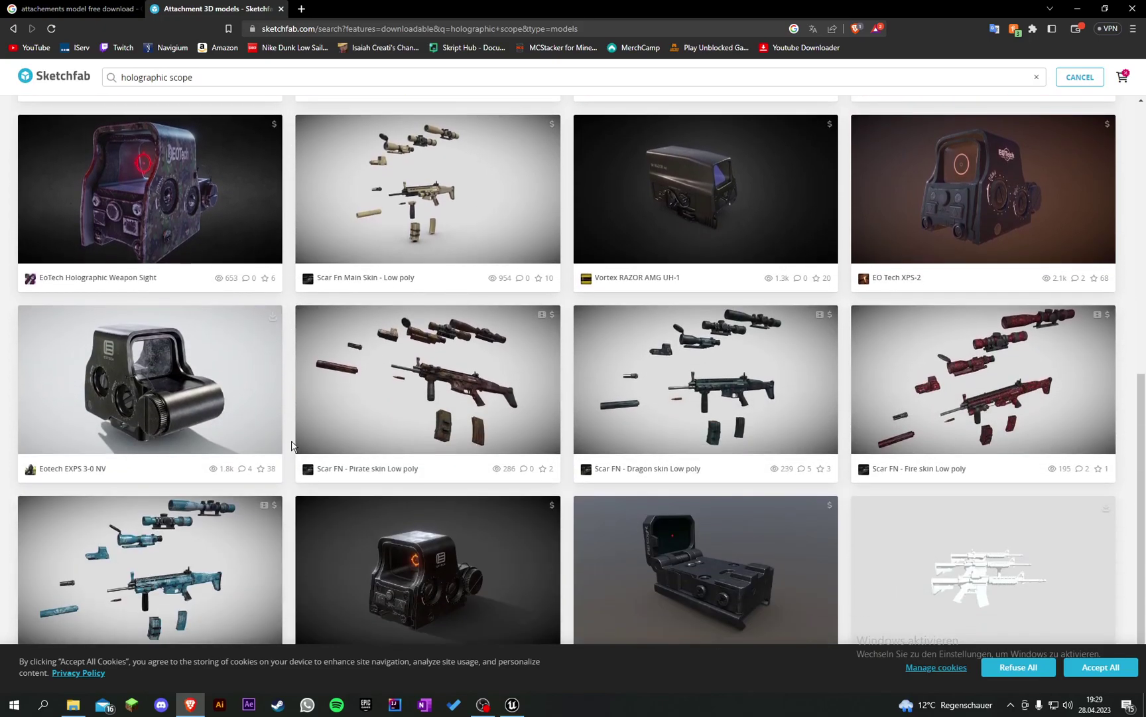
pyautogui.scroll(-1, 292, 446)
pyautogui.scroll(1, 292, 446)
pyautogui.scroll(-1, 292, 446)
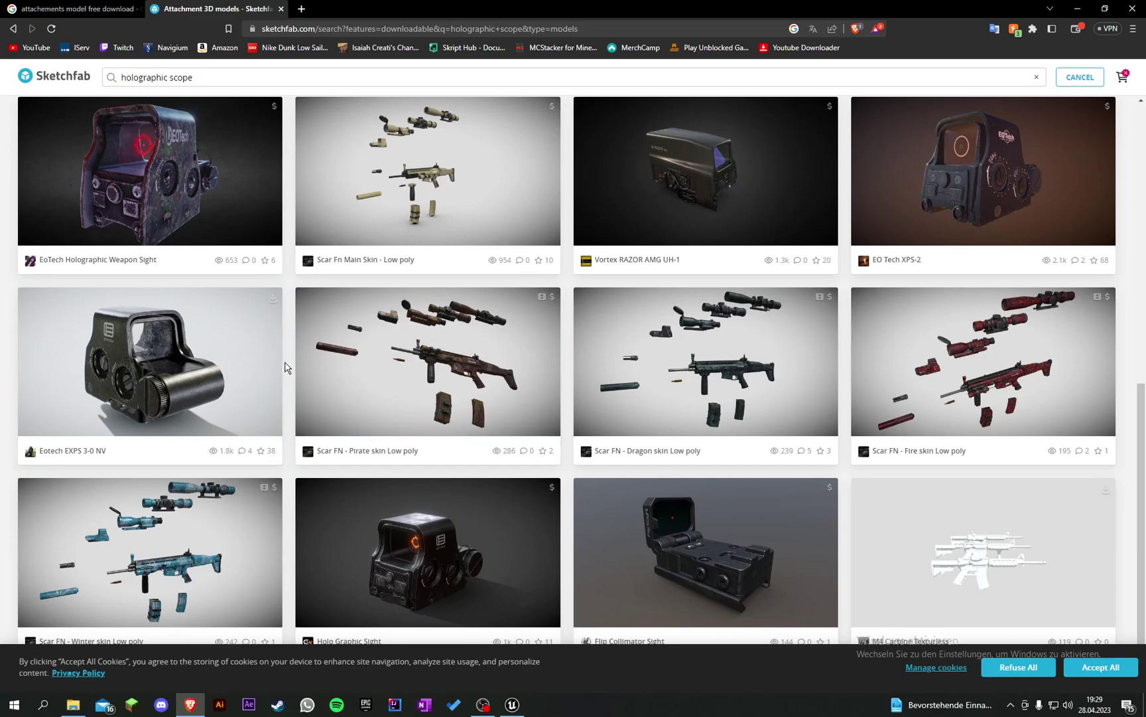
pyautogui.scroll(10, 285, 368)
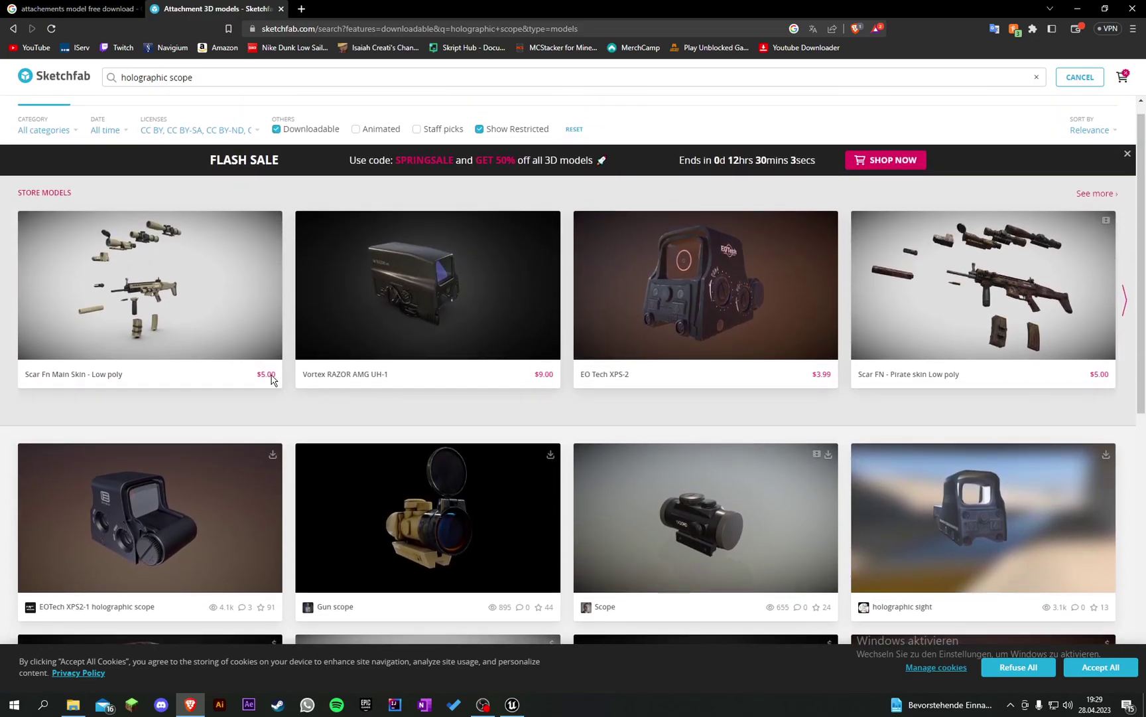
pyautogui.middleClick(154, 466)
pyautogui.click(333, 5)
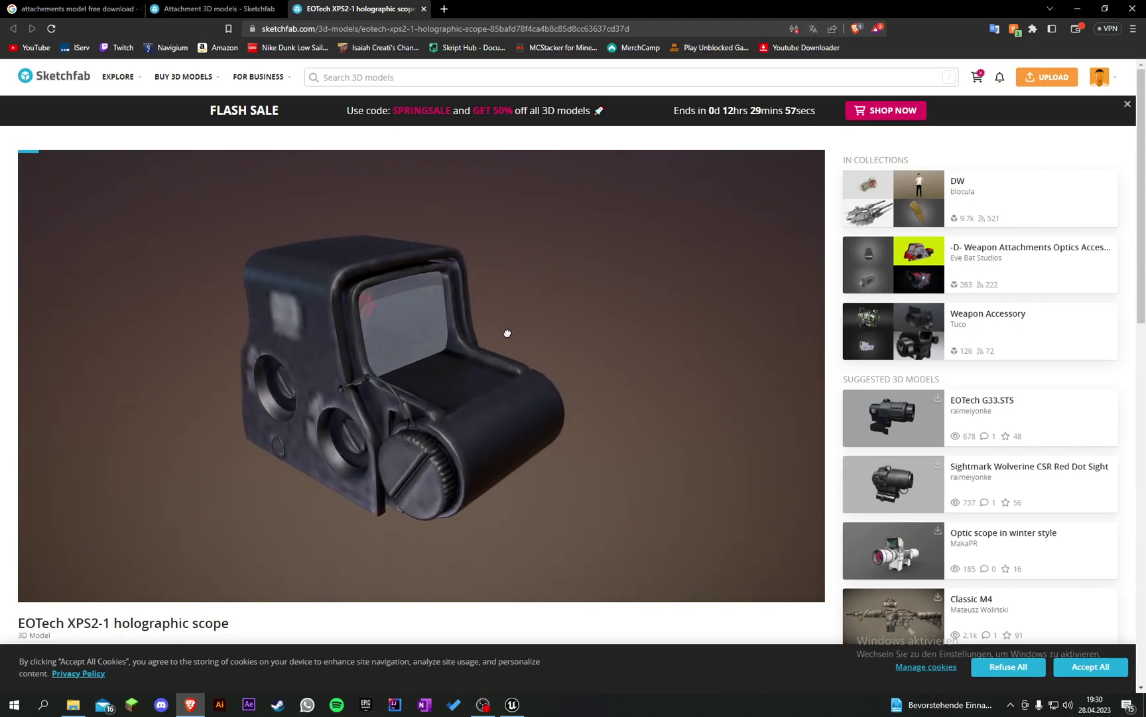
pyautogui.moveTo(507, 333); pyautogui.dragTo(424, 591)
# - Start downloading the EOTech XPS2-1 holographic scope as GLB with 2k textures
pyautogui.scroll(-1, 329, 617)
pyautogui.scroll(-3, 153, 554)
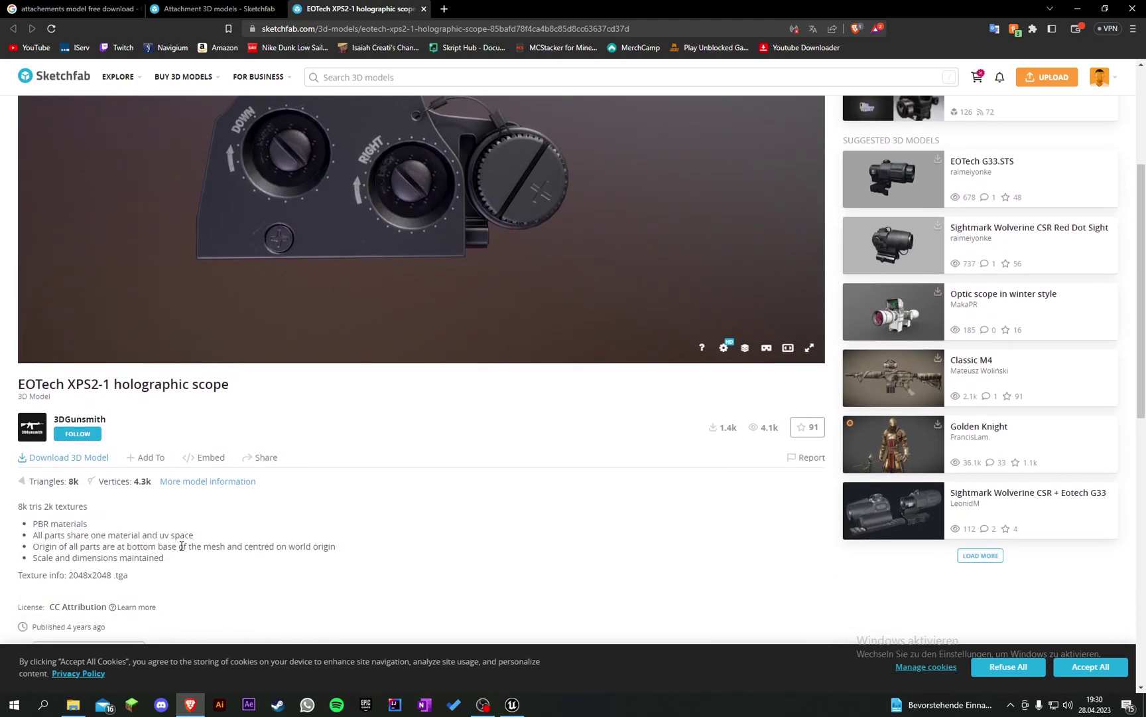
pyautogui.click(90, 457)
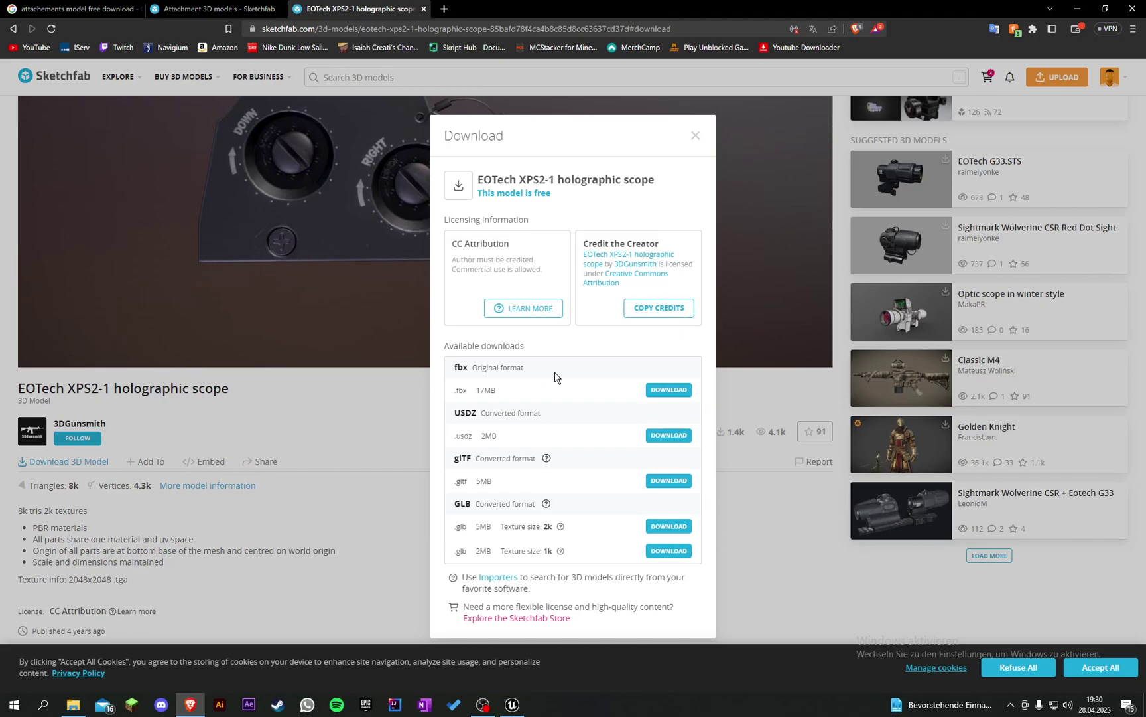
pyautogui.click(680, 529)
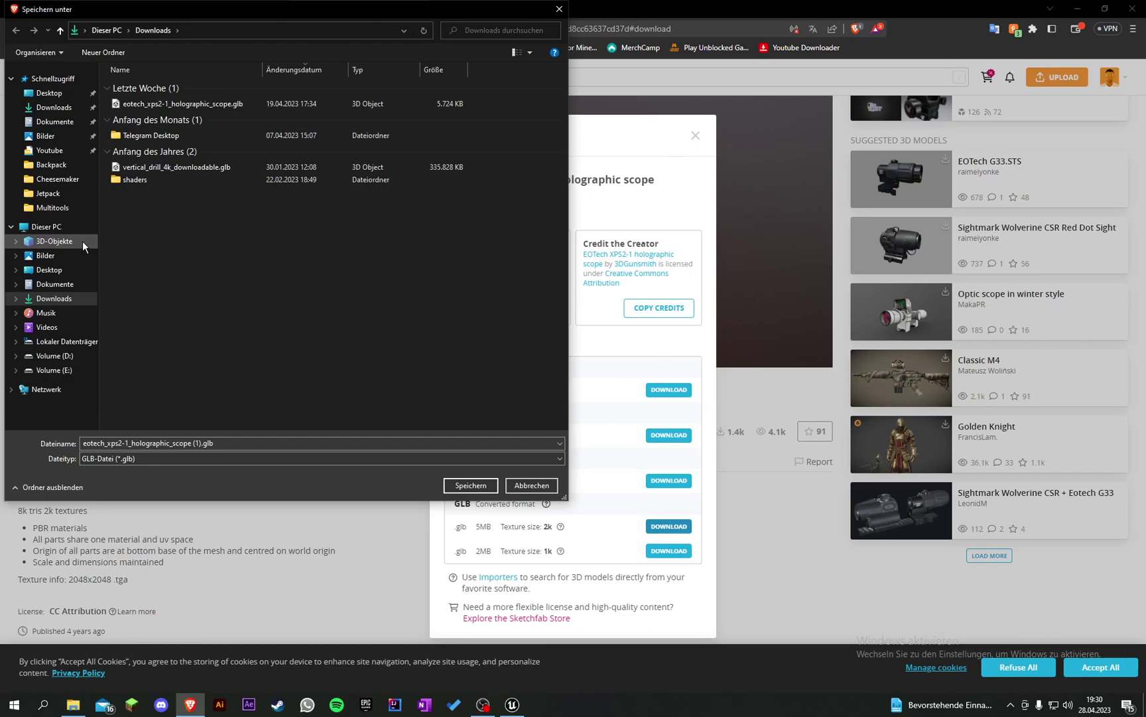
# - Choose Desktop > FPSTutorial > Weapon as the save location and delete the existing Scopes folder there
pyautogui.click(50, 94)
pyautogui.doubleClick(192, 112)
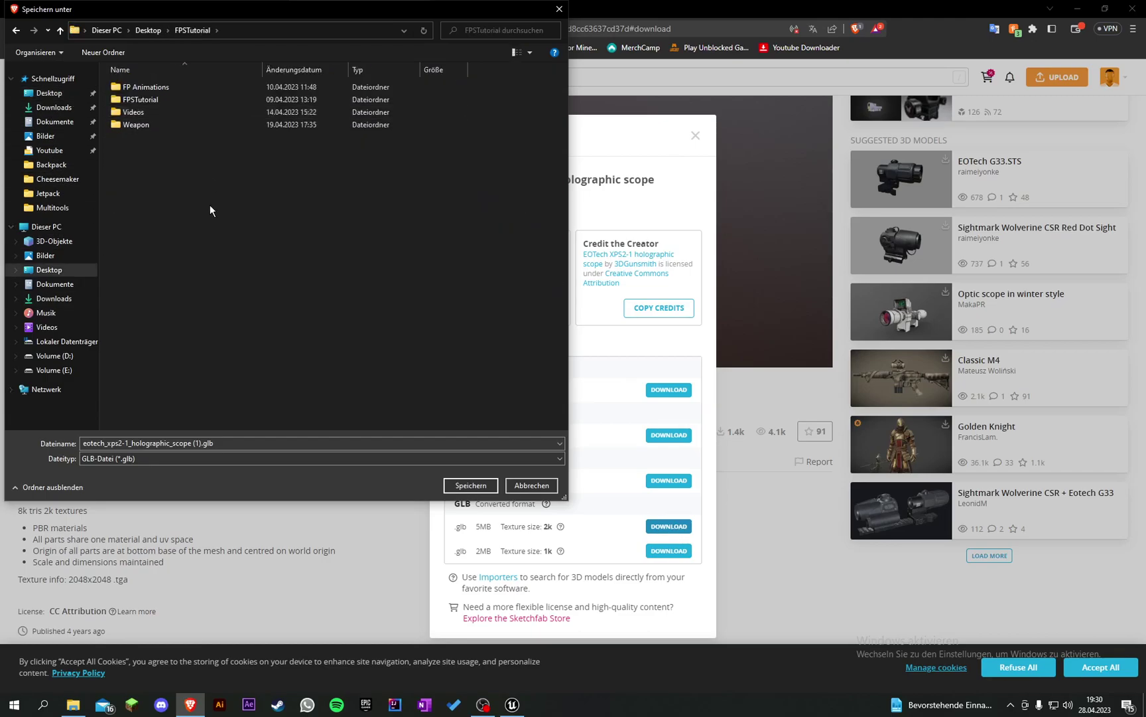
pyautogui.doubleClick(166, 125)
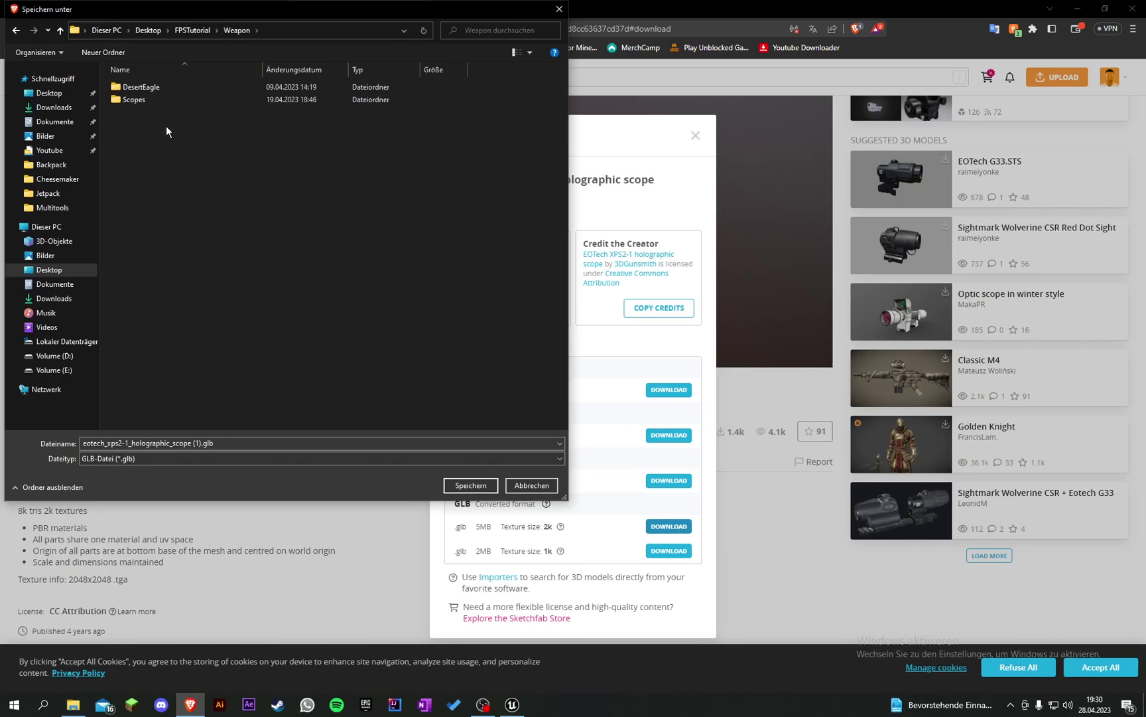
pyautogui.rightClick(136, 99)
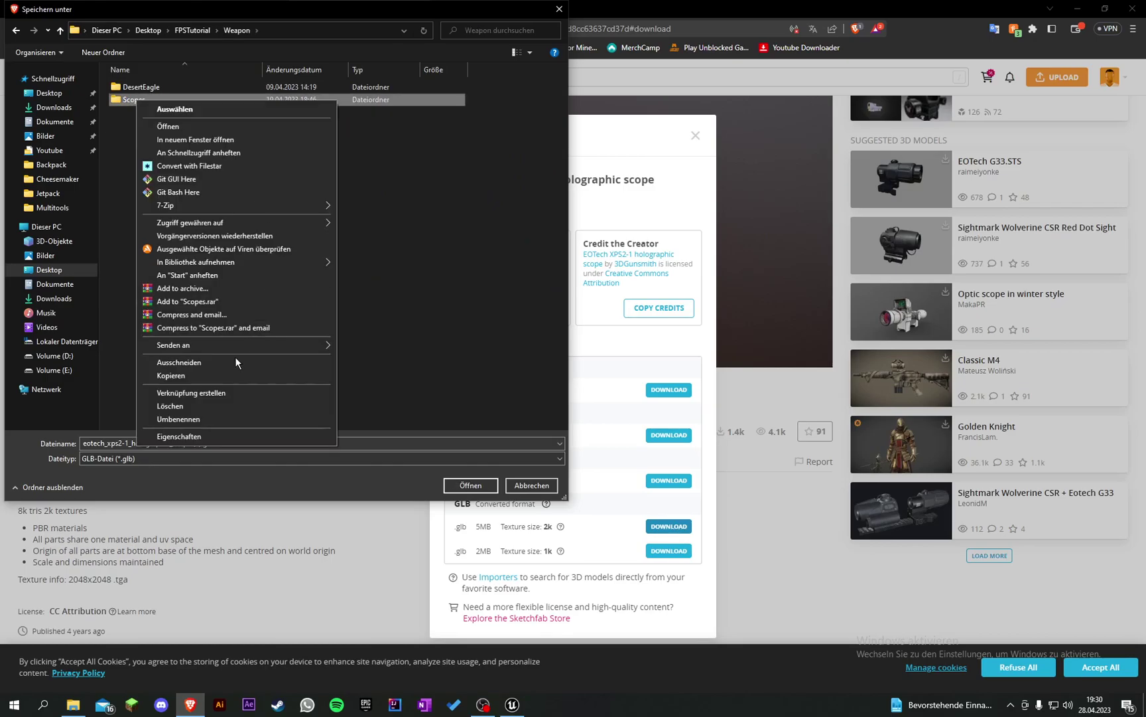
pyautogui.click(166, 404)
# - Create a Scopes folder inside Weapon and save eotech_xps2-1_holographic_scope (1).glb in it
pyautogui.rightClick(168, 140)
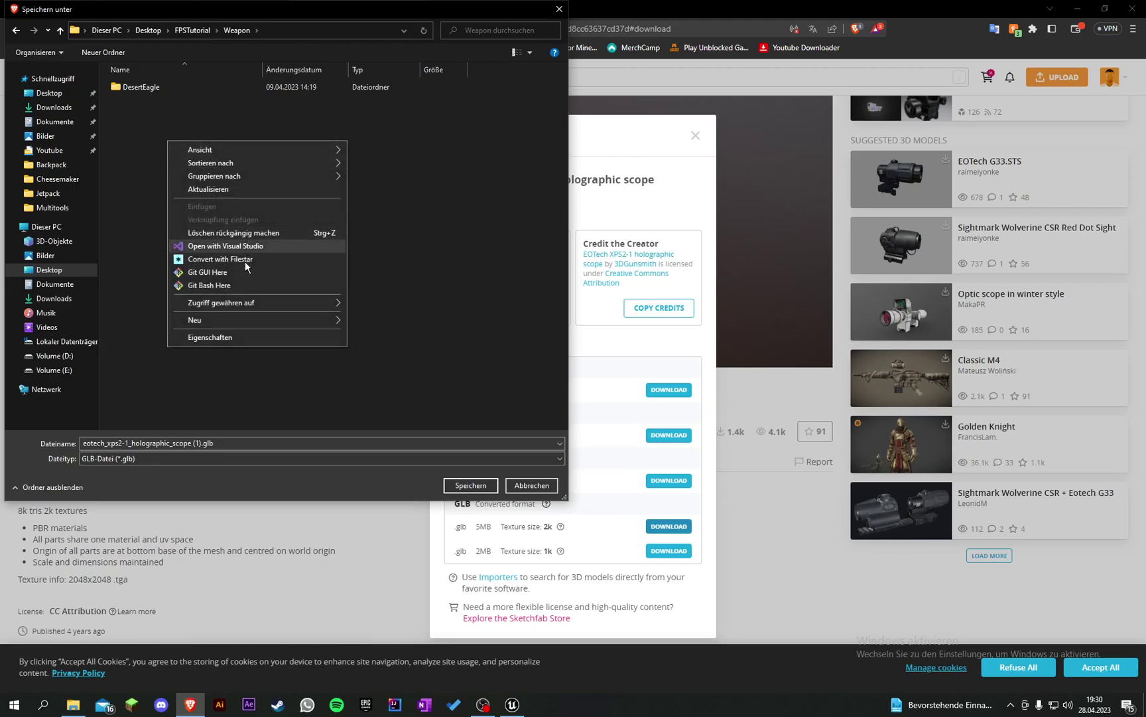
pyautogui.moveTo(310, 319)
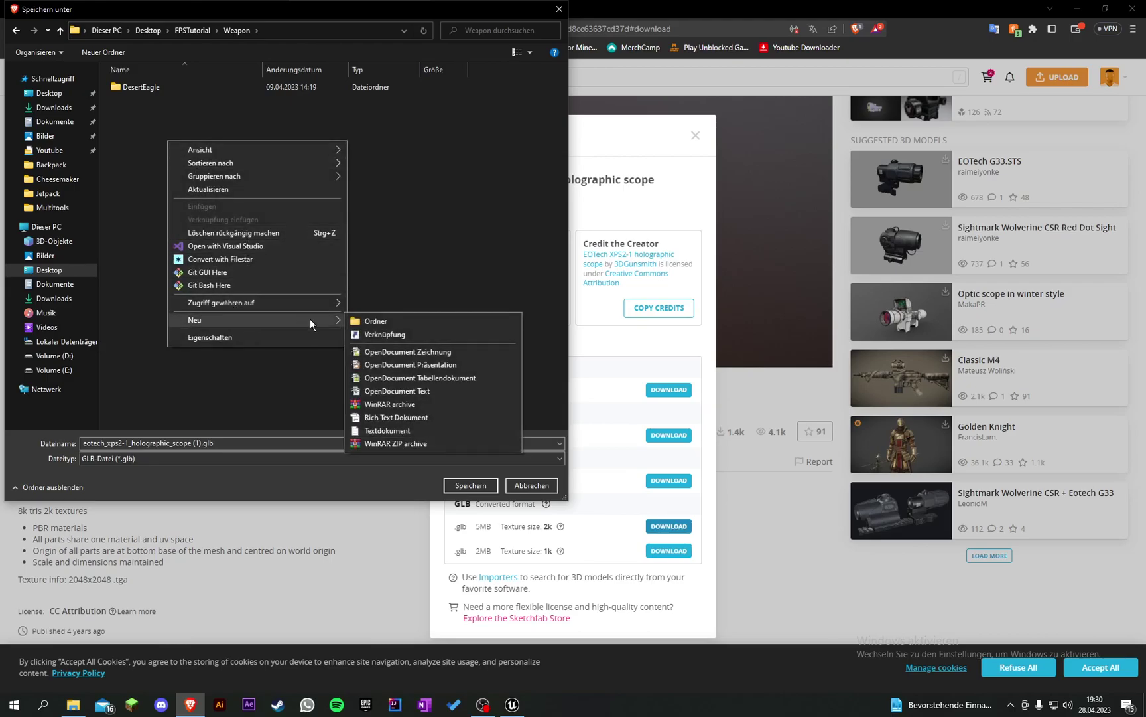
pyautogui.click(365, 324)
pyautogui.press('BackSpace')
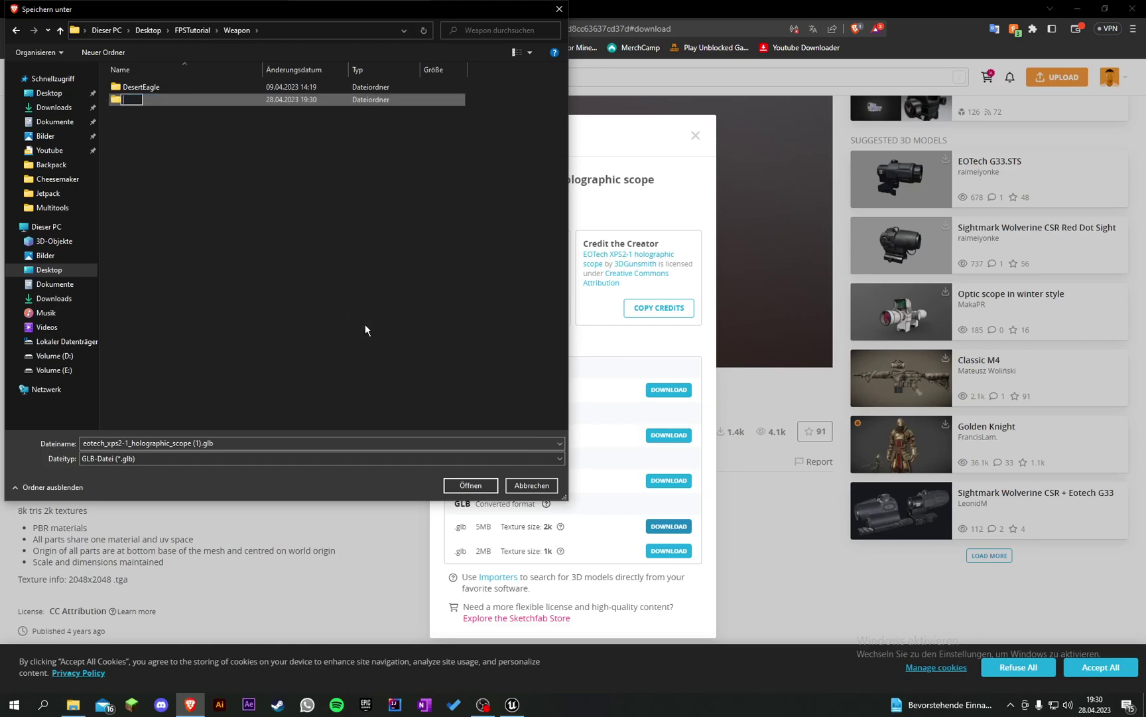
pyautogui.write('Scopes')
pyautogui.press('Return')
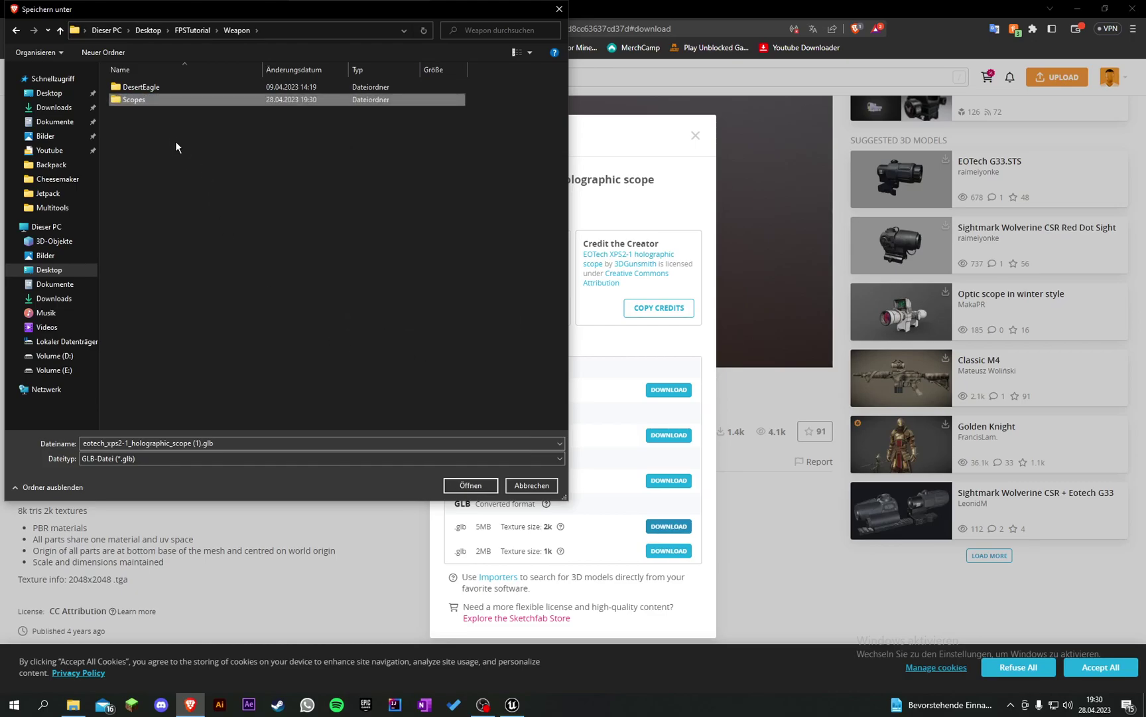
pyautogui.doubleClick(154, 99)
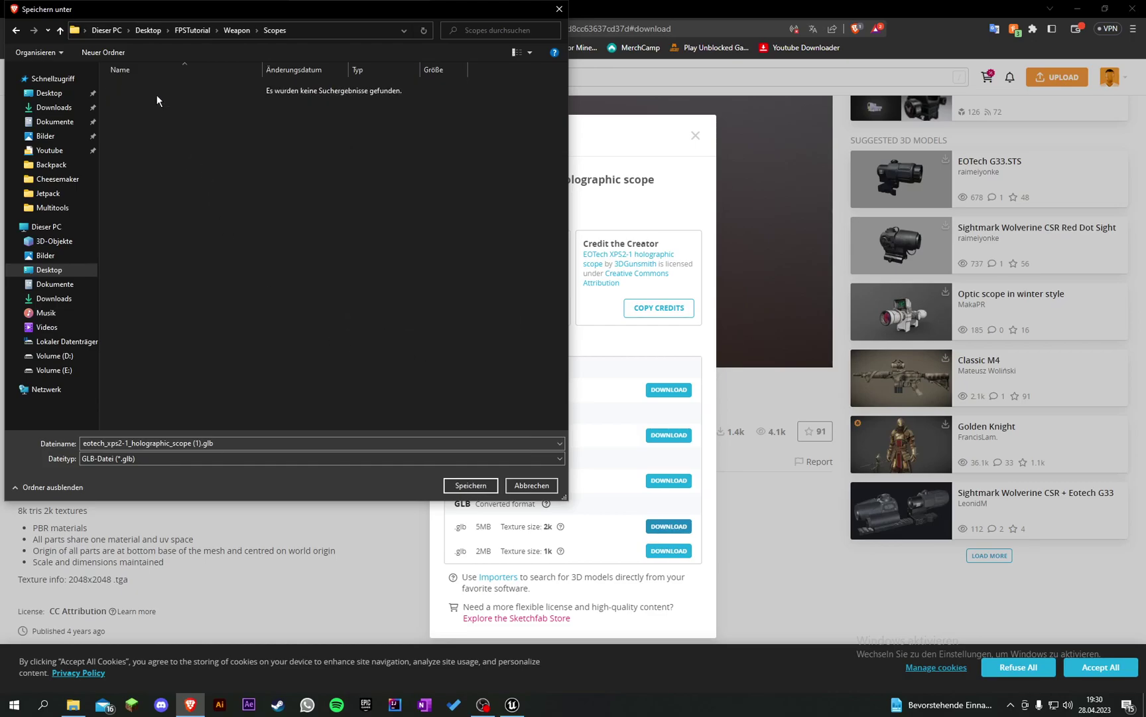
pyautogui.click(471, 485)
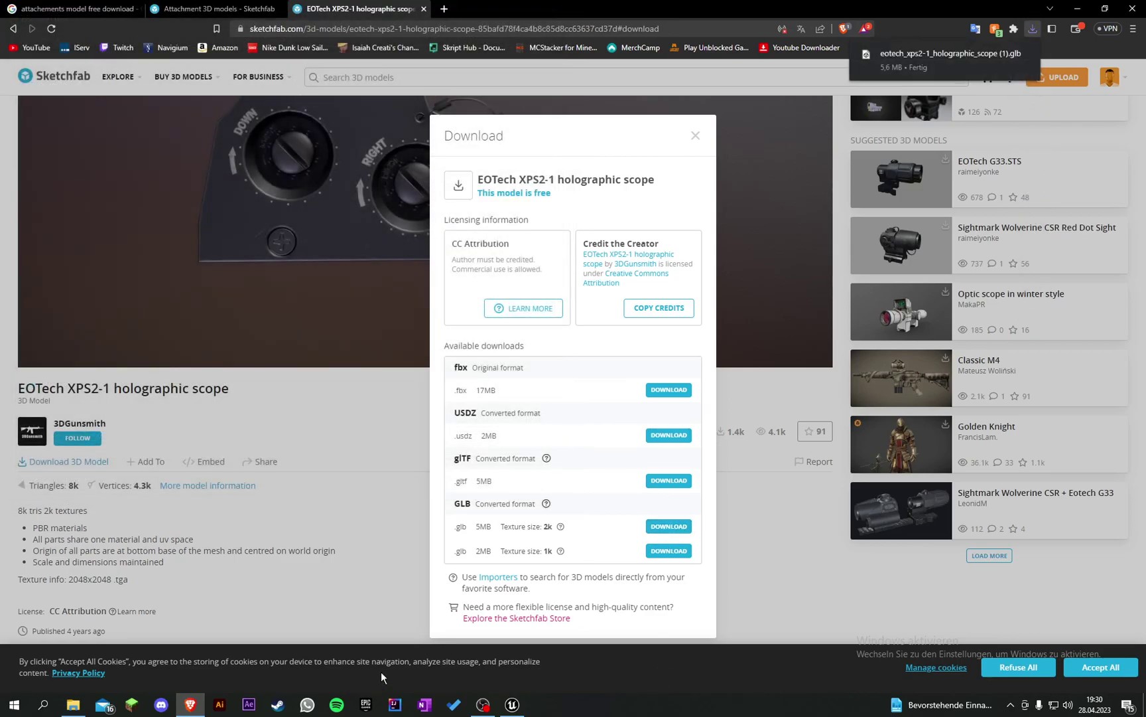
# - Launch Blender, dismiss the splash screen and delete all default objects from the scene
pyautogui.click(42, 705)
pyautogui.click(42, 708)
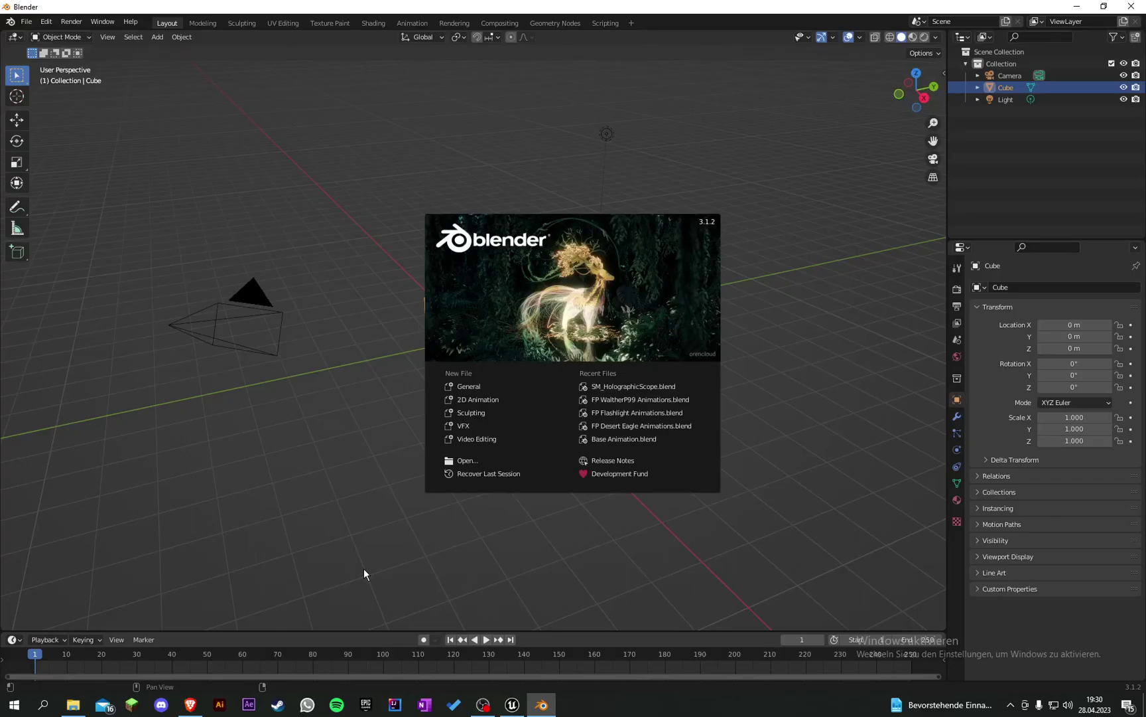
pyautogui.click(361, 472)
pyautogui.press('a')
pyautogui.press('Delete')
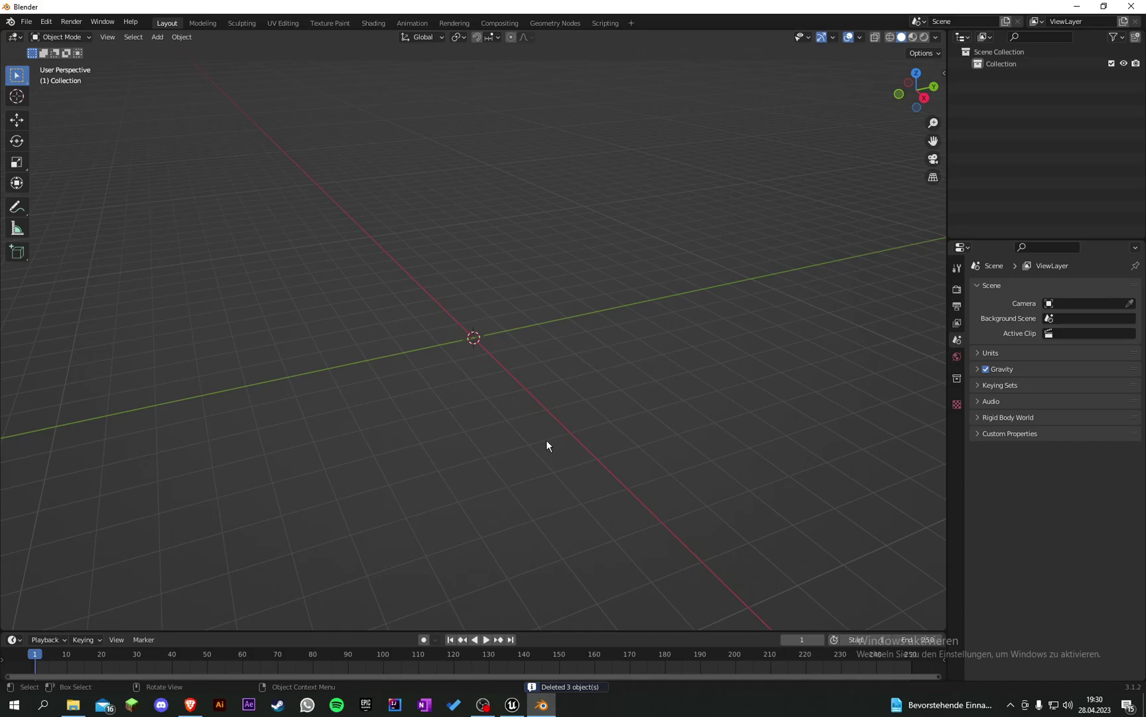
# - Try importing the scope's GLB as glTF 2.0 from Desktop > FPSTutorial > Weapon > Scopes, and delete the imported model
pyautogui.click(27, 22)
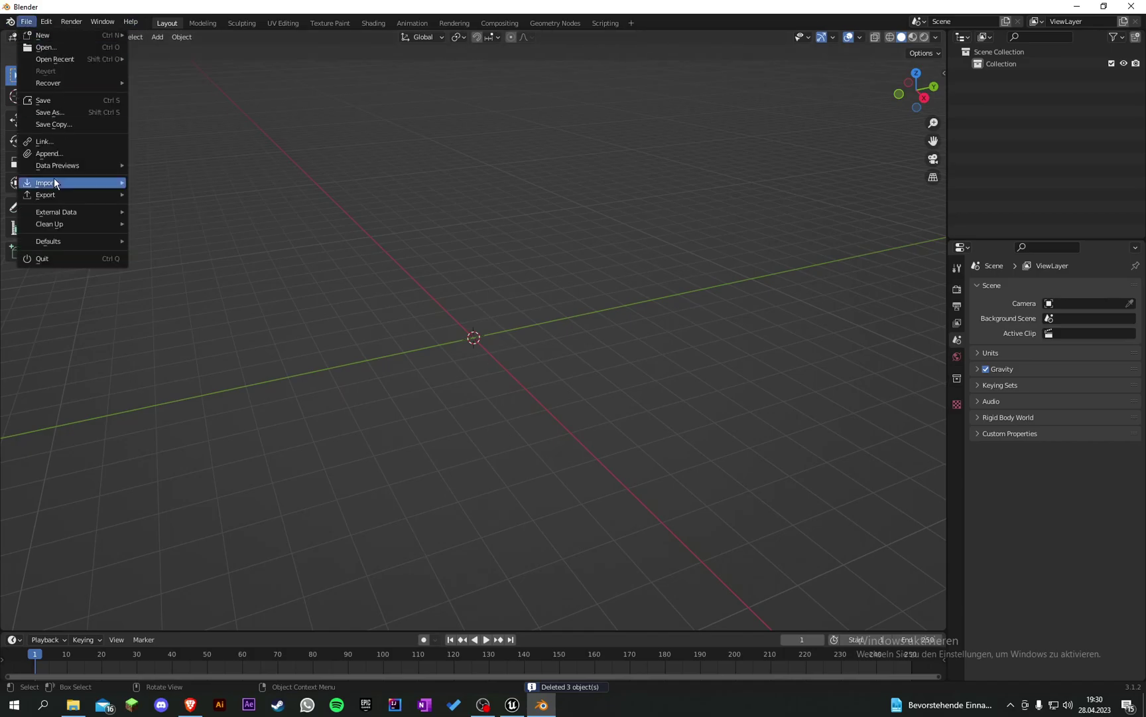
pyautogui.moveTo(106, 182)
pyautogui.click(203, 289)
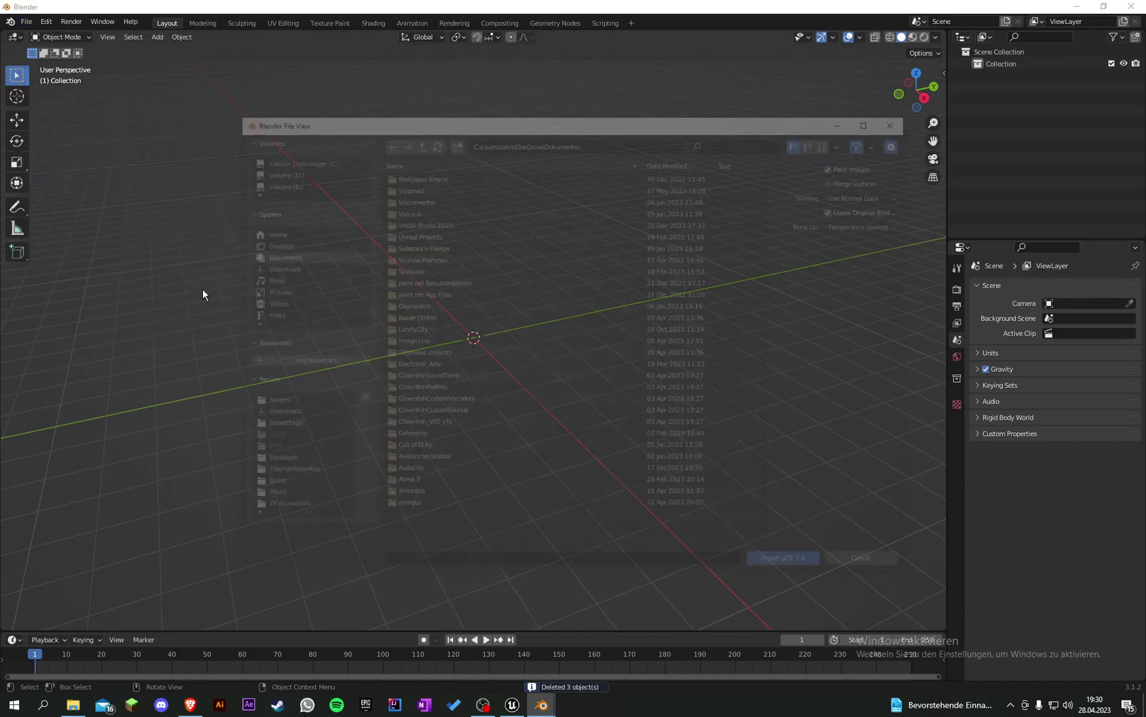
pyautogui.click(292, 242)
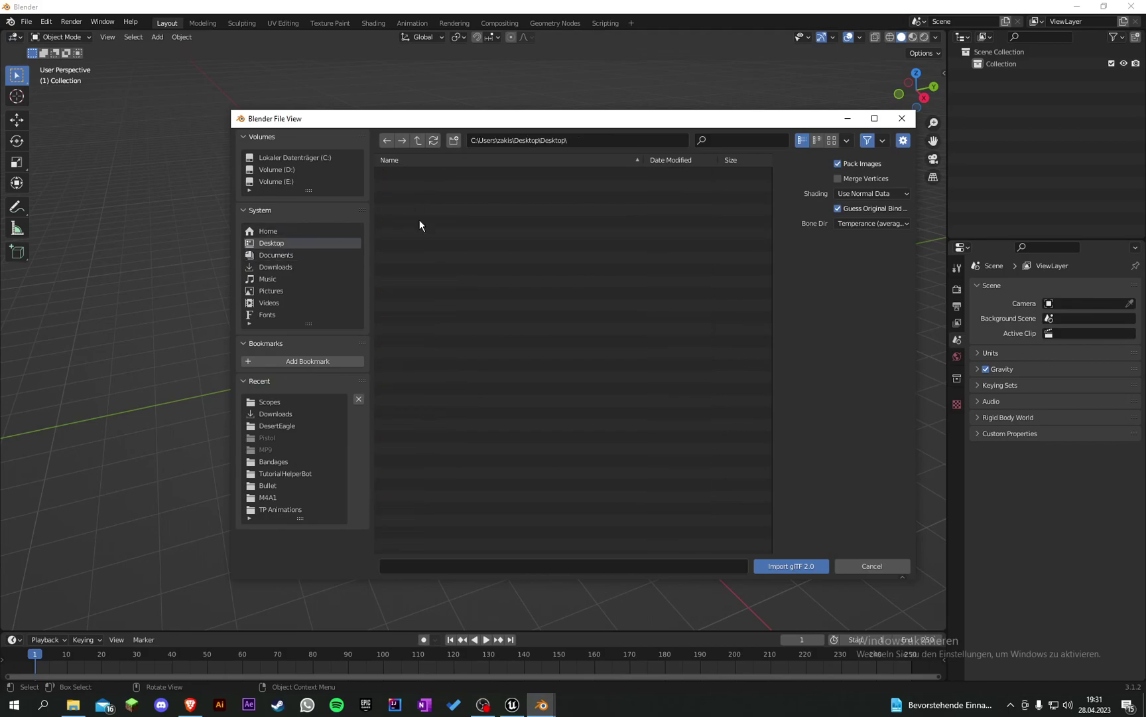
pyautogui.click(424, 199)
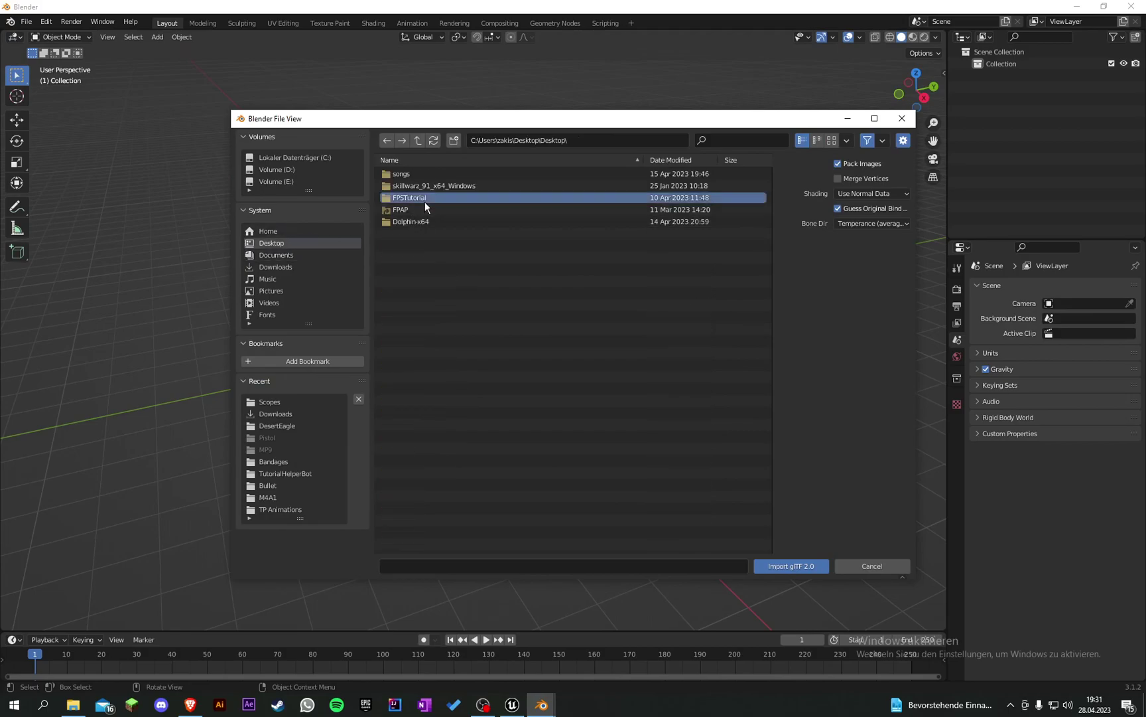
pyautogui.click(417, 185)
pyautogui.doubleClick(429, 187)
pyautogui.doubleClick(413, 173)
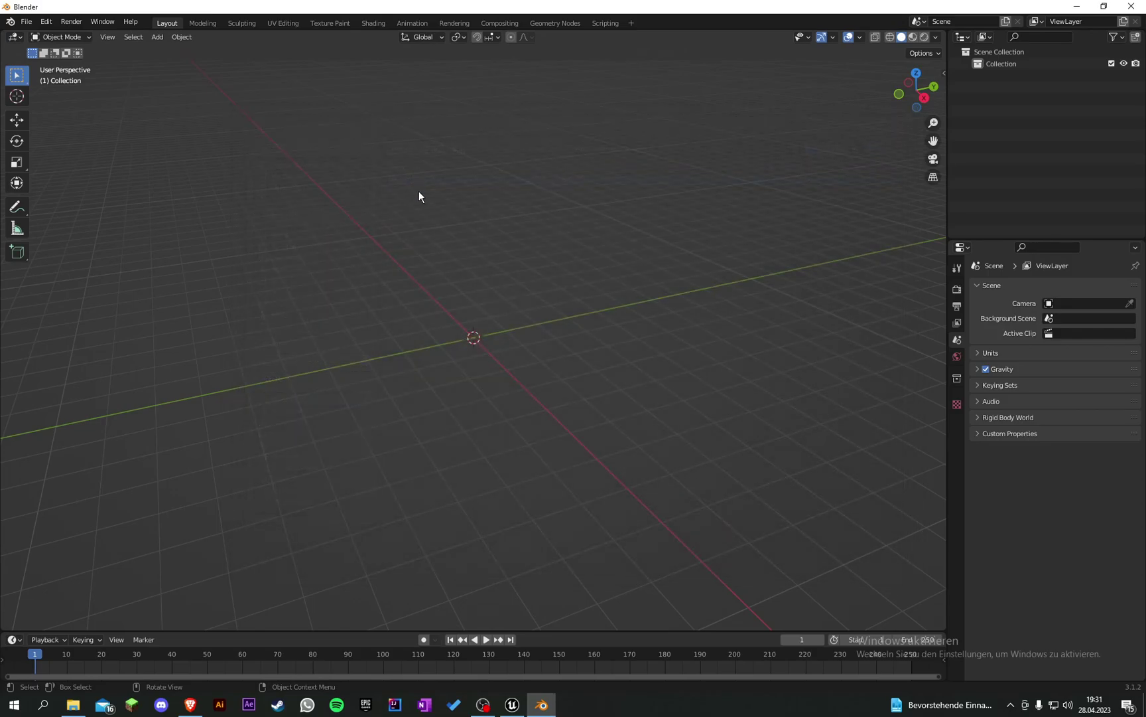
pyautogui.moveTo(372, 193)
pyautogui.mouseDown(button='middle')
pyautogui.moveTo(424, 200)
pyautogui.moveTo(445, 179)
pyautogui.moveTo(461, 183)
pyautogui.mouseUp(button='middle')
pyautogui.press('Delete')
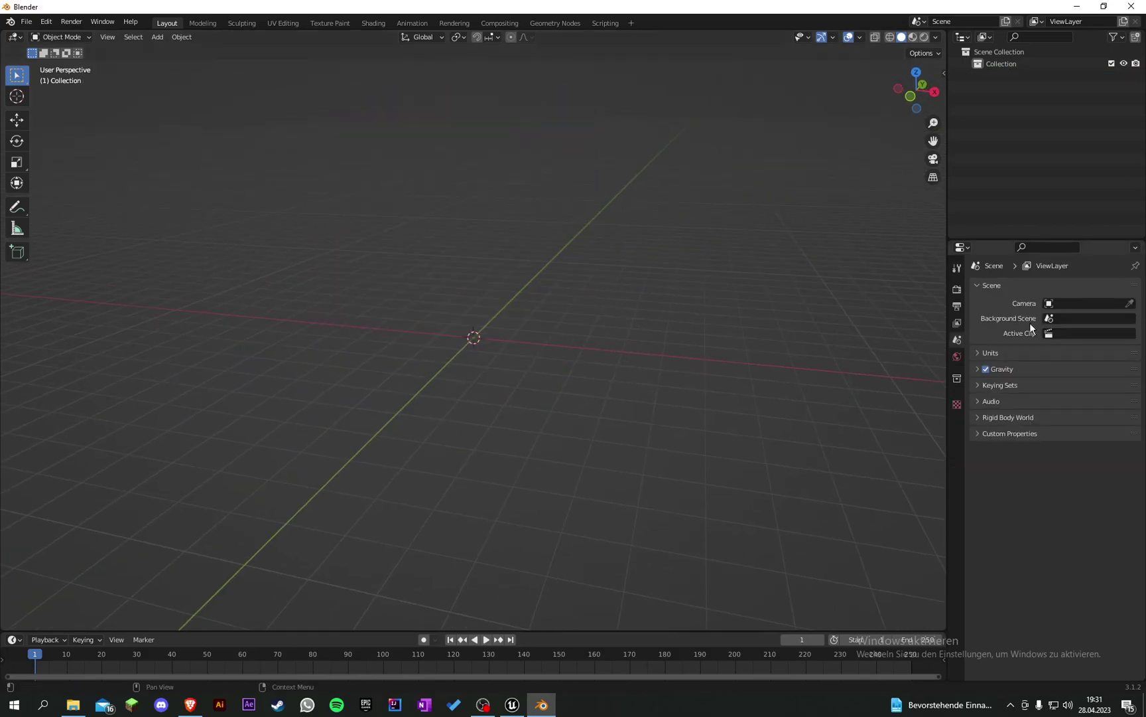
# - Set the scene's unit scale to 0.01 and enable Separate Units
pyautogui.click(980, 352)
pyautogui.click(1070, 385)
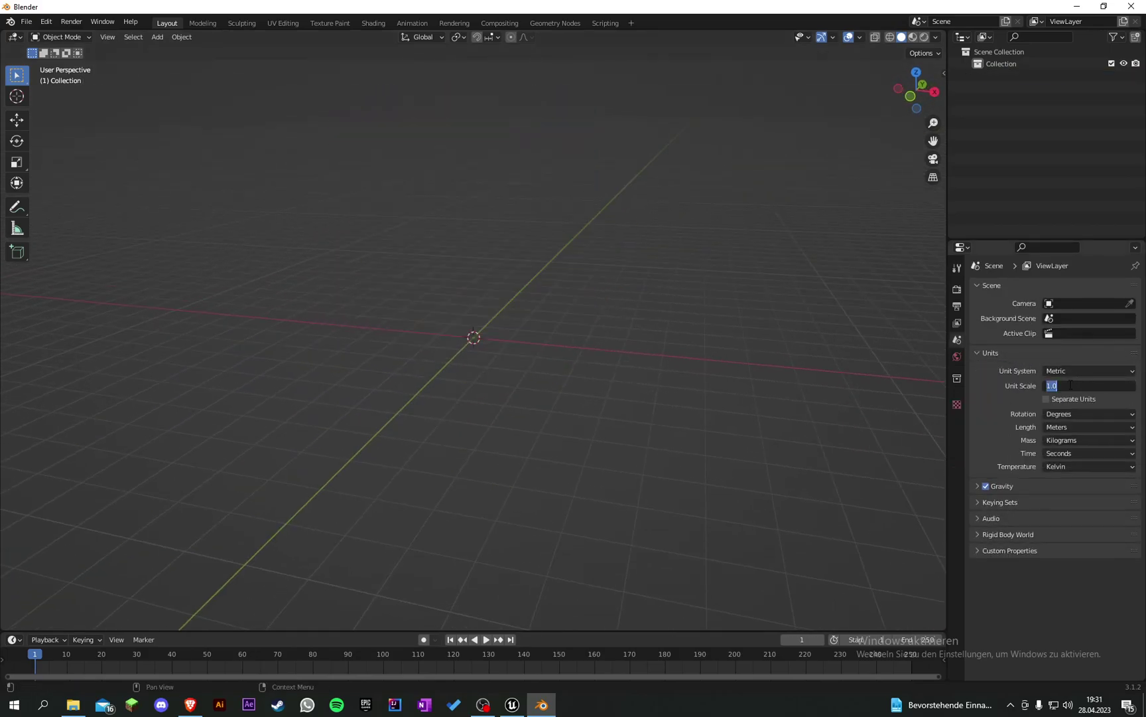
pyautogui.write('0.01')
pyautogui.press('Return')
pyautogui.click(1062, 399)
# - Import the holographic scope GLB from the Scopes folder as glTF 2.0
pyautogui.keyDown('shift'); pyautogui.moveTo(740, 290); pyautogui.dragTo(707, 347, button='middle'); pyautogui.keyUp('shift')
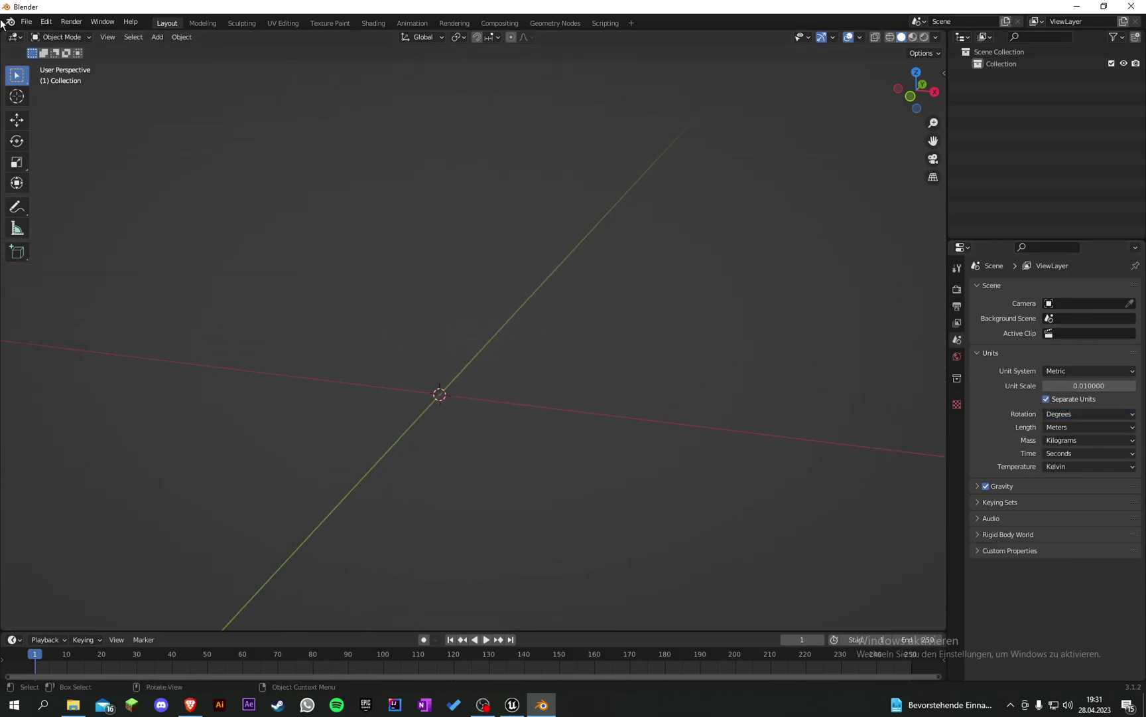
pyautogui.click(27, 21)
pyautogui.moveTo(48, 185)
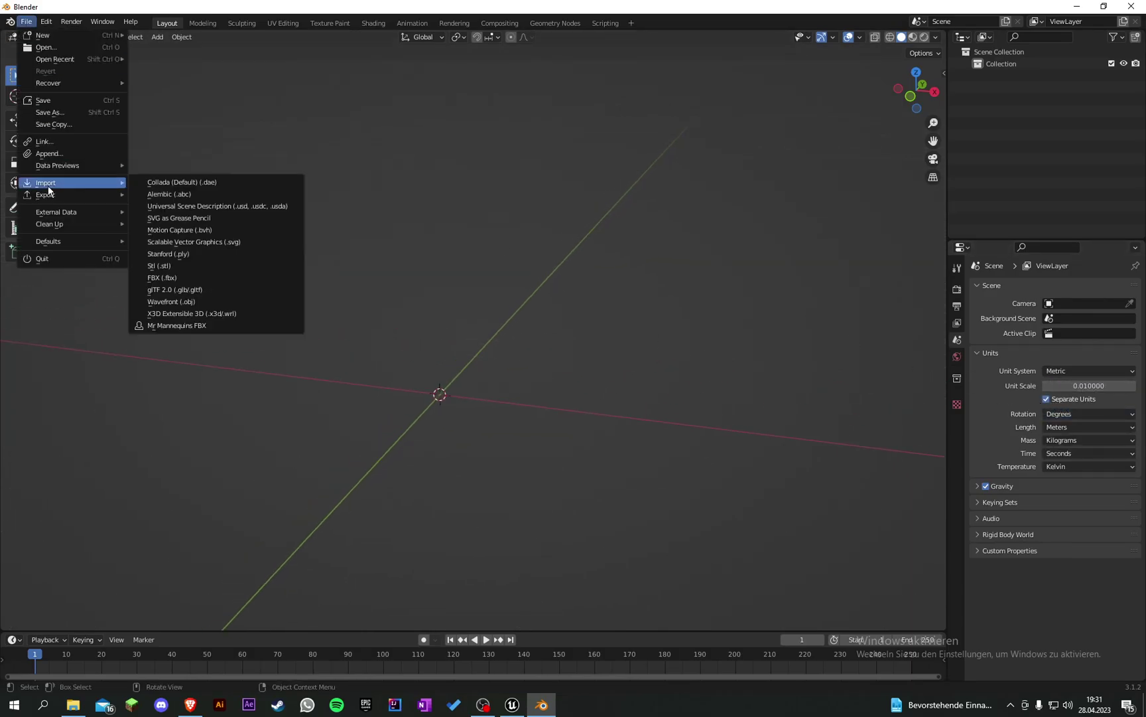
pyautogui.click(166, 290)
pyautogui.doubleClick(461, 177)
pyautogui.scroll(-20, 457, 180)
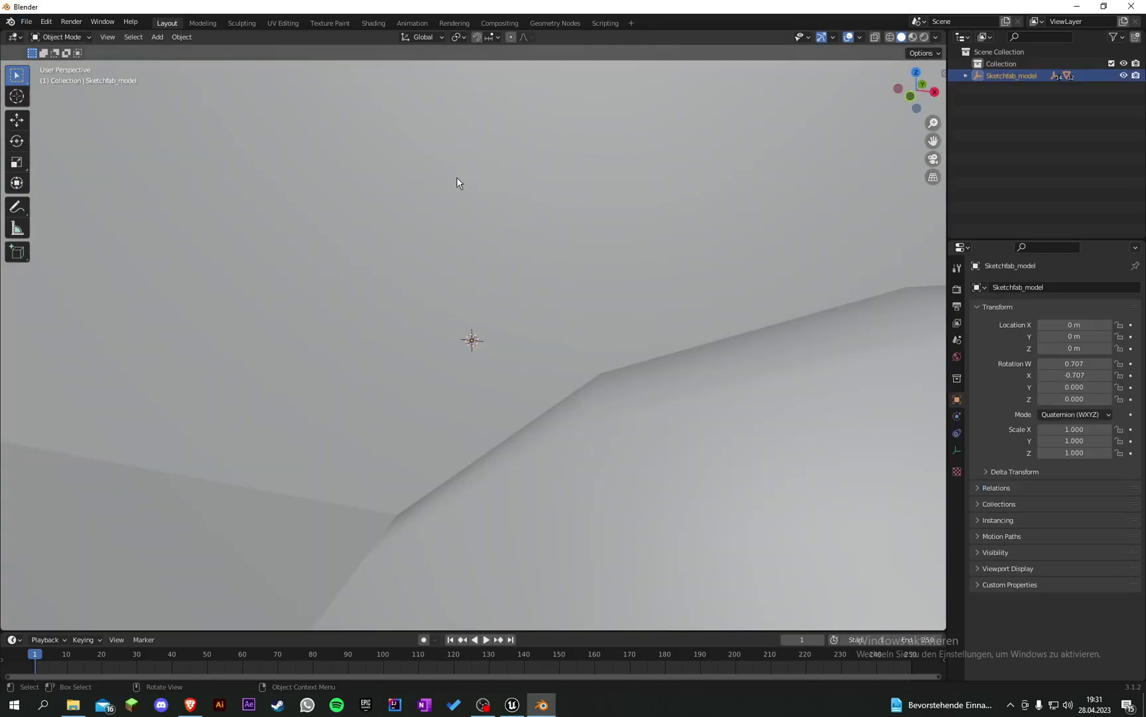
pyautogui.scroll(6, 571, 220)
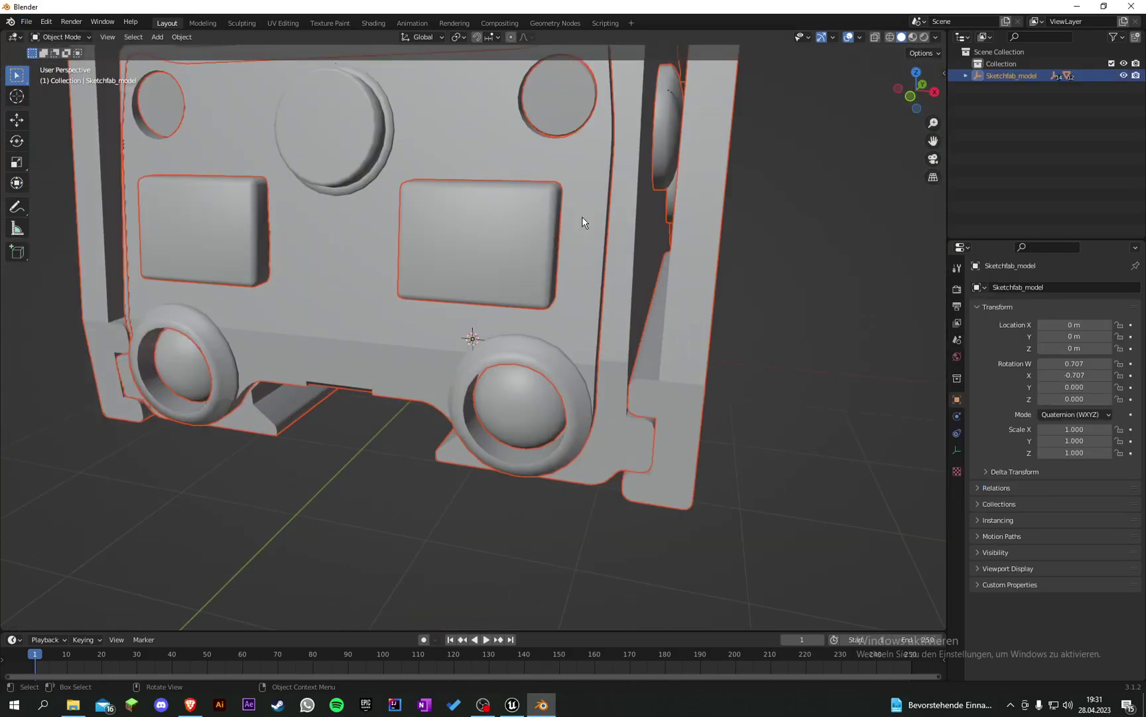
# - Show the object's transform values, select the whole imported scope model and apply All Transforms to it
pyautogui.press('n')
pyautogui.click(955, 122)
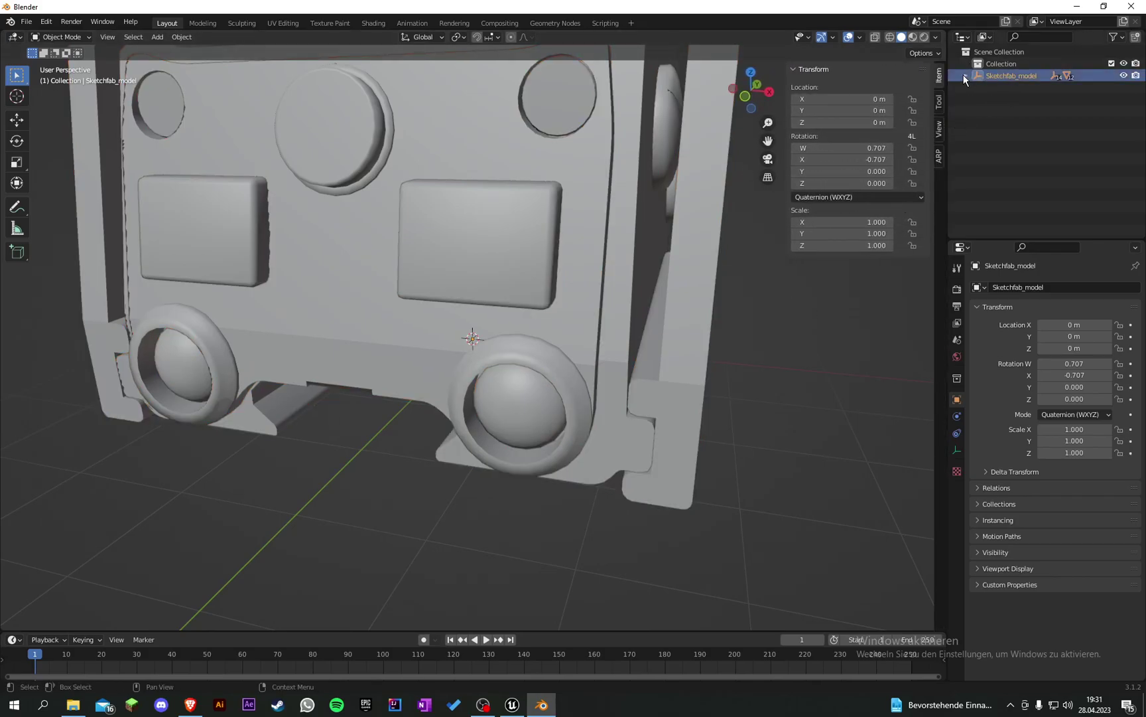
pyautogui.click(1001, 74)
pyautogui.moveTo(716, 468)
pyautogui.mouseDown(button='middle')
pyautogui.moveTo(680, 466)
pyautogui.moveTo(704, 467)
pyautogui.mouseUp(button='middle')
pyautogui.press('a')
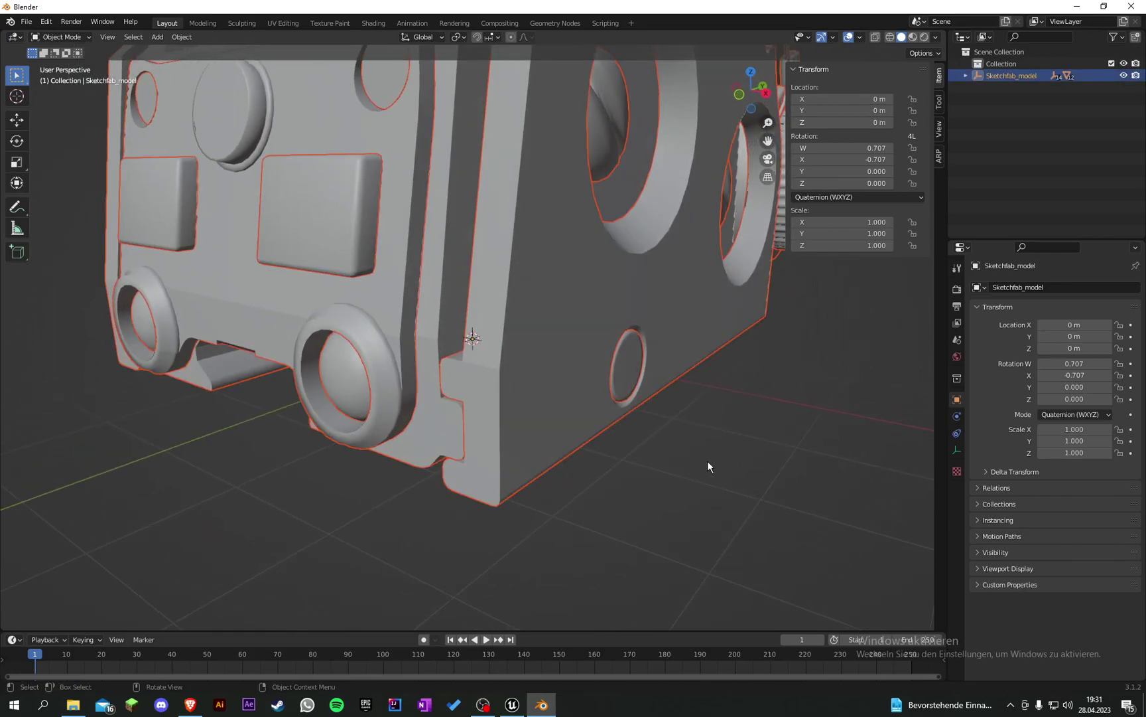
pyautogui.hotkey('ctrl', 'a')
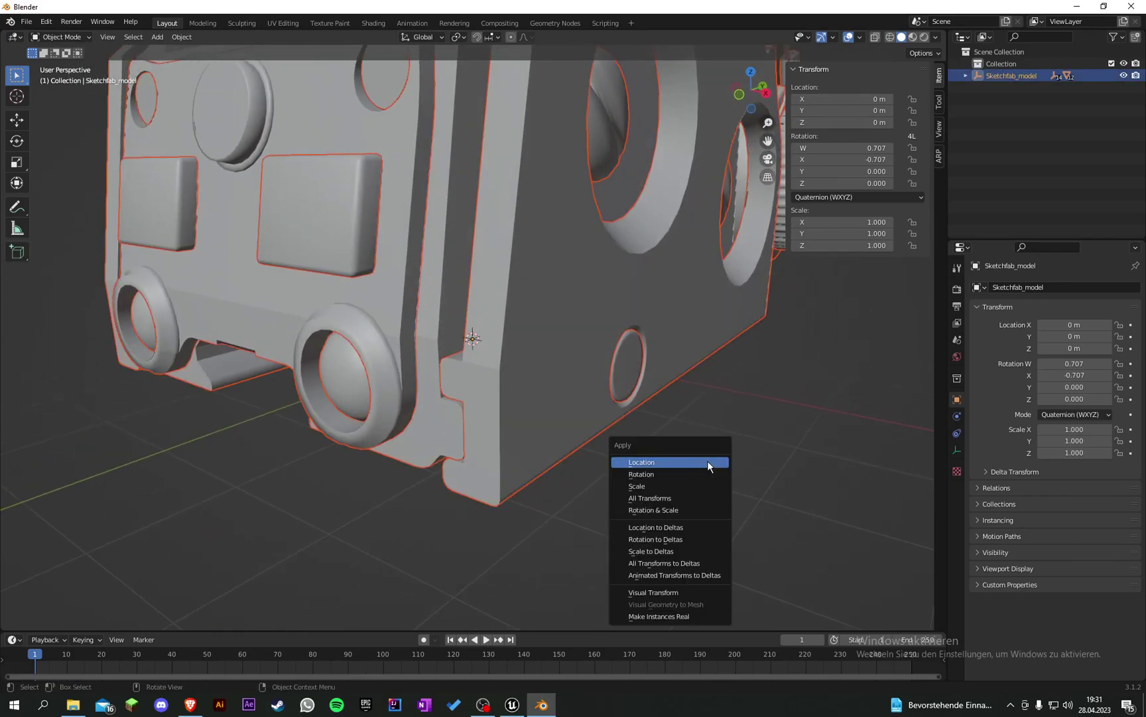
pyautogui.click(641, 499)
pyautogui.click(648, 486)
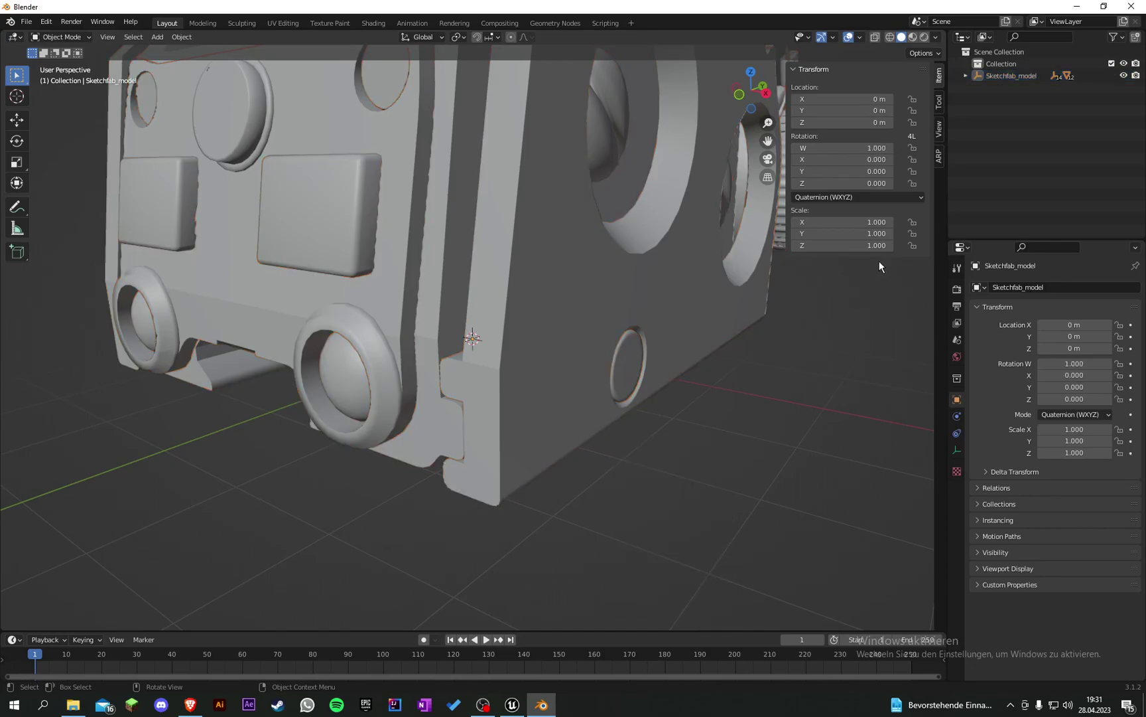
# - Expand the Sketchfab_model hierarchy, select all scope parts with the outer body active and join them into one mesh
pyautogui.click(965, 75)
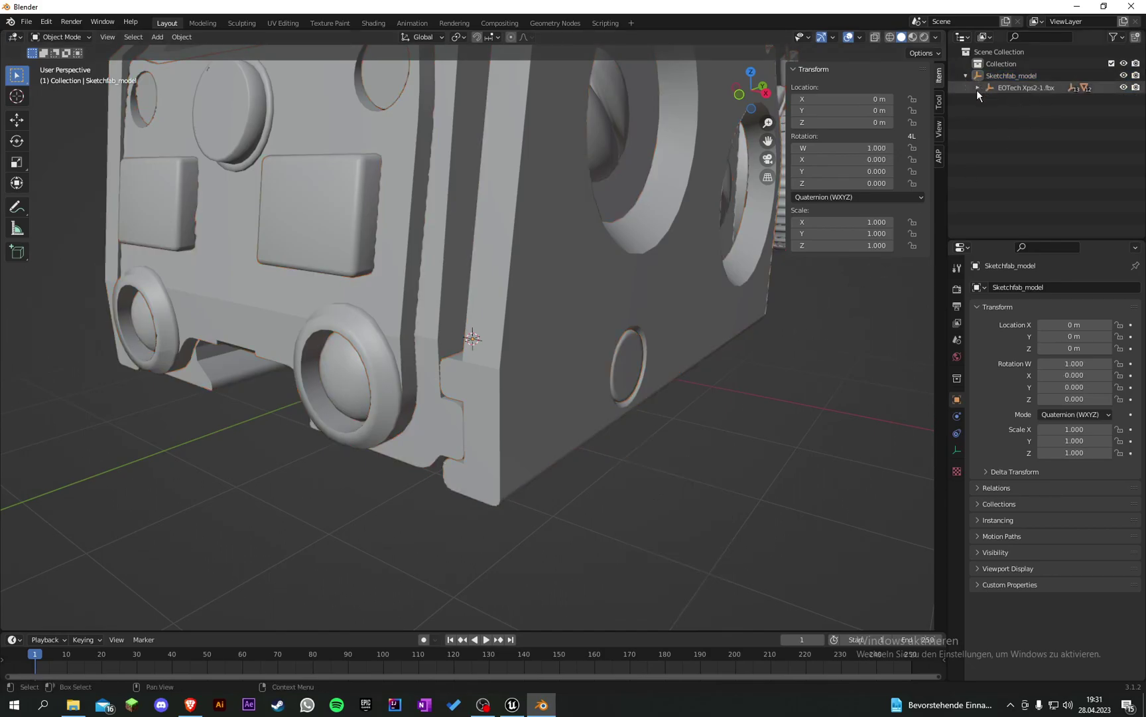
pyautogui.click(977, 88)
pyautogui.click(990, 100)
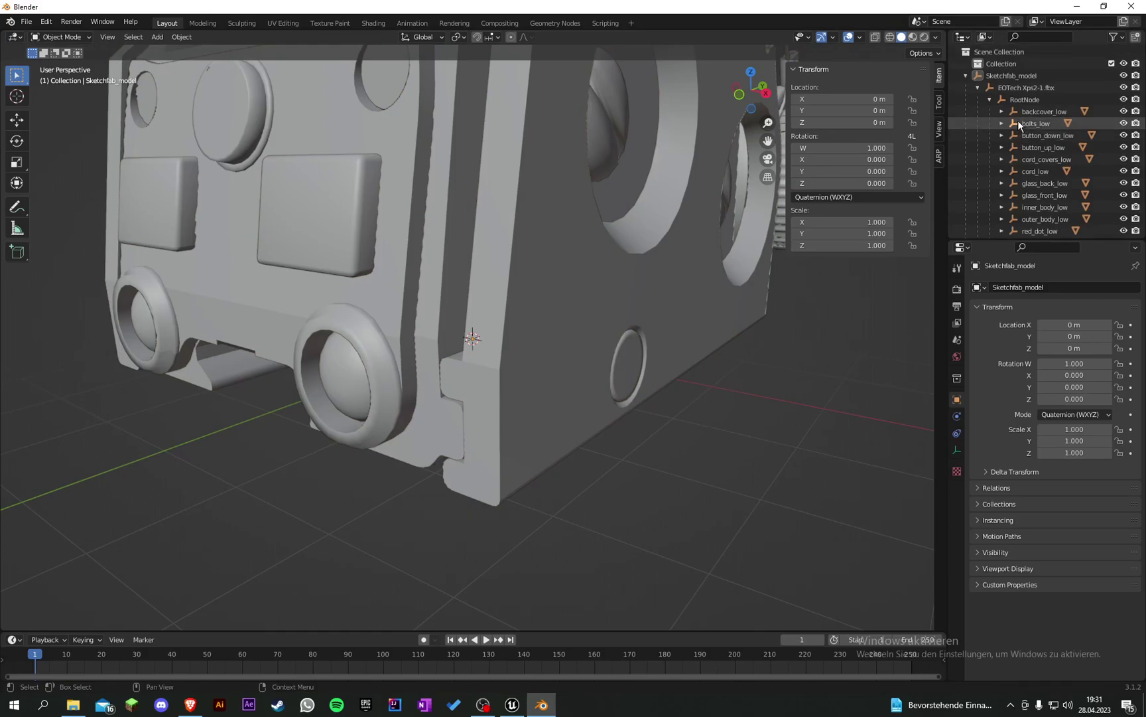
pyautogui.moveTo(739, 449); pyautogui.dragTo(752, 455, button='middle')
pyautogui.press('a')
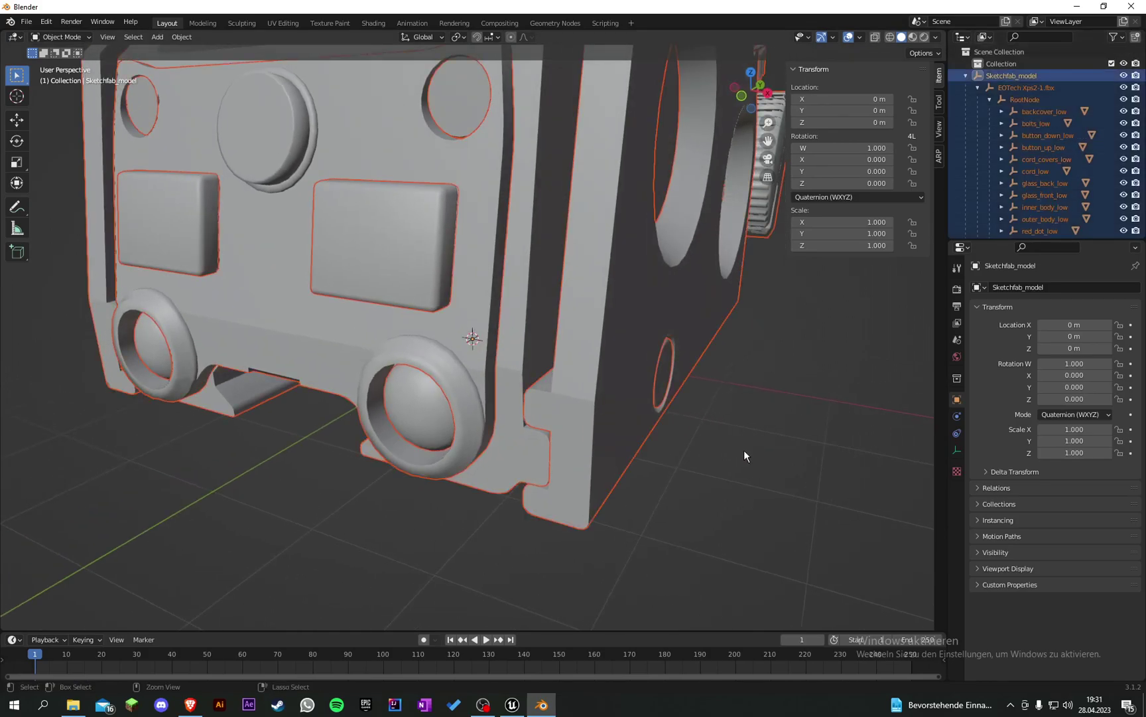
pyautogui.click(679, 433)
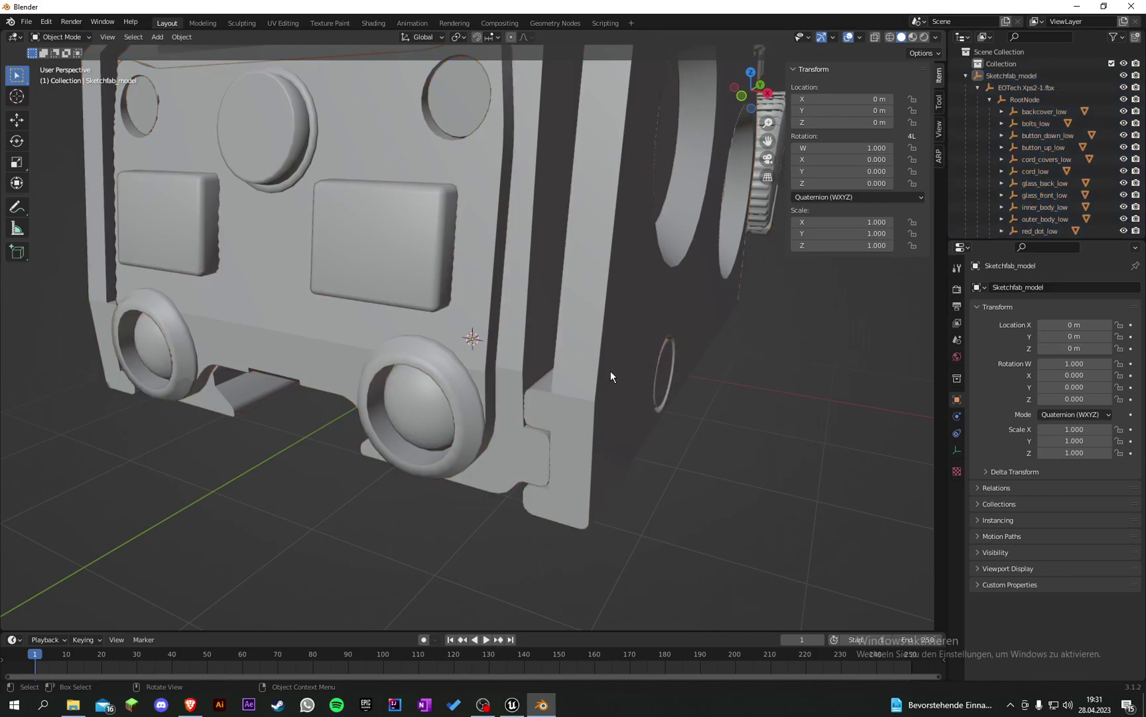
pyautogui.press('a')
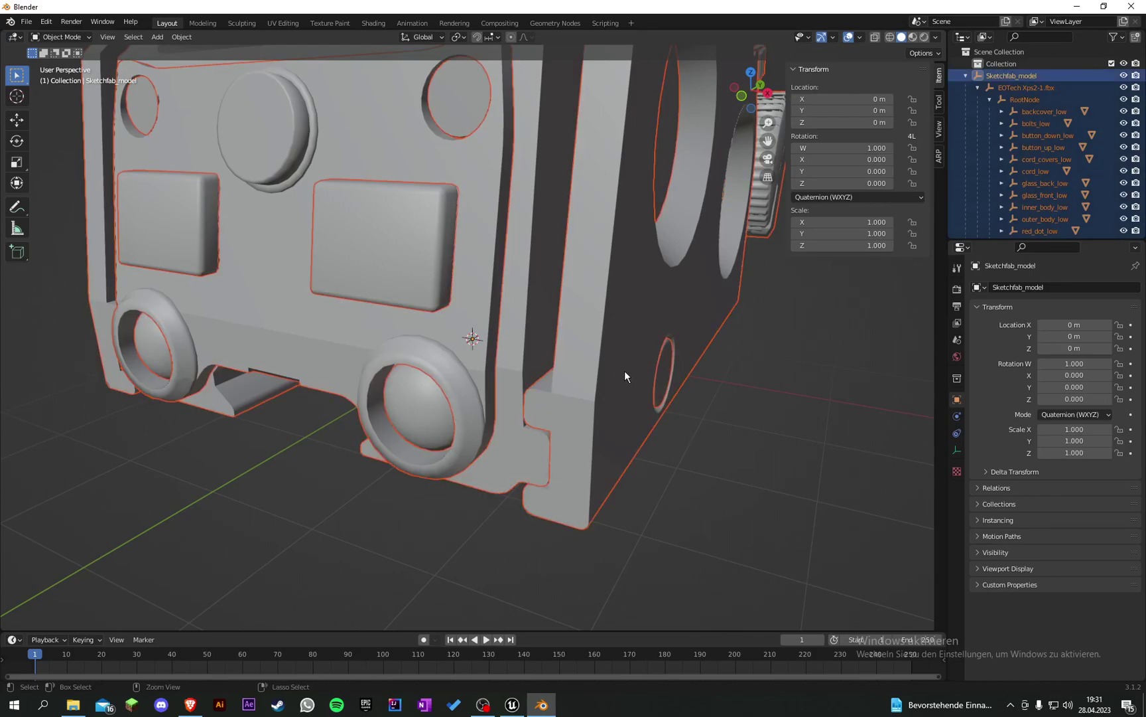
pyautogui.click(623, 370)
pyautogui.press('a')
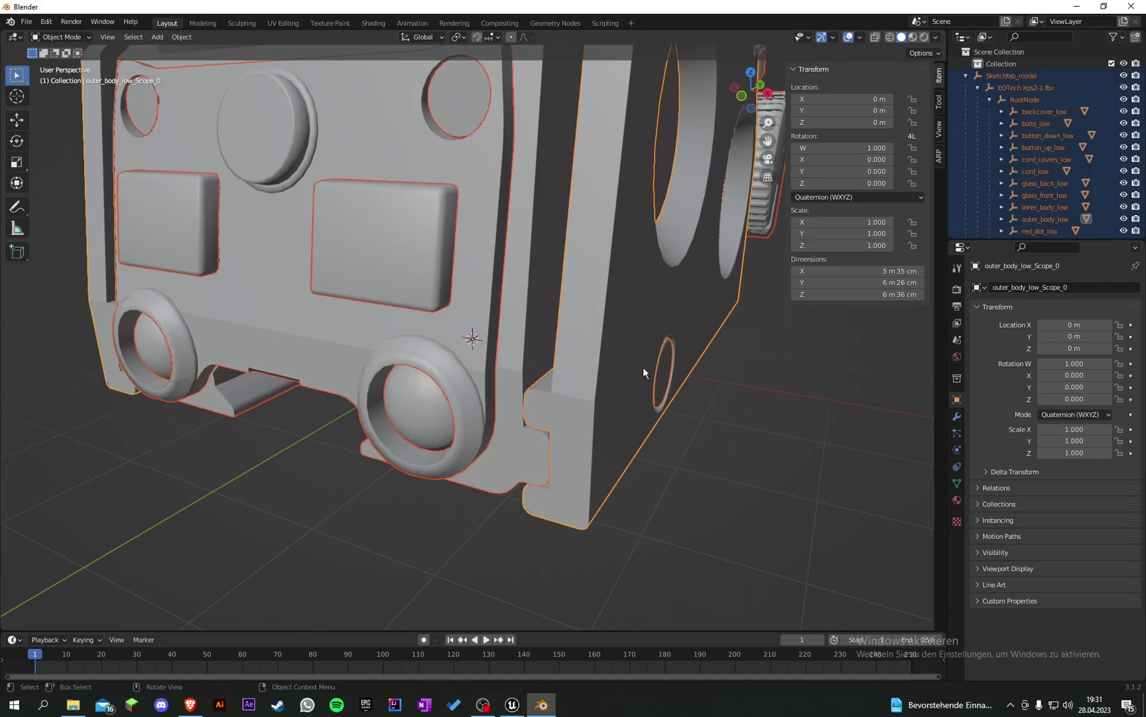
pyautogui.moveTo(643, 367); pyautogui.dragTo(678, 387, button='middle')
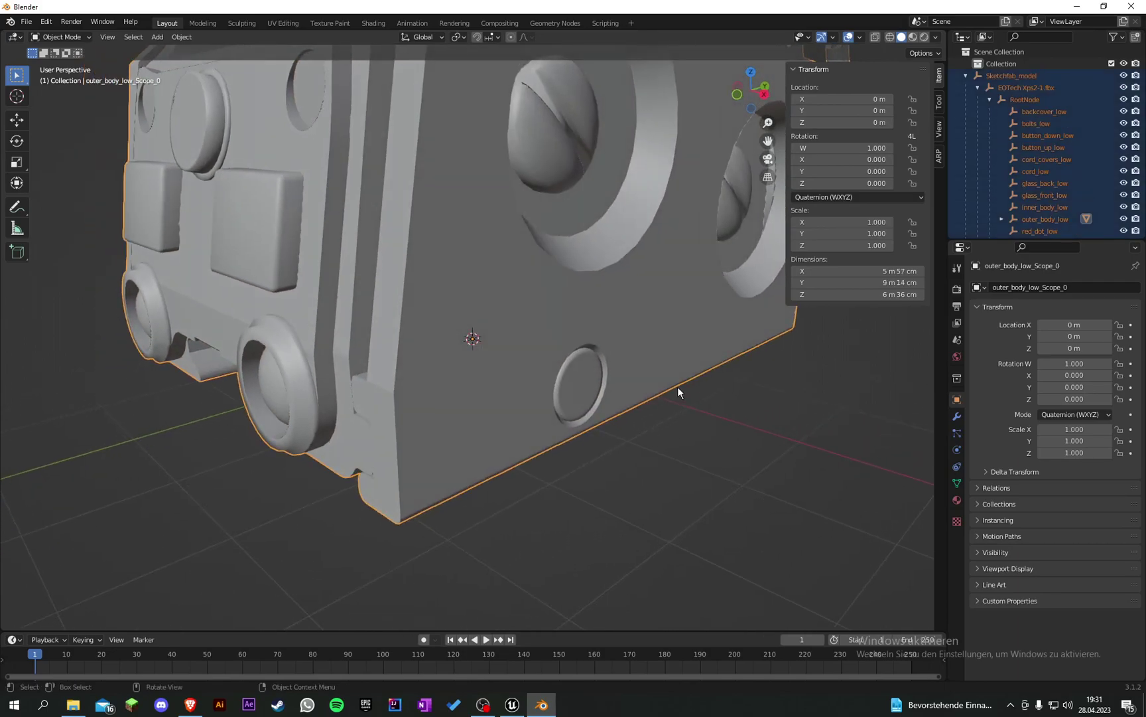
pyautogui.click(658, 388)
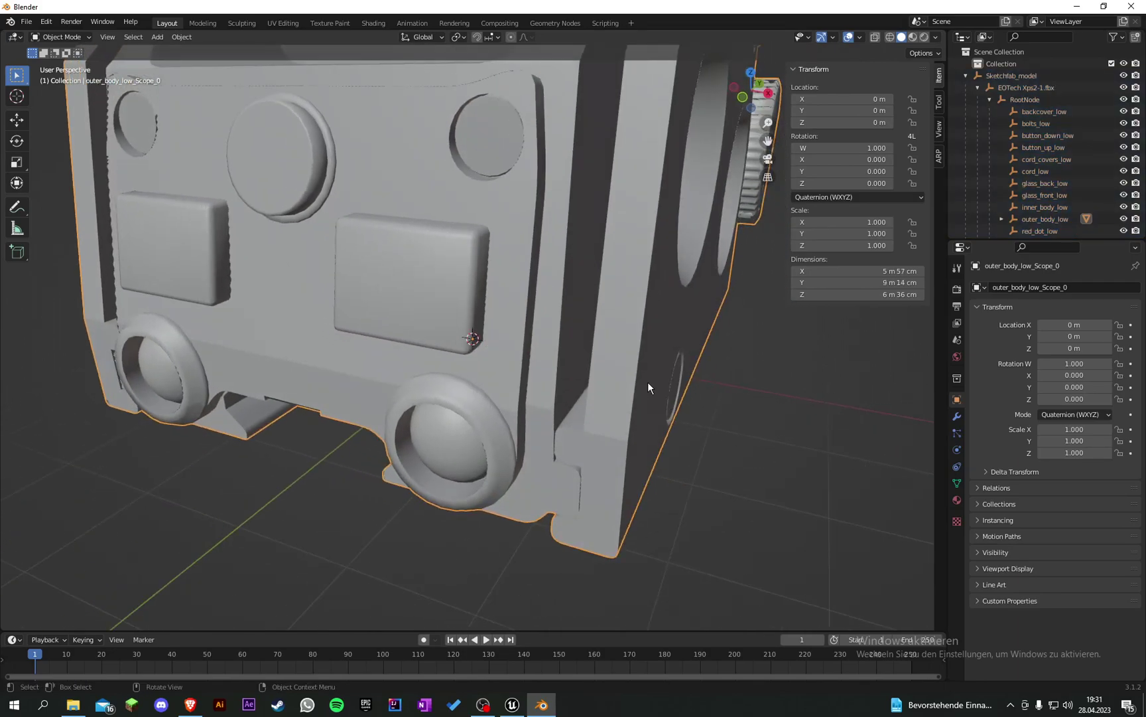
pyautogui.press('g')
pyautogui.rightClick(684, 370)
# - Delete all leftover empties of the imported hierarchy, from the part nodes up to RootNode, EOTech Xps2-1.fbx and Sketchfab_model
pyautogui.moveTo(803, 435); pyautogui.dragTo(771, 420, button='middle')
pyautogui.scroll(-1, 1012, 189)
pyautogui.click(1046, 227)
pyautogui.press('x')
pyautogui.hotkey('ctrl', 'z')
pyautogui.press('x')
pyautogui.press('x')
pyautogui.press('x')
pyautogui.press('x')
pyautogui.click(1033, 161)
pyautogui.press('x')
pyautogui.click(1033, 157)
pyautogui.press('x')
pyautogui.click(1031, 147)
pyautogui.press('x')
pyautogui.click(1029, 134)
pyautogui.press('x')
pyautogui.click(1027, 125)
pyautogui.press('x')
pyautogui.click(1034, 111)
pyautogui.press('x')
pyautogui.click(1026, 100)
pyautogui.press('x')
pyautogui.click(1011, 85)
pyautogui.press('x')
pyautogui.press('x')
pyautogui.click(992, 75)
pyautogui.click(967, 74)
pyautogui.press('x')
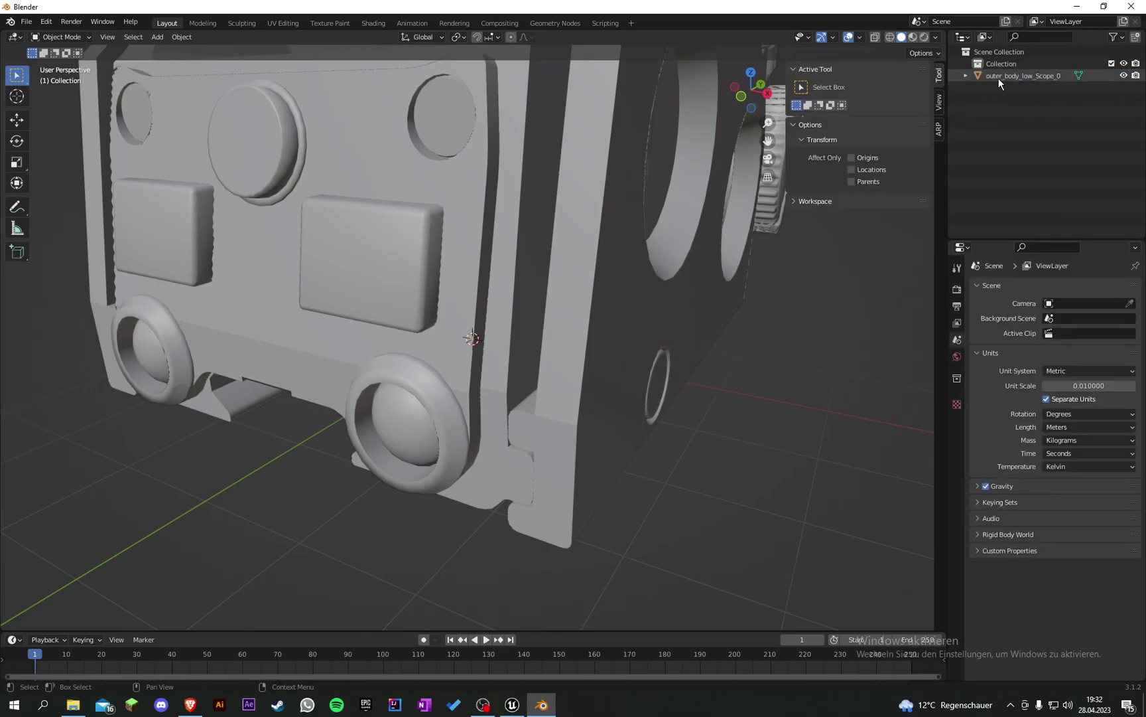
# - Rename the joined scope mesh to HolographicScope
pyautogui.click(999, 77)
pyautogui.doubleClick(991, 74)
pyautogui.press('BackSpace')
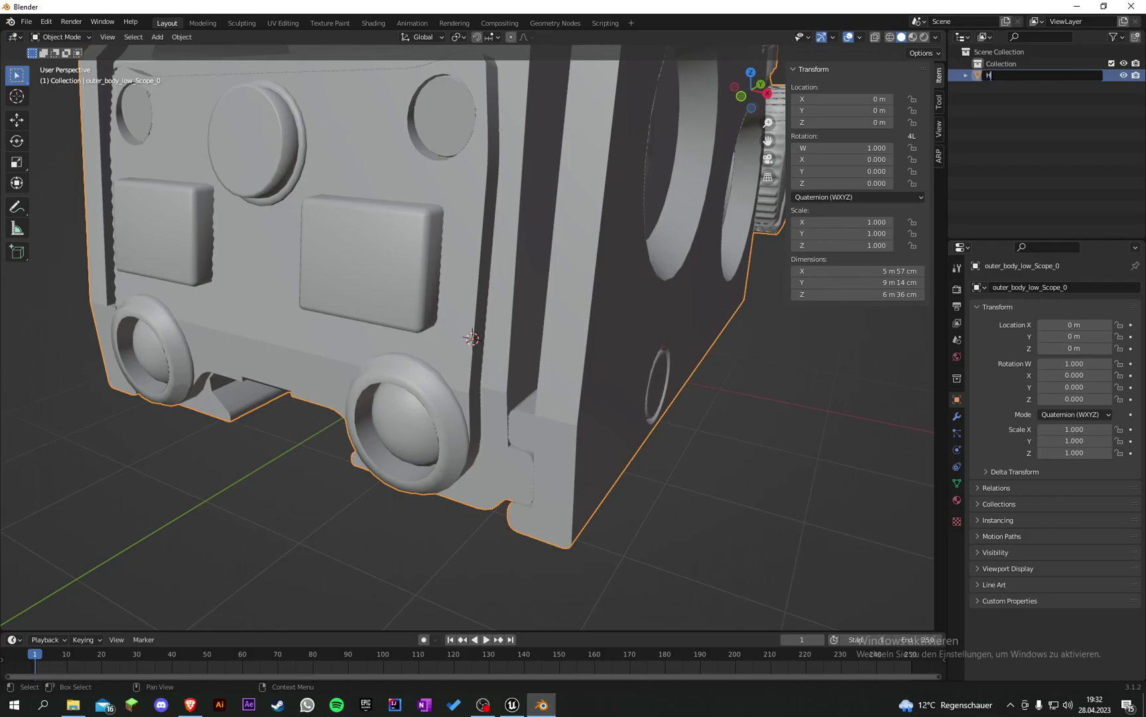
pyautogui.write('HolographicScopoe')
pyautogui.press('Return')
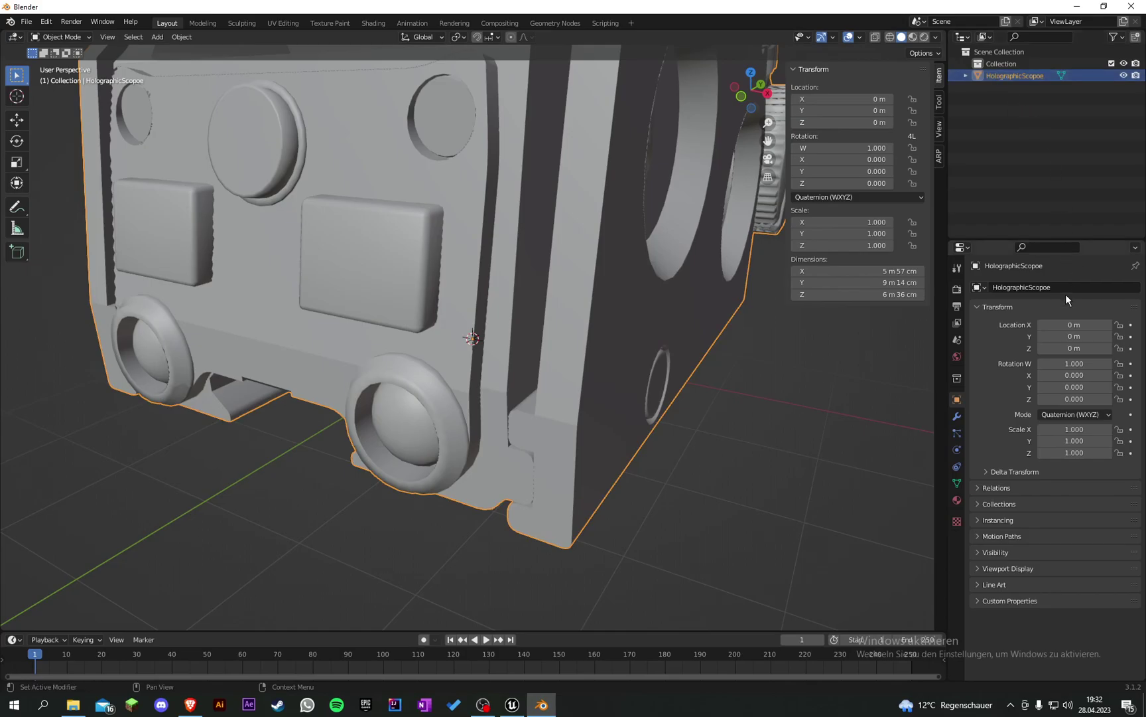
pyautogui.rightClick(1039, 71)
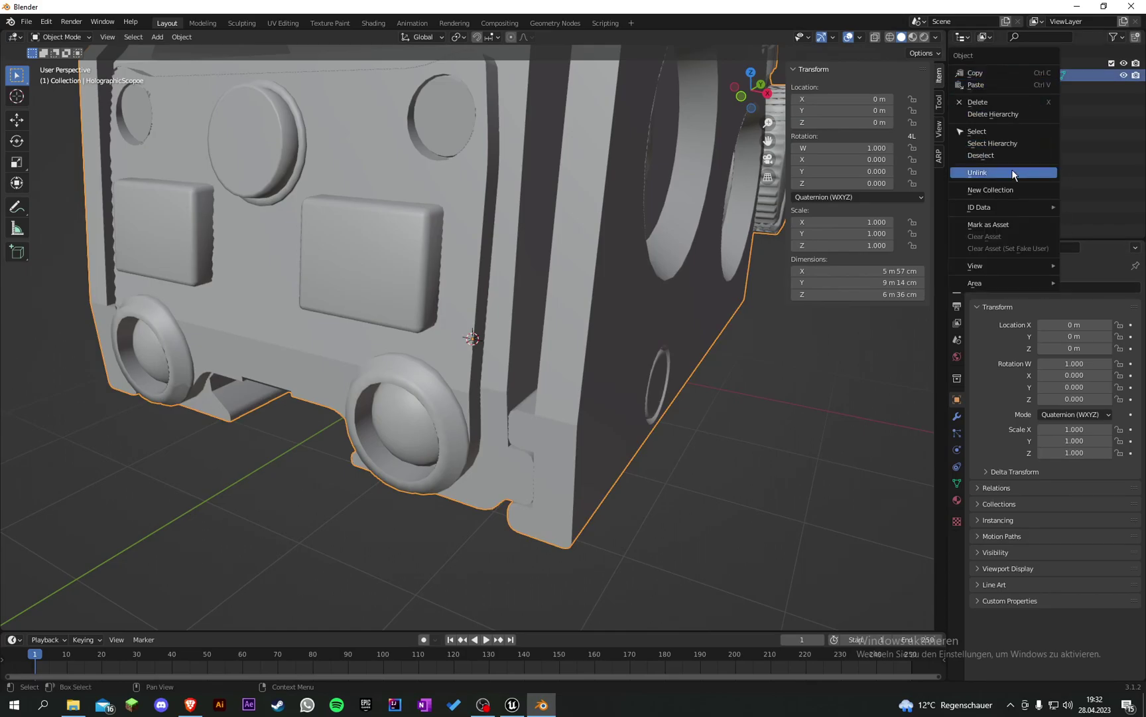
pyautogui.doubleClick(1037, 75)
pyautogui.press('Right')
pyautogui.press('Left')
pyautogui.press('BackSpace')
pyautogui.press('Return')
# - Scale the scope down uniformly to about 0.007, making it about 4.1 × 6.7 × 4.7 cm
pyautogui.keyDown('shift'); pyautogui.moveTo(746, 332); pyautogui.dragTo(628, 359, button='middle'); pyautogui.keyUp('shift')
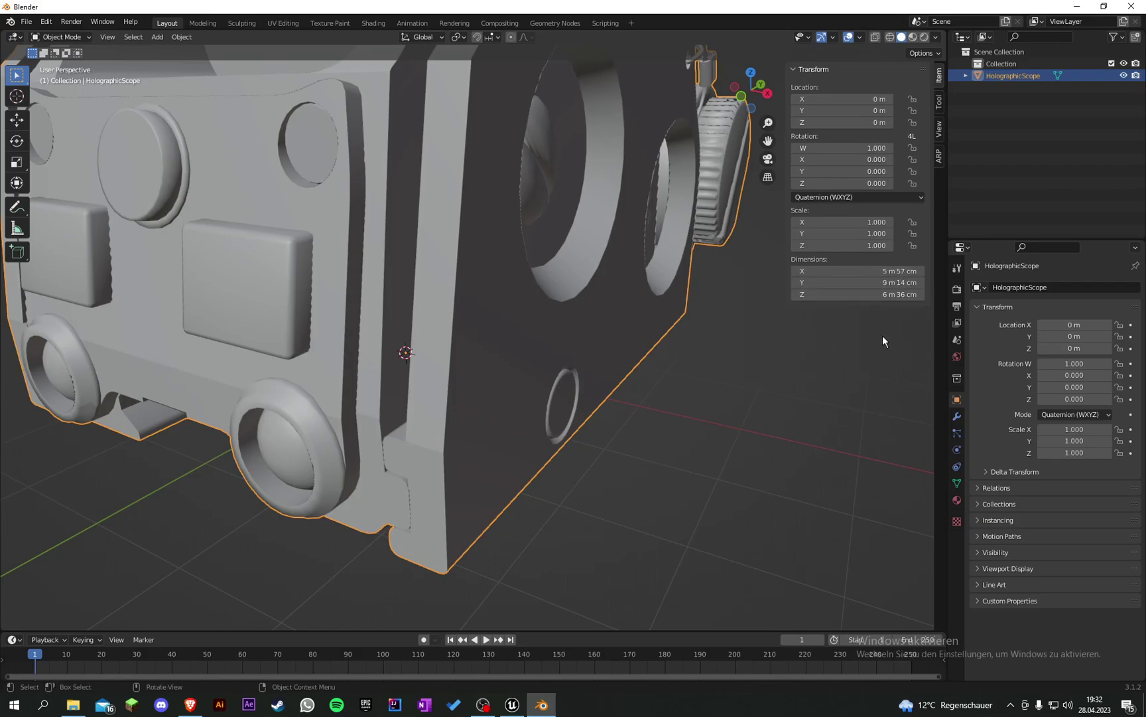
pyautogui.press('s')
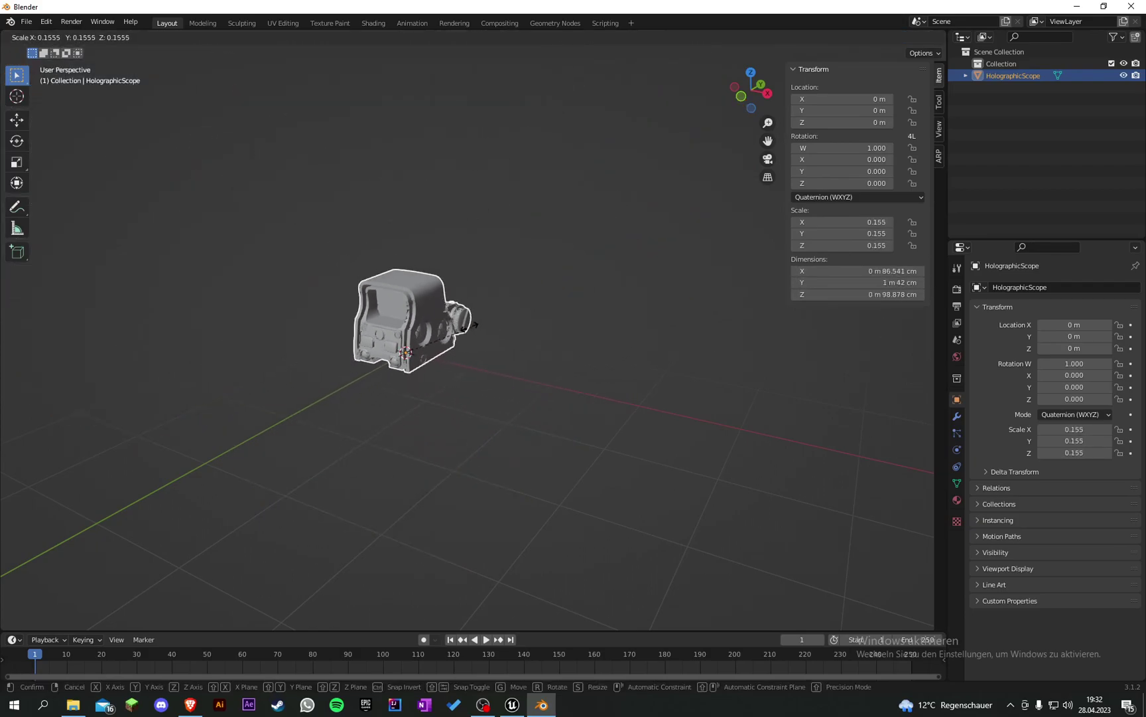
pyautogui.click(461, 340)
pyautogui.moveTo(451, 335); pyautogui.dragTo(631, 358, button='middle')
pyautogui.press('s')
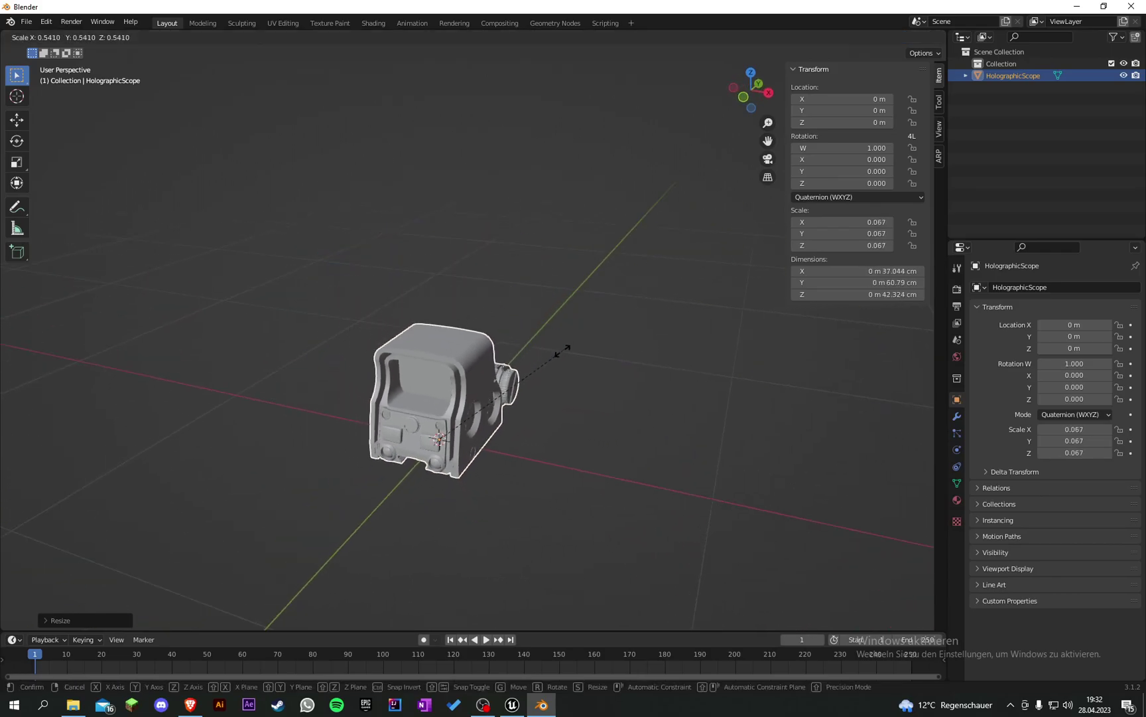
pyautogui.click(517, 389)
pyautogui.keyDown('shift'); pyautogui.moveTo(512, 387); pyautogui.dragTo(535, 322, button='middle'); pyautogui.keyUp('shift')
pyautogui.scroll(5, 519, 247)
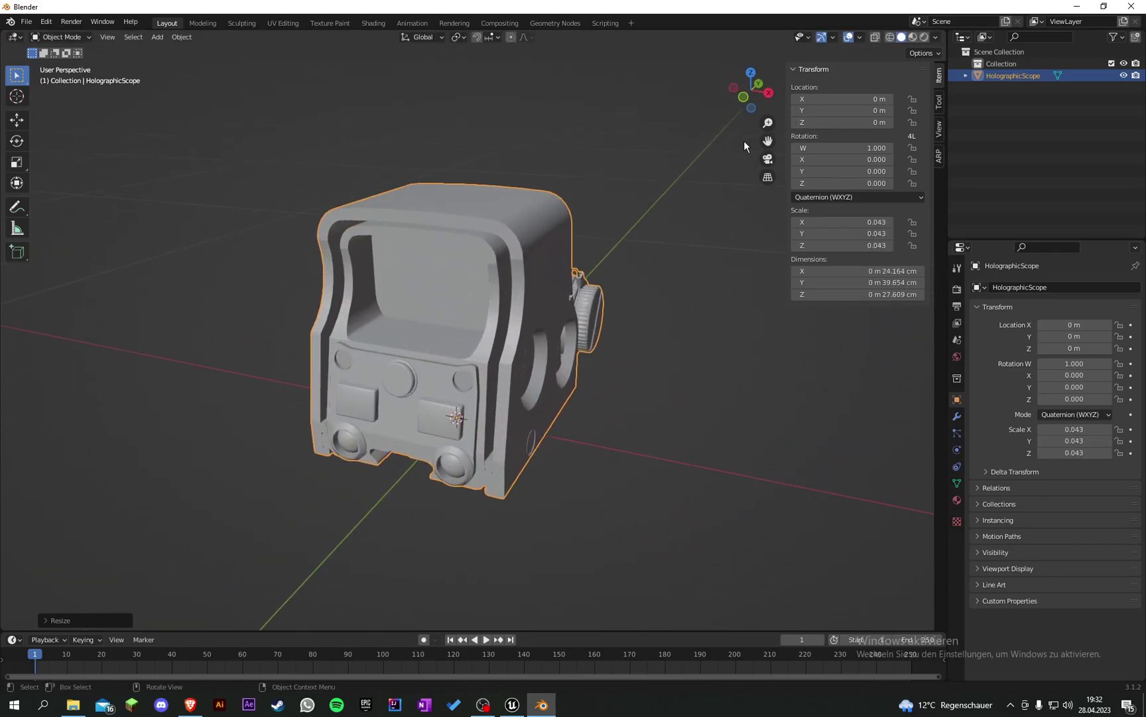
pyautogui.press('s')
pyautogui.click(563, 346)
pyautogui.scroll(2, 499, 220)
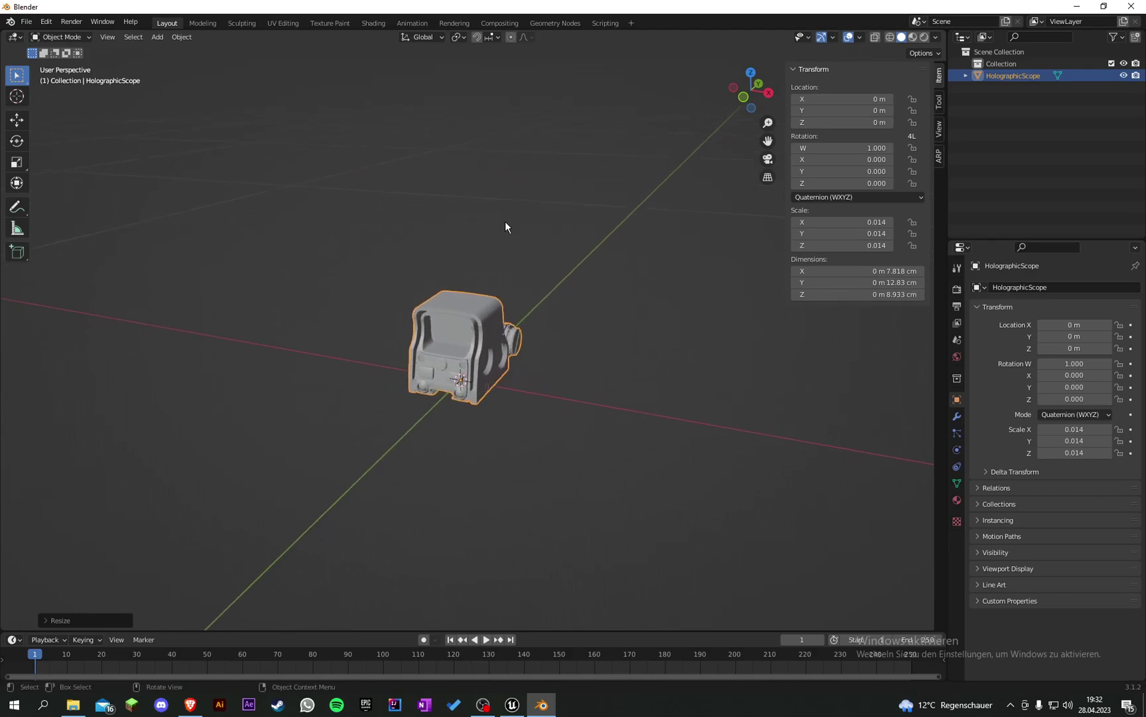
pyautogui.press('s')
pyautogui.click(550, 298)
# - Examine the scaled scope from several sides, including its materials and red reticle in Material Preview shading
pyautogui.moveTo(572, 319); pyautogui.dragTo(452, 358, button='middle')
pyautogui.scroll(-10, 694, 365)
pyautogui.keyDown('shift'); pyautogui.moveTo(695, 359); pyautogui.dragTo(633, 350, button='middle'); pyautogui.keyUp('shift')
pyautogui.scroll(11, 475, 335)
pyautogui.keyDown('shift'); pyautogui.moveTo(451, 320); pyautogui.dragTo(611, 344, button='middle'); pyautogui.keyUp('shift')
pyautogui.moveTo(424, 285); pyautogui.dragTo(546, 301, button='middle')
pyautogui.scroll(2, 478, 315)
pyautogui.keyDown('shift'); pyautogui.moveTo(412, 326); pyautogui.dragTo(663, 292, button='middle'); pyautogui.keyUp('shift')
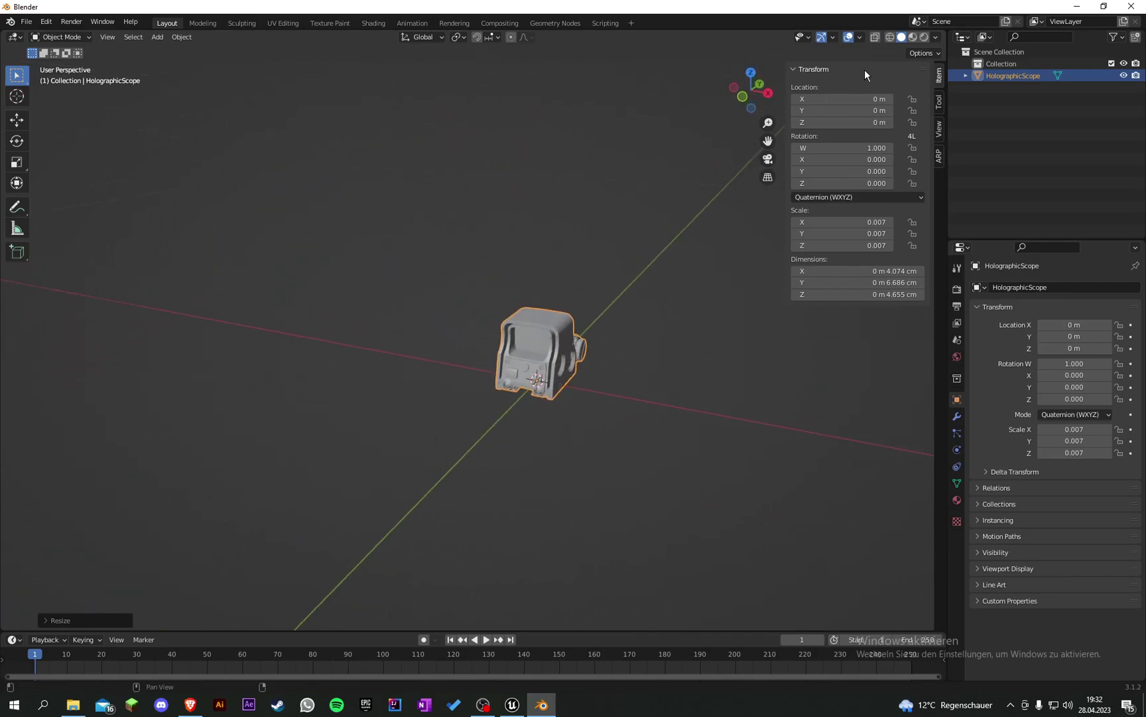
pyautogui.moveTo(667, 233); pyautogui.dragTo(454, 286, button='middle')
pyautogui.scroll(4, 449, 307)
pyautogui.scroll(4, 448, 306)
pyautogui.keyDown('shift'); pyautogui.moveTo(504, 221); pyautogui.dragTo(625, 136, button='middle'); pyautogui.keyUp('shift')
pyautogui.moveTo(373, 284); pyautogui.dragTo(426, 290, button='middle')
pyautogui.scroll(-5, 351, 340)
pyautogui.moveTo(351, 340); pyautogui.dragTo(539, 352, button='middle')
pyautogui.scroll(5, 432, 375)
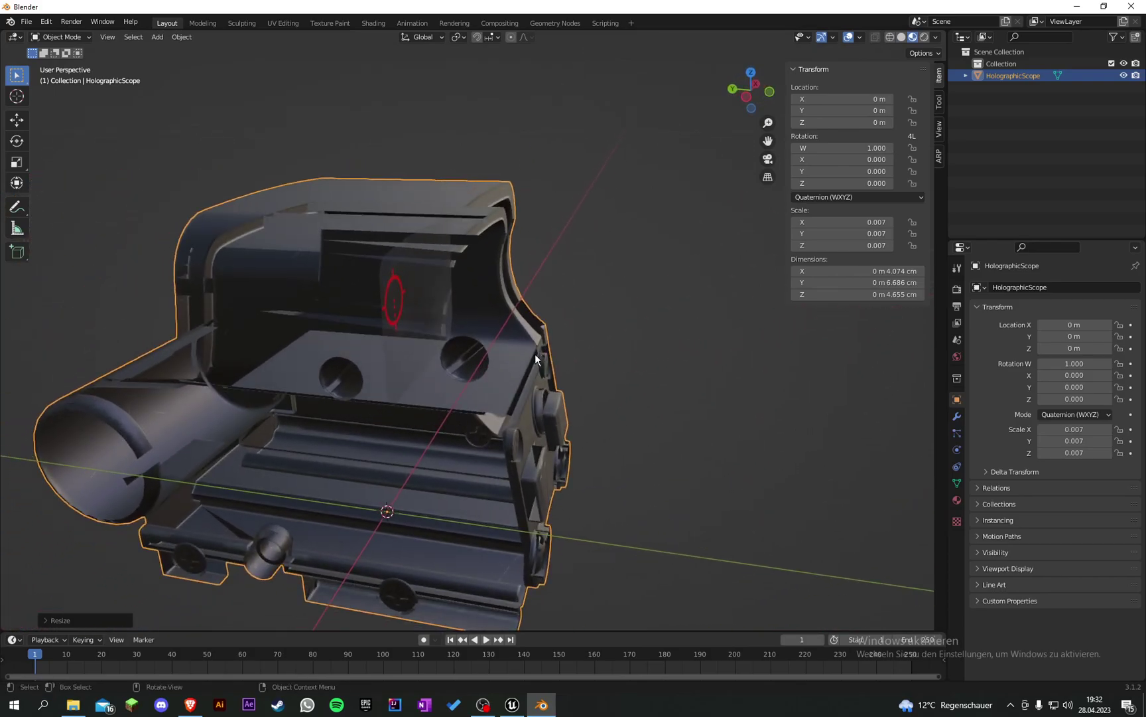
pyautogui.scroll(-3, 525, 358)
pyautogui.moveTo(440, 356); pyautogui.dragTo(353, 345, button='middle')
# - Save the Blender file as SM_HolographicScope.blend in the Weapon\Scopes folder
pyautogui.hotkey('ctrl', 's')
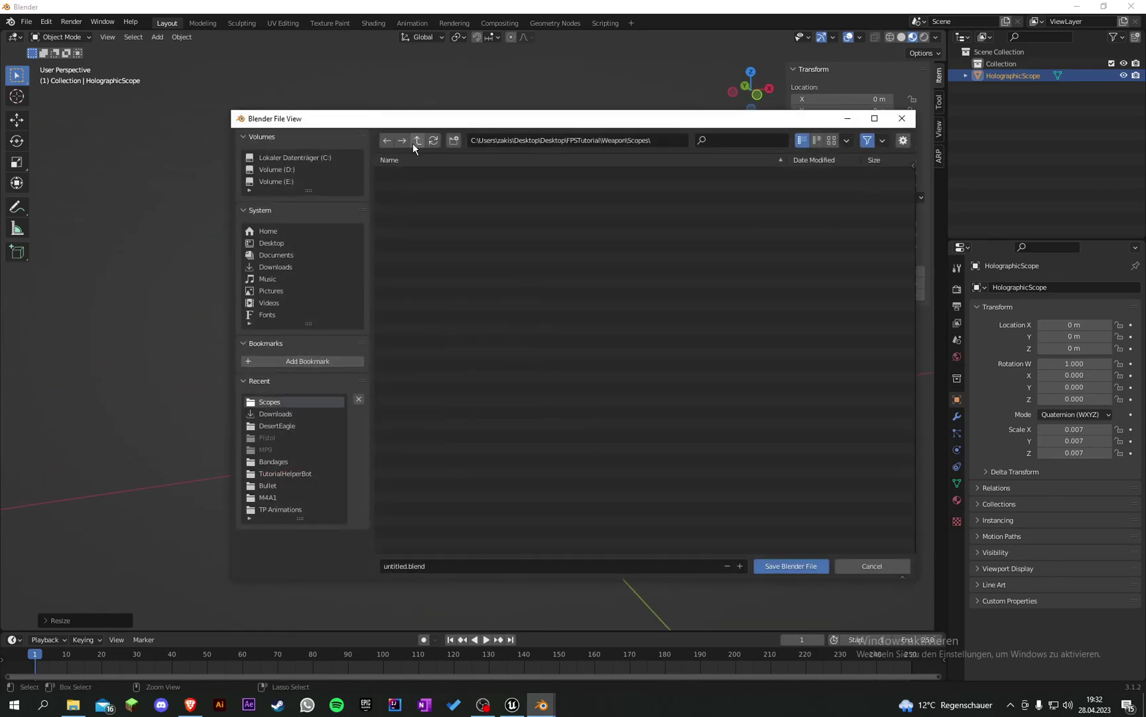
pyautogui.click(407, 565)
pyautogui.press('BackSpace')
pyautogui.press('BackSpace')
pyautogui.press('BackSpace')
pyautogui.press('BackSpace')
pyautogui.press('BackSpace')
pyautogui.press('BackSpace')
pyautogui.press('BackSpace')
pyautogui.press('BackSpace')
pyautogui.write('SM_HolographicScope')
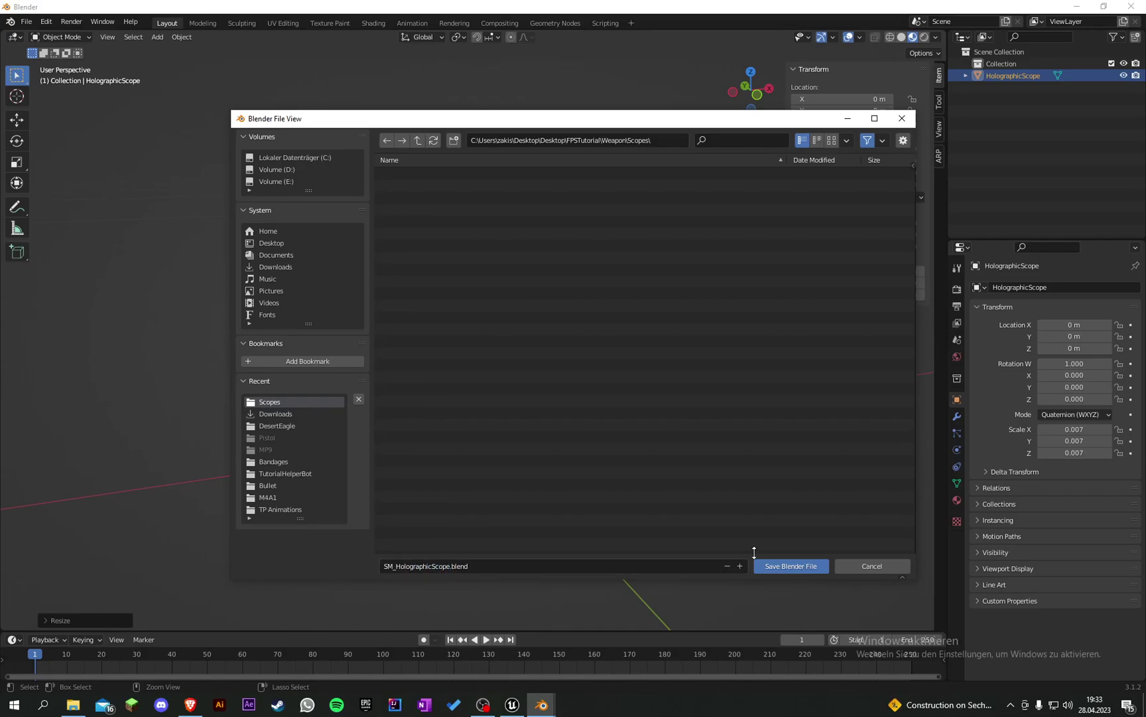
pyautogui.click(785, 566)
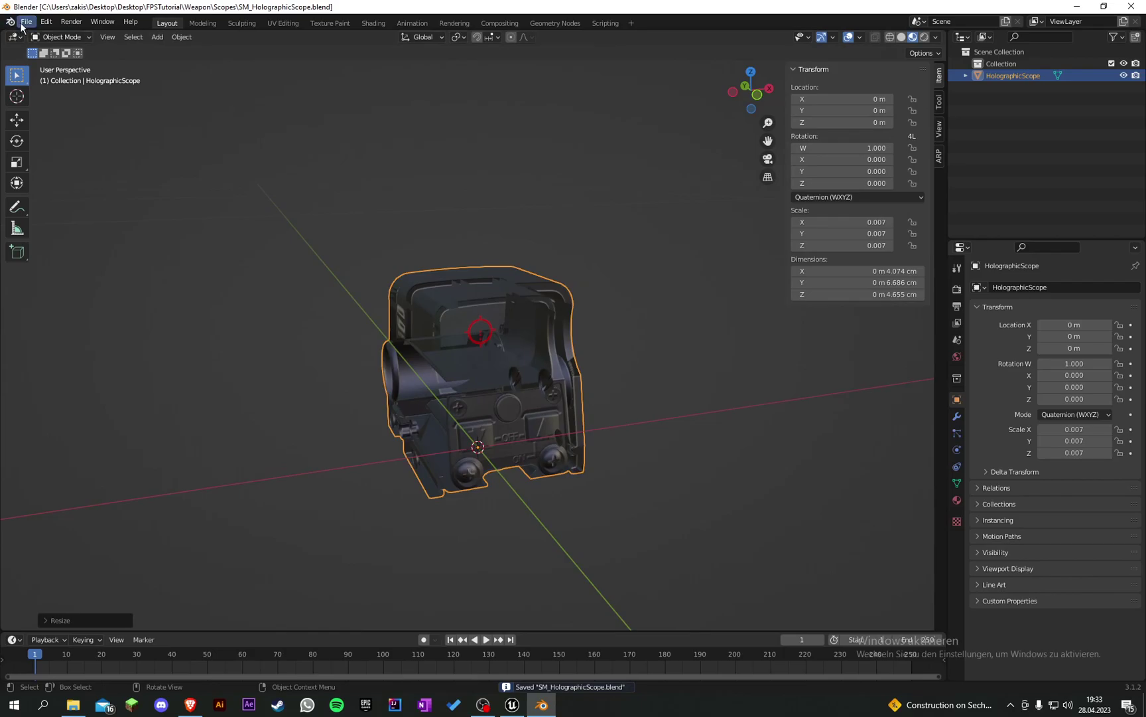
# - Set up an FBX export limited to selected objects, with geometry smoothing set to Edge
pyautogui.click(25, 21)
pyautogui.moveTo(61, 191)
pyautogui.click(173, 304)
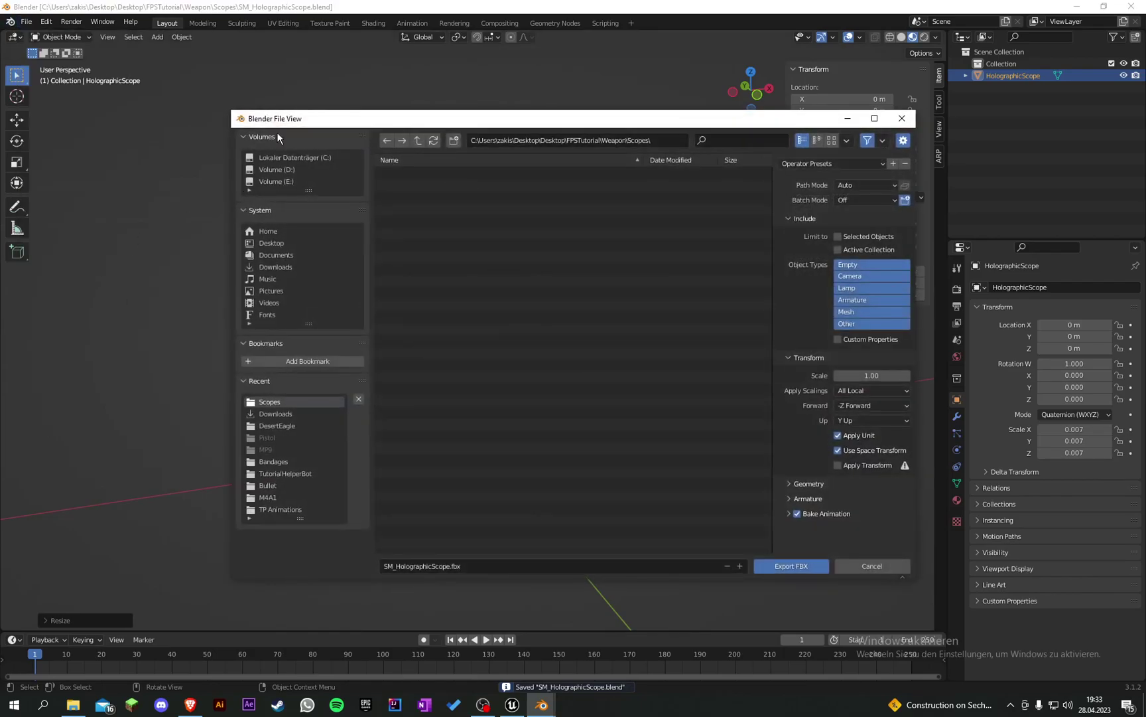
pyautogui.click(854, 235)
pyautogui.click(816, 484)
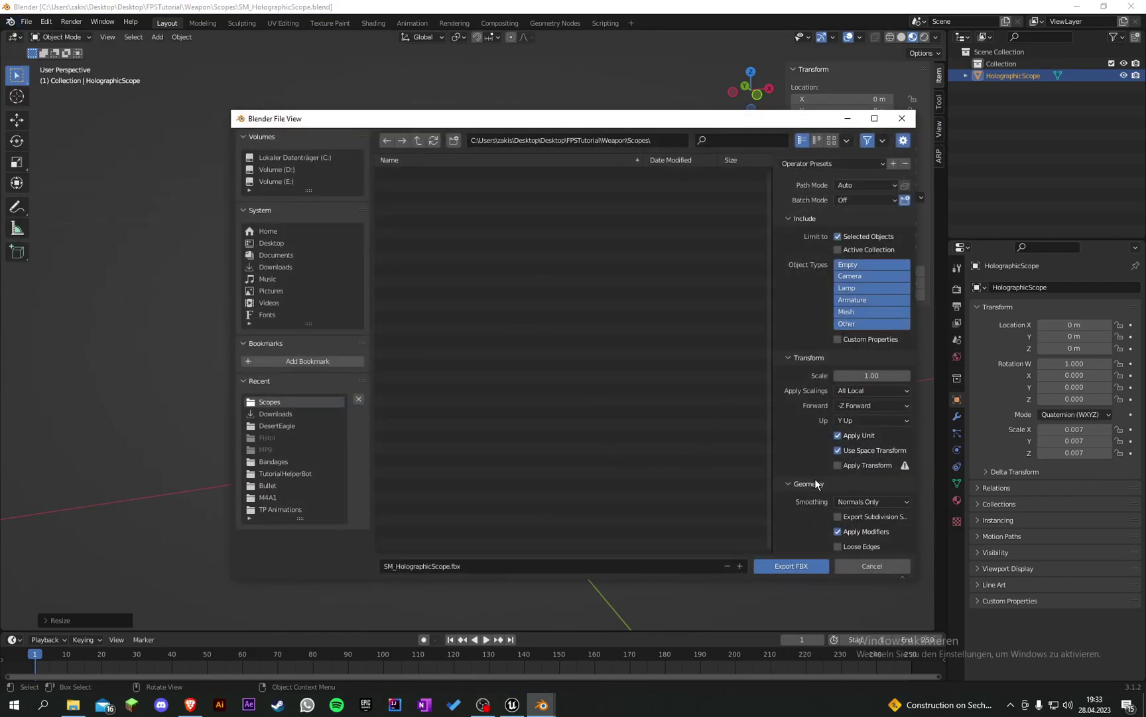
pyautogui.scroll(-2, 817, 486)
pyautogui.click(846, 452)
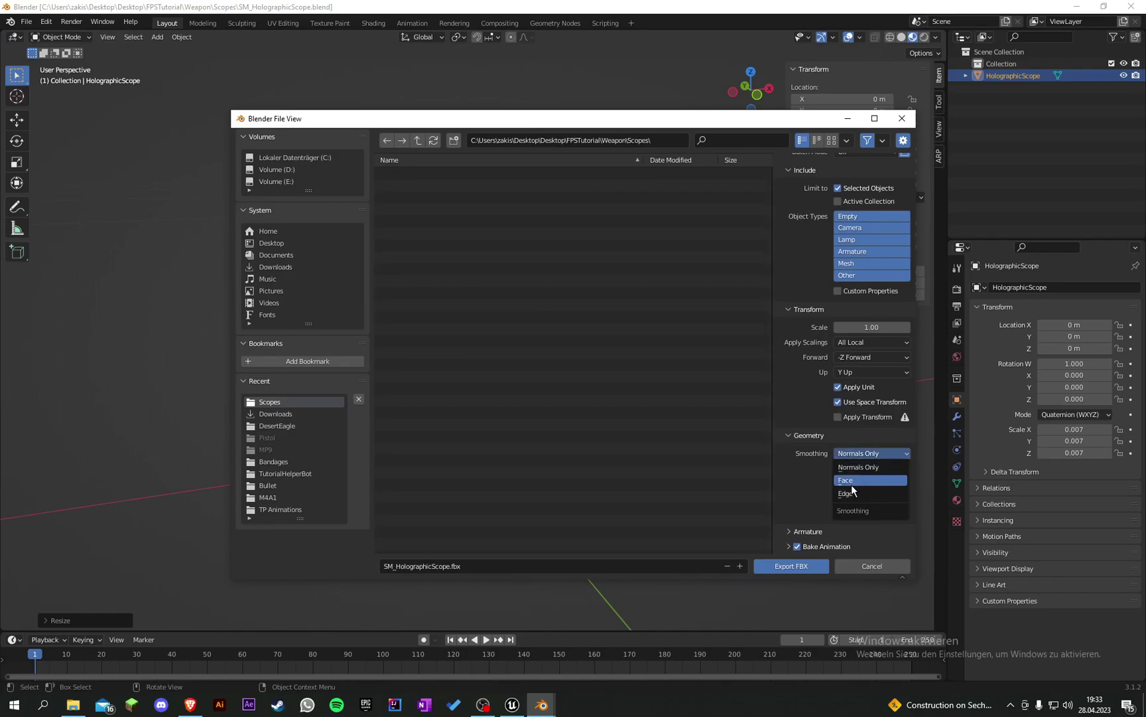
pyautogui.click(848, 452)
pyautogui.click(847, 493)
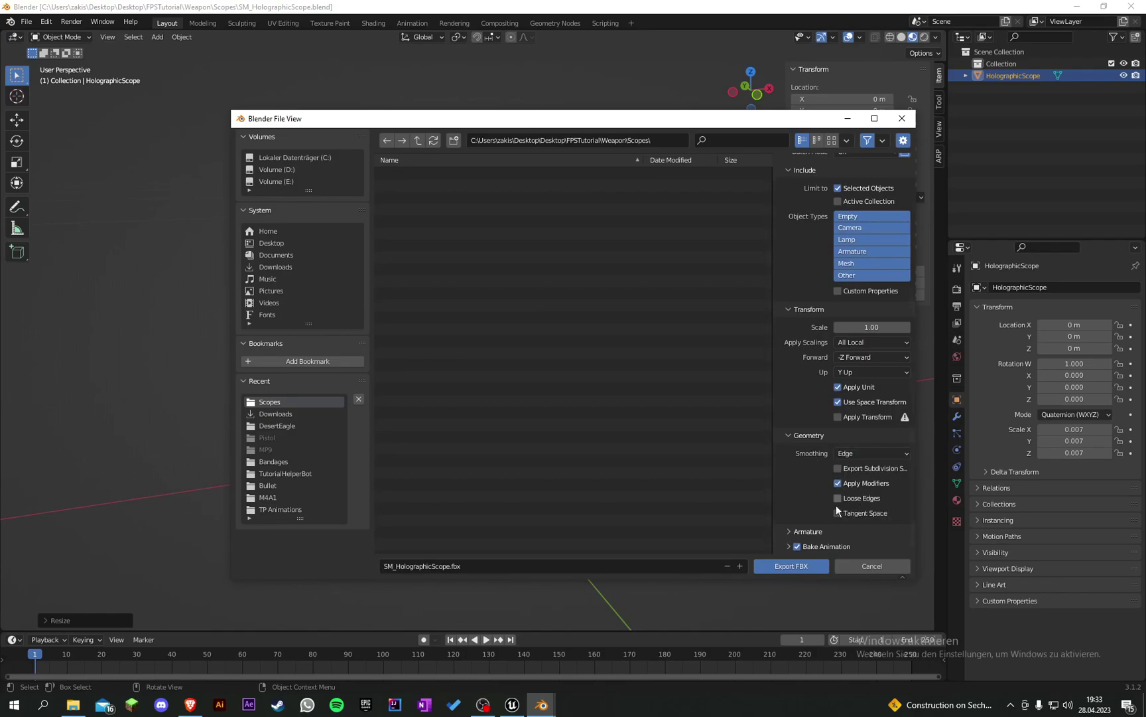
# - Export the scope as SM_HolographicScope.fbx into the Scopes folder and save the Blender file again
pyautogui.click(808, 531)
pyautogui.scroll(-3, 810, 525)
pyautogui.scroll(3, 814, 431)
pyautogui.scroll(-3, 797, 470)
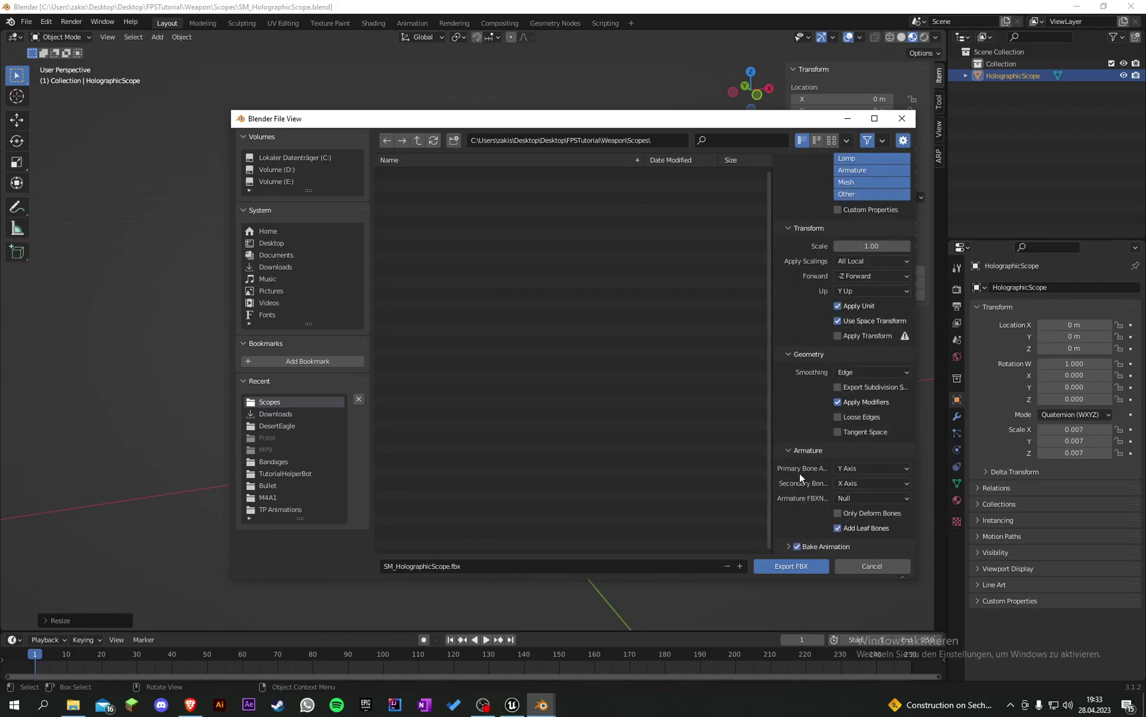
pyautogui.click(786, 567)
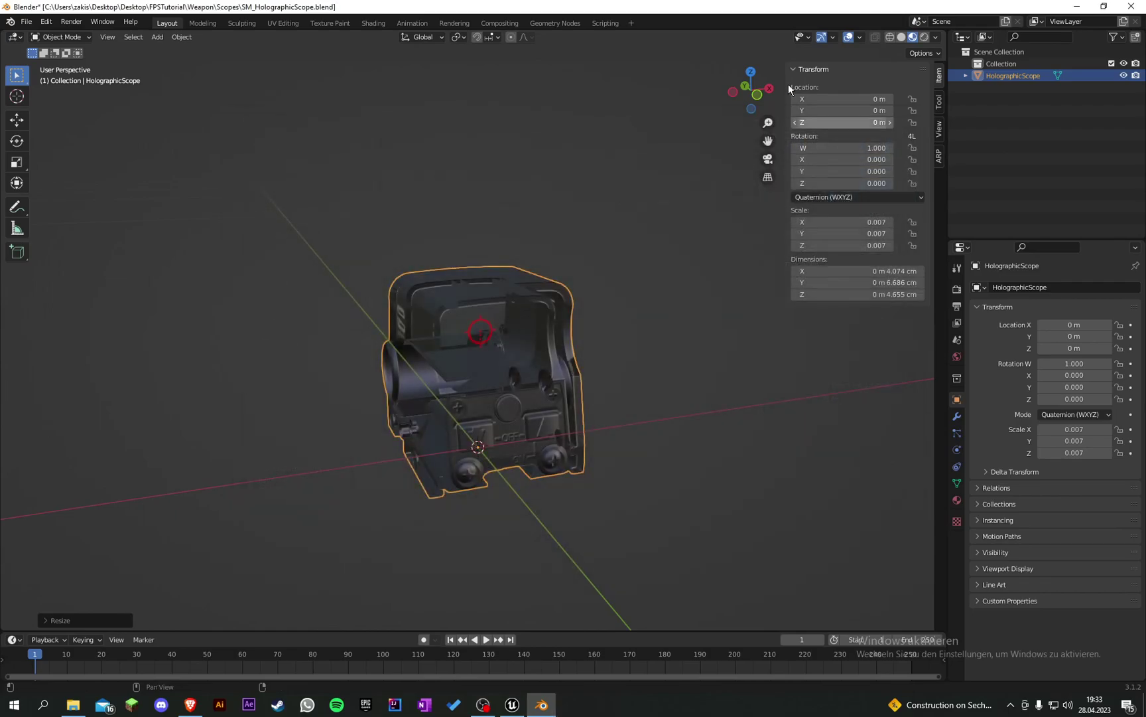
pyautogui.hotkey('ctrl', 's')
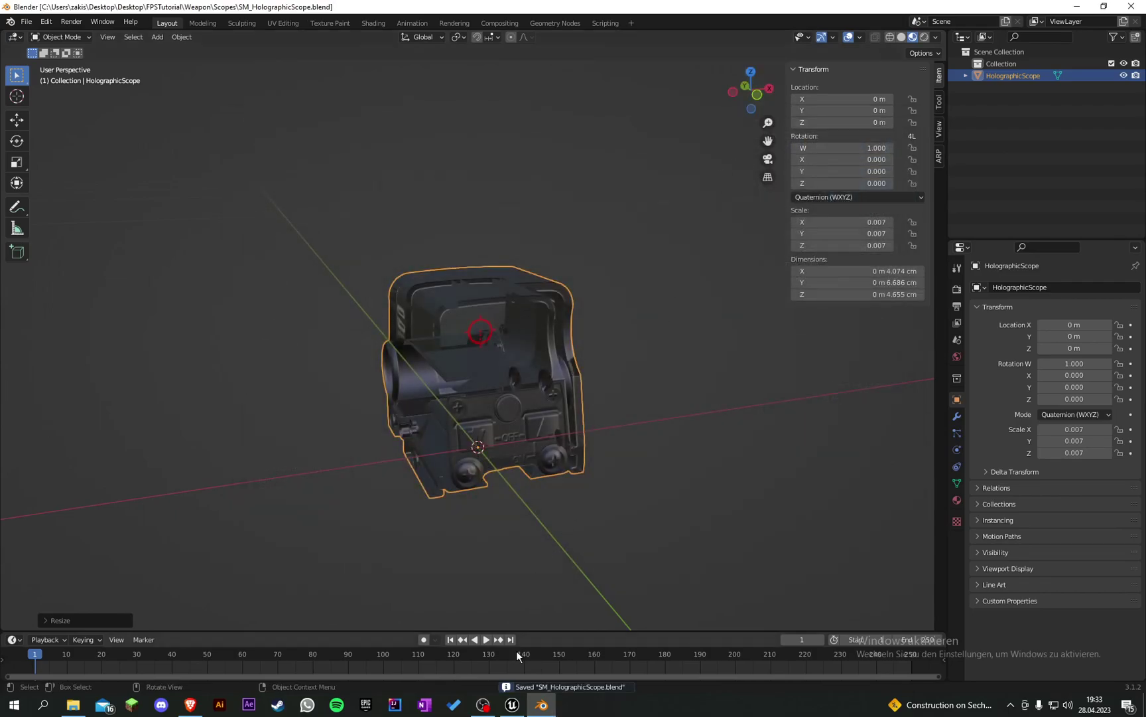
# - Switch to Unreal Editor and create a folder named Attachements inside FirstPerson/Weapons/Mesh
pyautogui.click(513, 704)
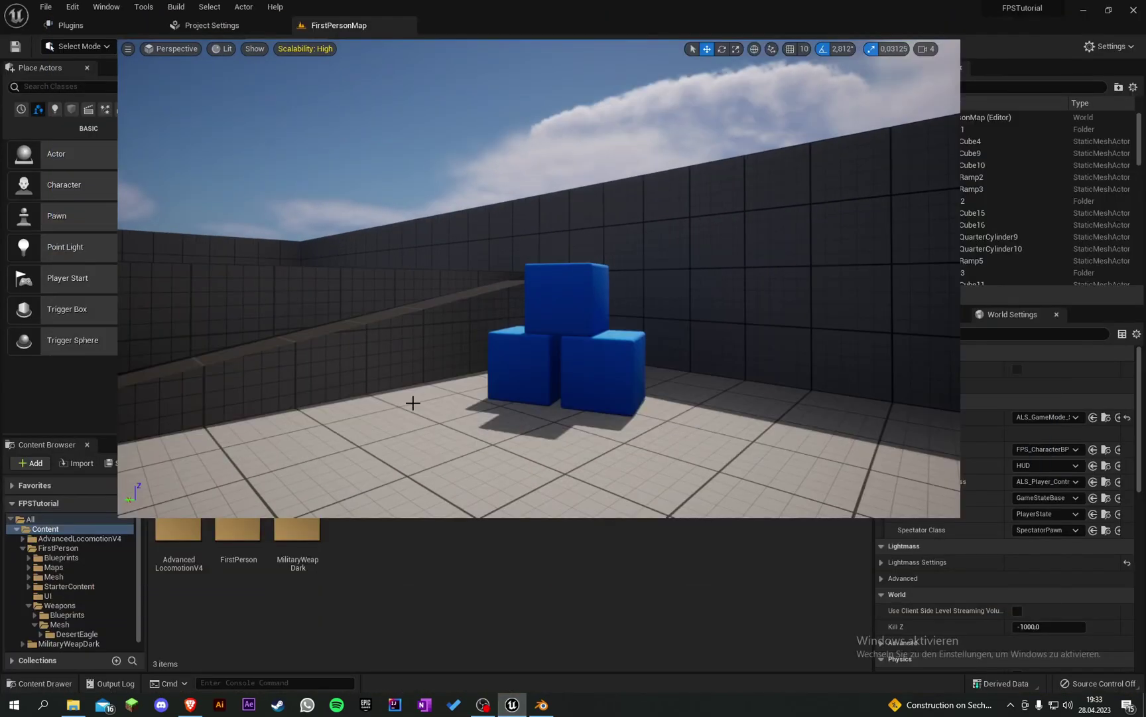
pyautogui.doubleClick(239, 531)
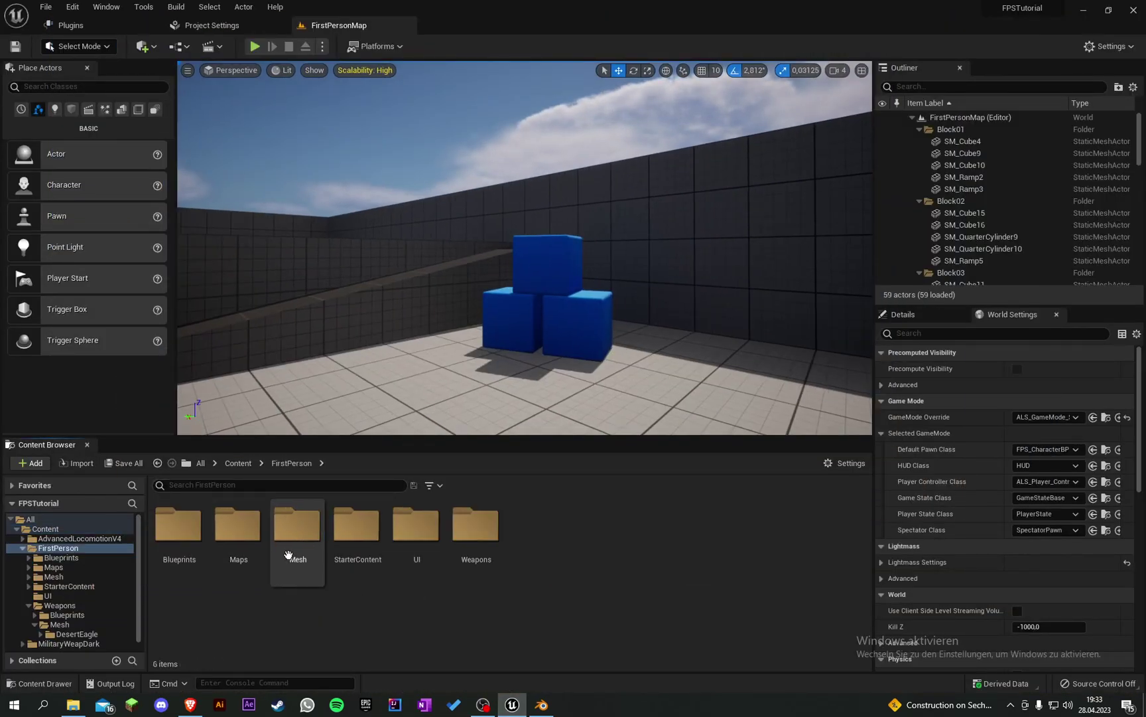
pyautogui.doubleClick(476, 531)
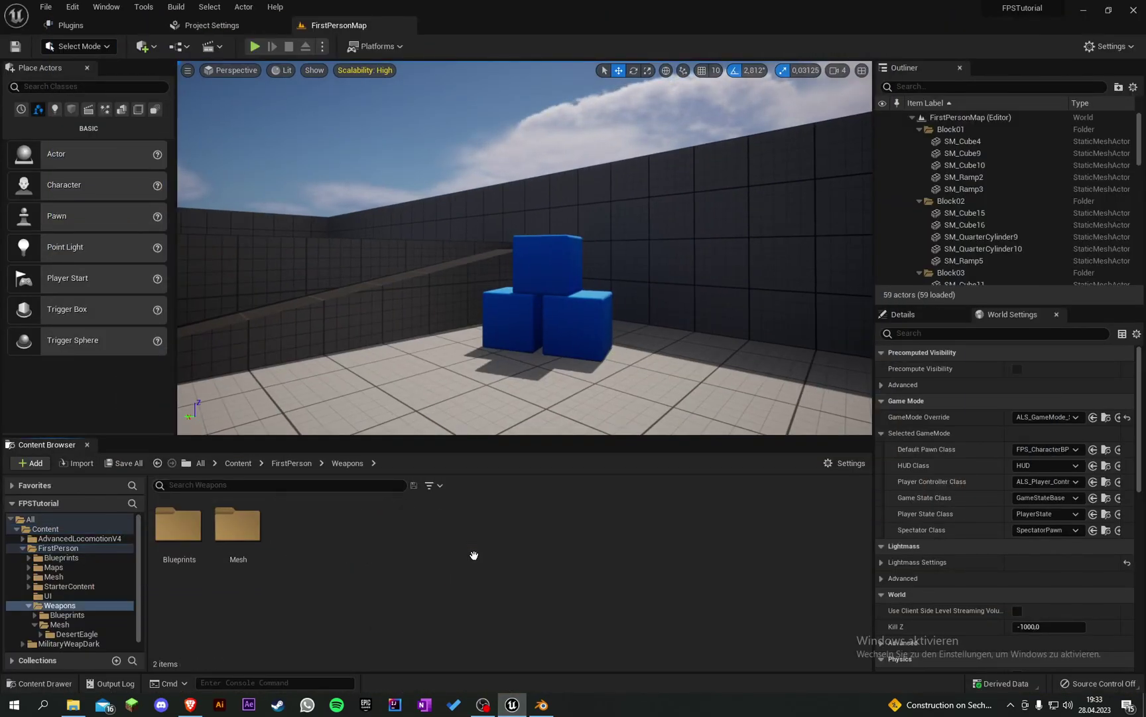
pyautogui.doubleClick(245, 543)
pyautogui.rightClick(276, 532)
pyautogui.click(315, 187)
pyautogui.press('BackSpace')
pyautogui.write('Attachemen')
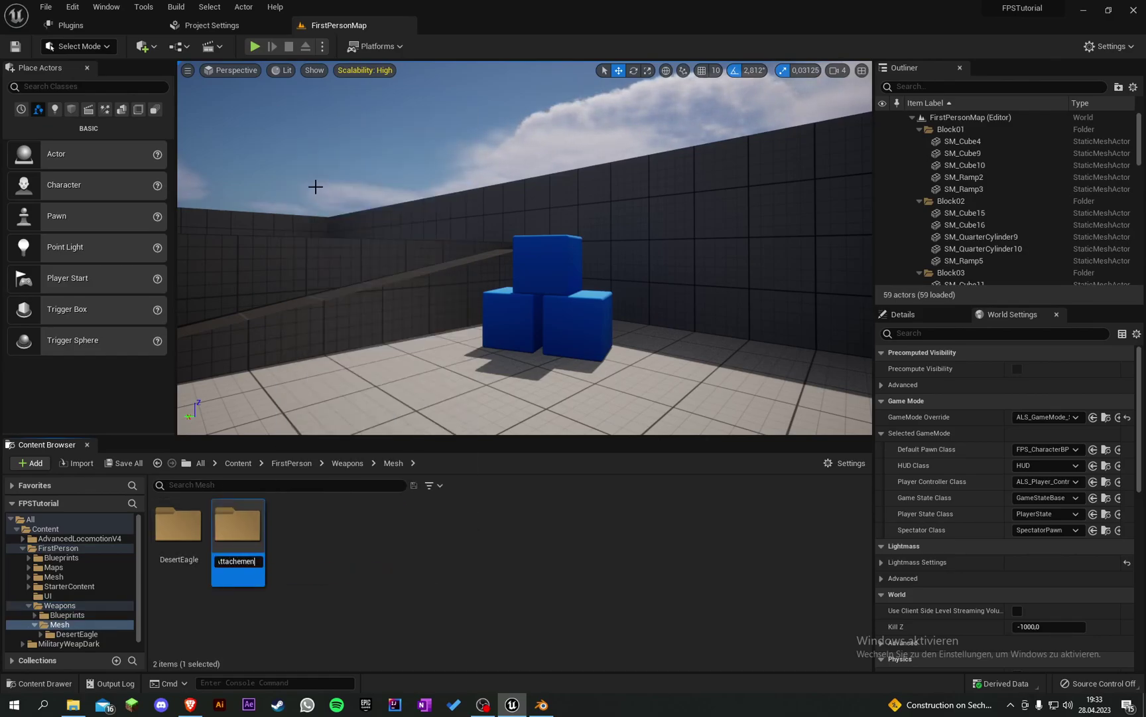
pyautogui.write('ts')
pyautogui.press('Return')
# - Create a folder named HolographicScope inside the Attachements folder
pyautogui.doubleClick(179, 528)
pyautogui.rightClick(247, 564)
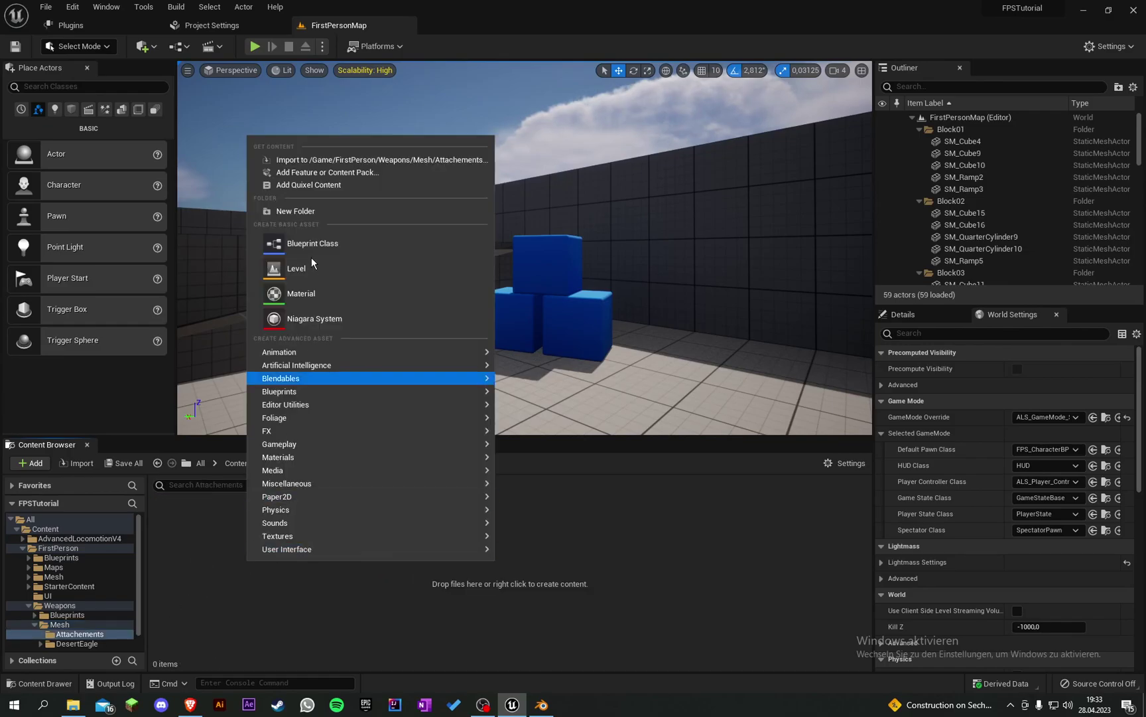
pyautogui.click(293, 209)
pyautogui.press('BackSpace')
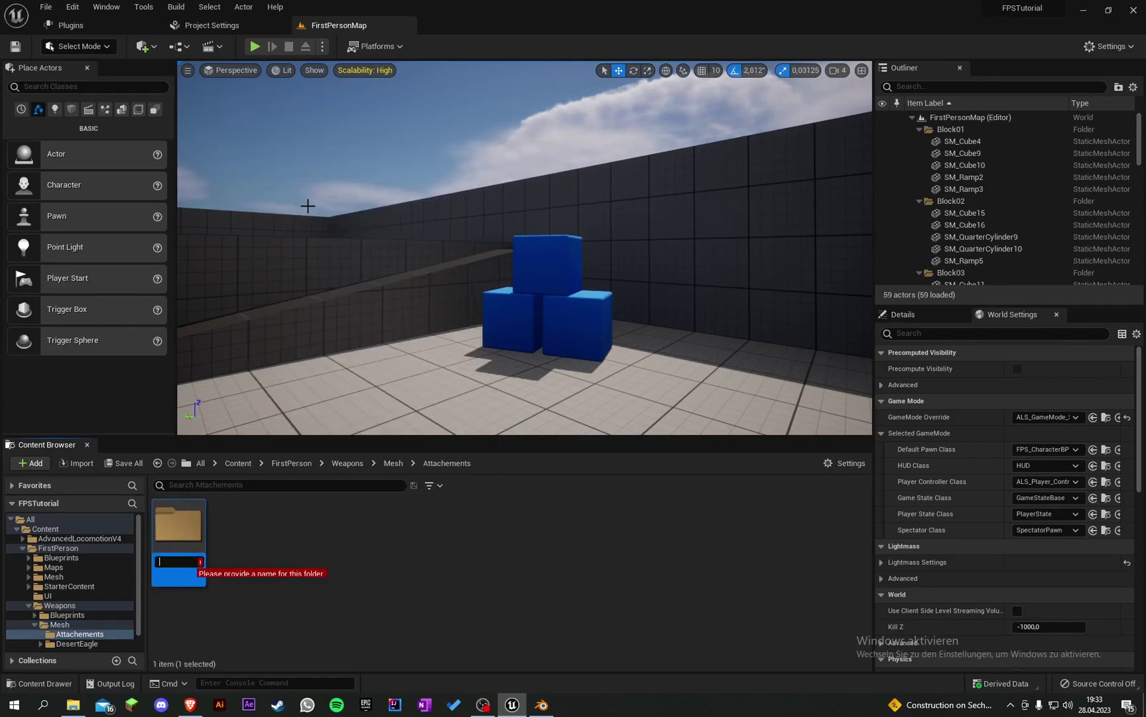
pyautogui.write('Hologra')
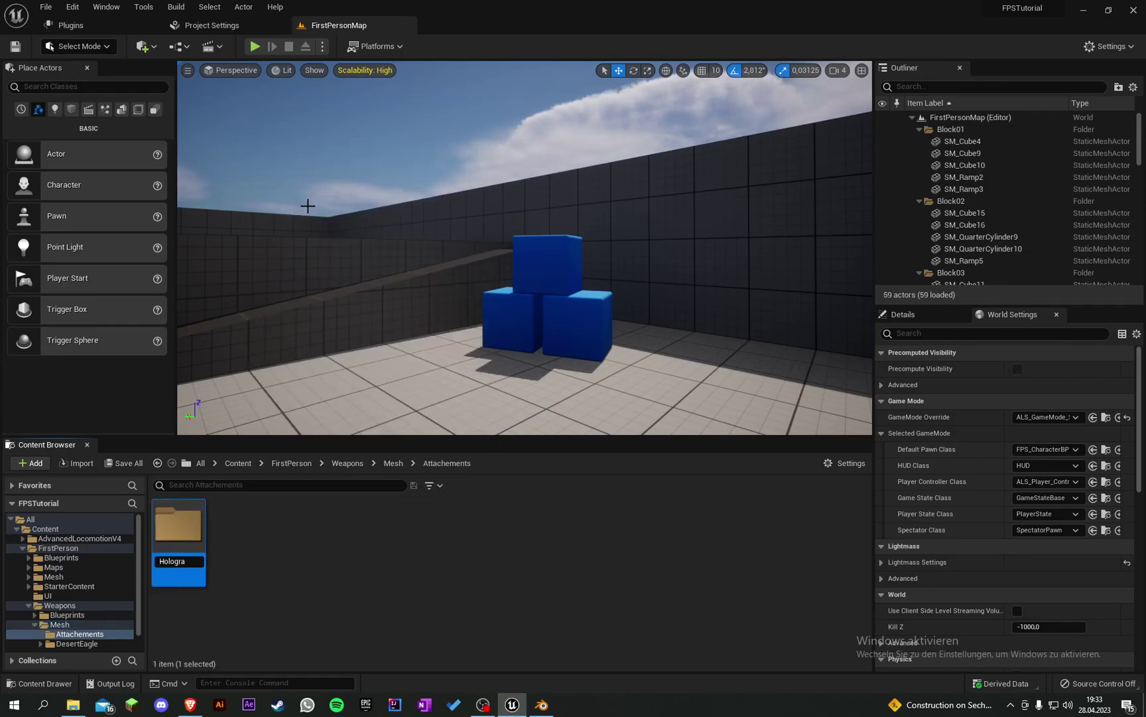
pyautogui.write('phicScope')
pyautogui.press('Return')
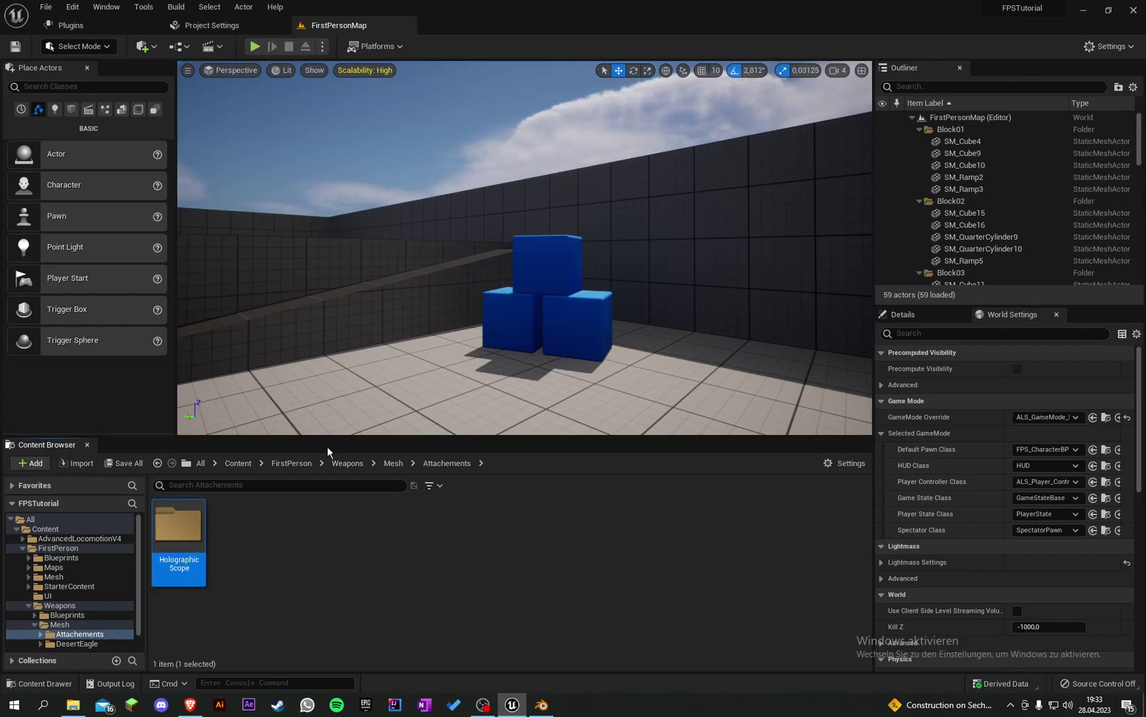
# - Import SM_HolographicScope.fbx from Weapon\Scopes into the HolographicScope folder as a static mesh, creating new materials
pyautogui.doubleClick(177, 527)
pyautogui.click(73, 704)
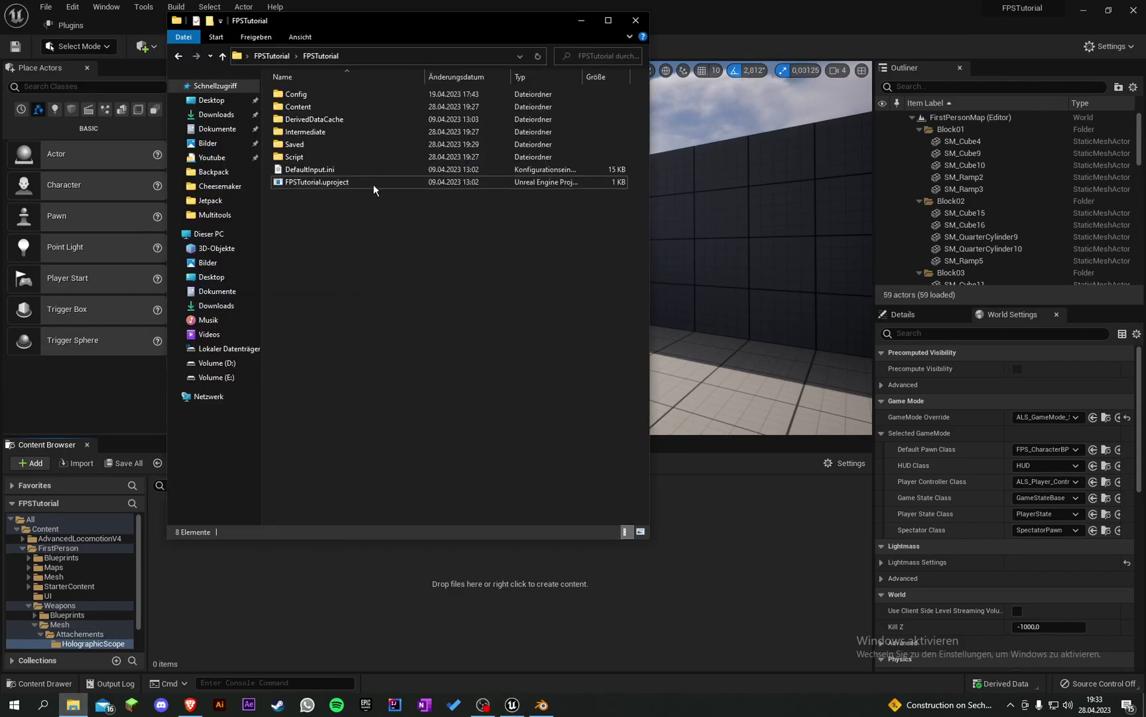
pyautogui.click(275, 56)
pyautogui.doubleClick(319, 131)
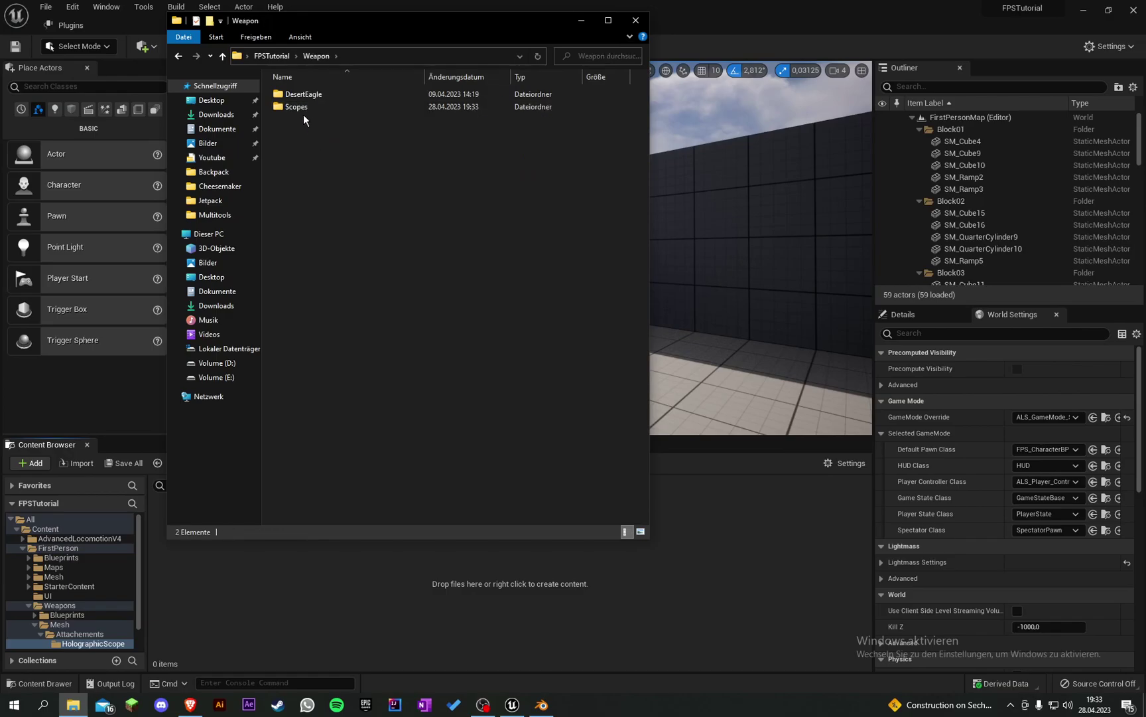
pyautogui.doubleClick(330, 106)
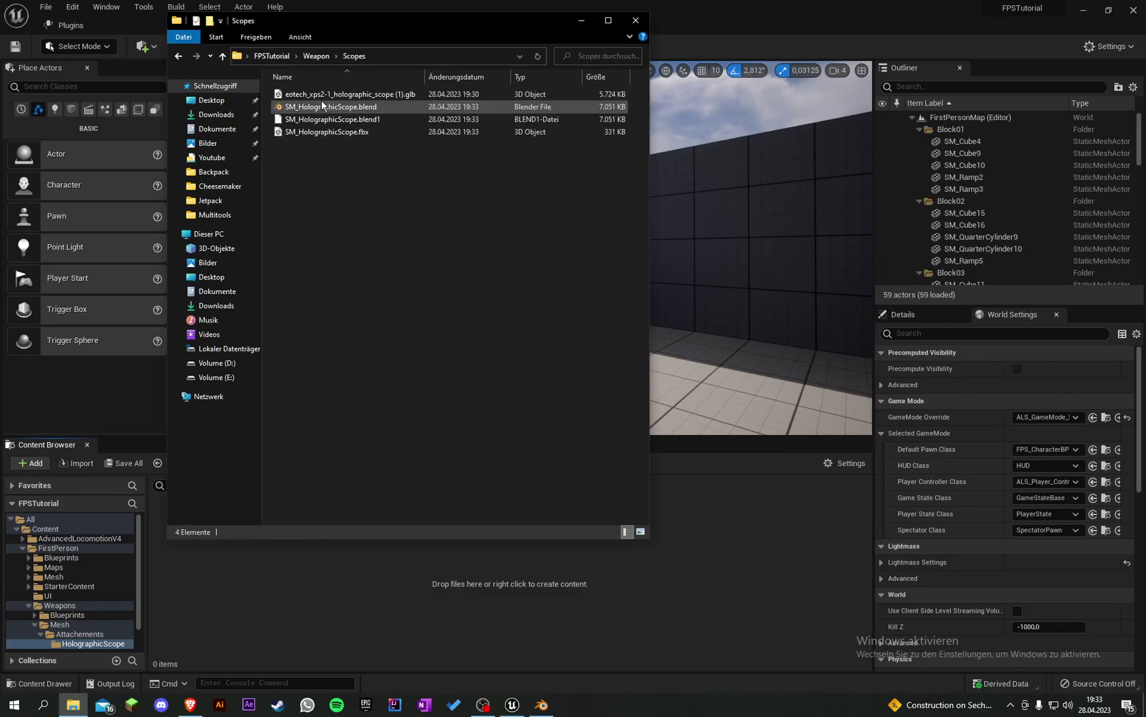
pyautogui.click(350, 132)
pyautogui.moveTo(718, 510); pyautogui.dragTo(732, 592)
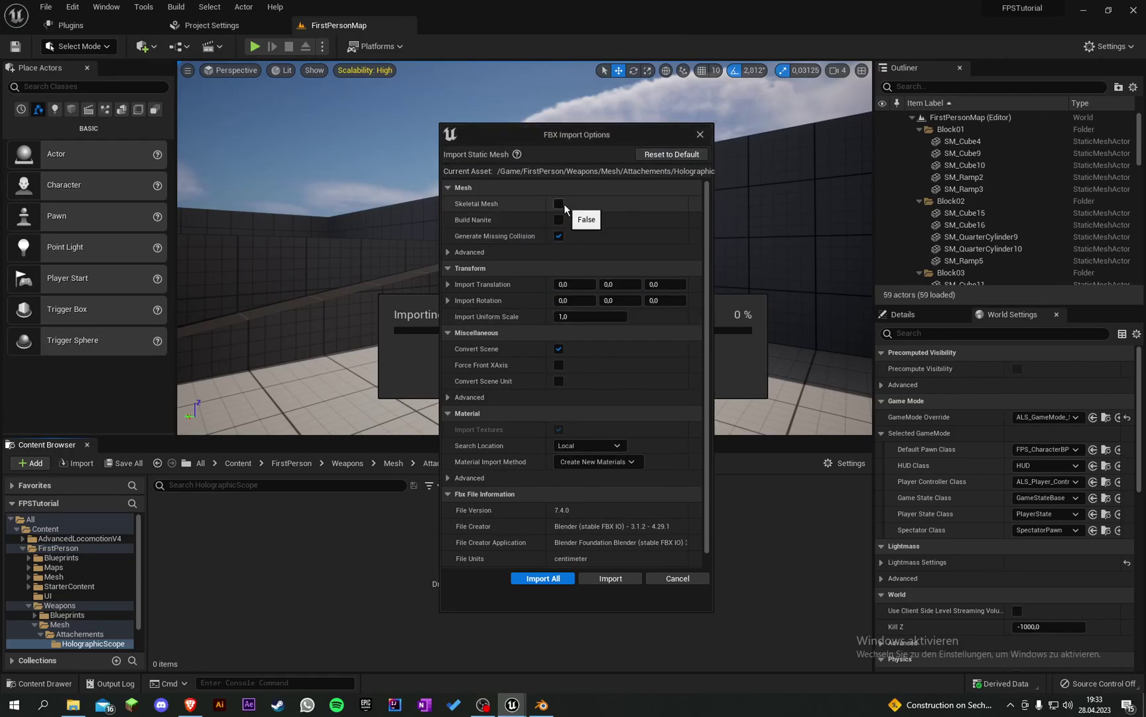
pyautogui.click(544, 579)
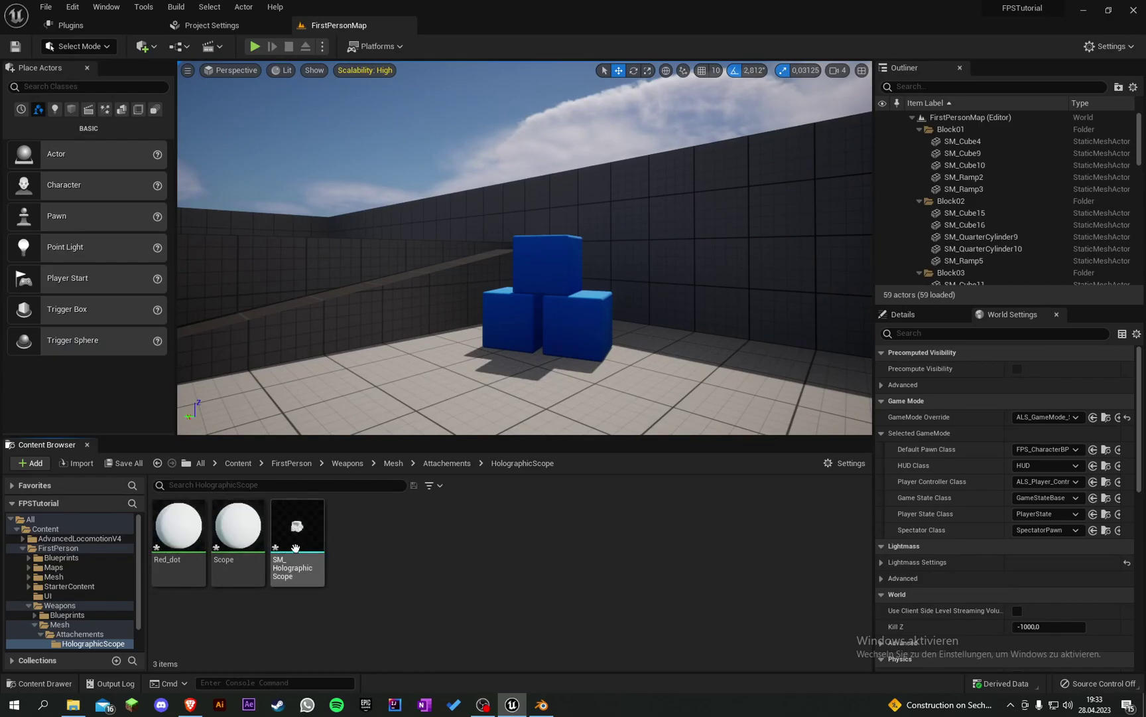
# - Open the imported SM_HolographicScope static mesh in its editor and examine its shape and material slots from several sides
pyautogui.doubleClick(308, 551)
pyautogui.moveTo(489, 61); pyautogui.dragTo(468, 27)
pyautogui.moveTo(495, 233); pyautogui.dragTo(601, 144, button='right')
pyautogui.click(721, 70)
pyautogui.moveTo(755, 98); pyautogui.dragTo(735, 97)
pyautogui.moveTo(630, 166); pyautogui.dragTo(597, 233, button='right')
pyautogui.moveTo(633, 276); pyautogui.dragTo(633, 275, button='right')
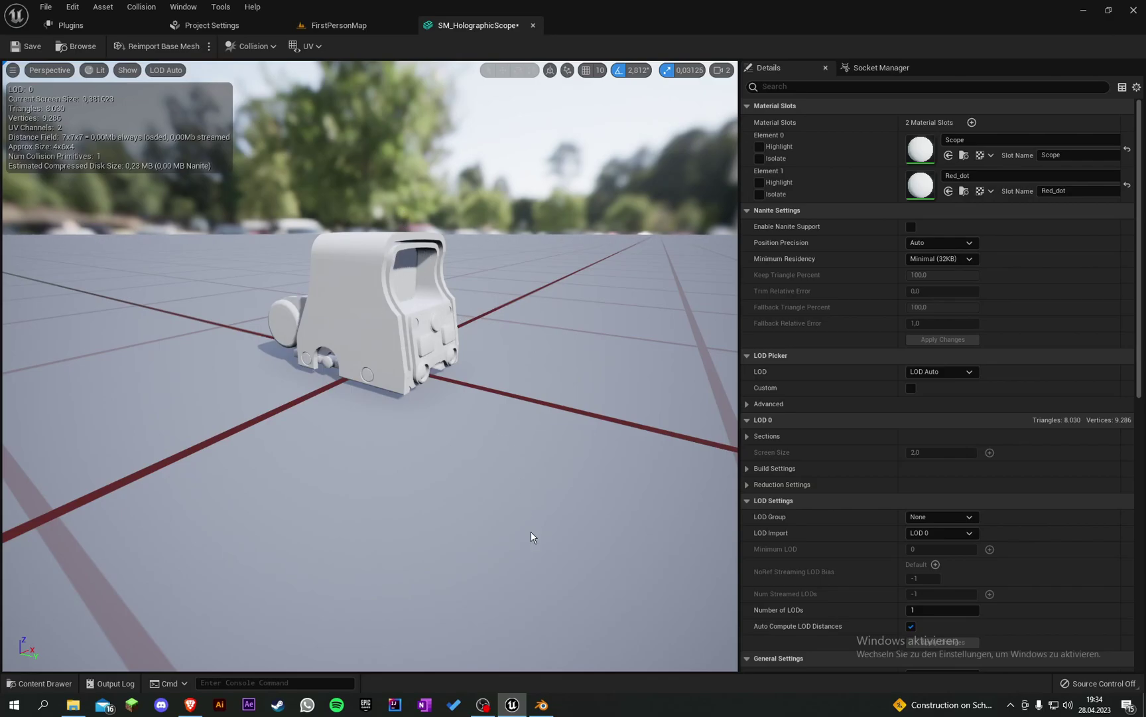
# - Switch back to Blender and review the FBX export options, including the Edge smoothing, without exporting
pyautogui.click(542, 704)
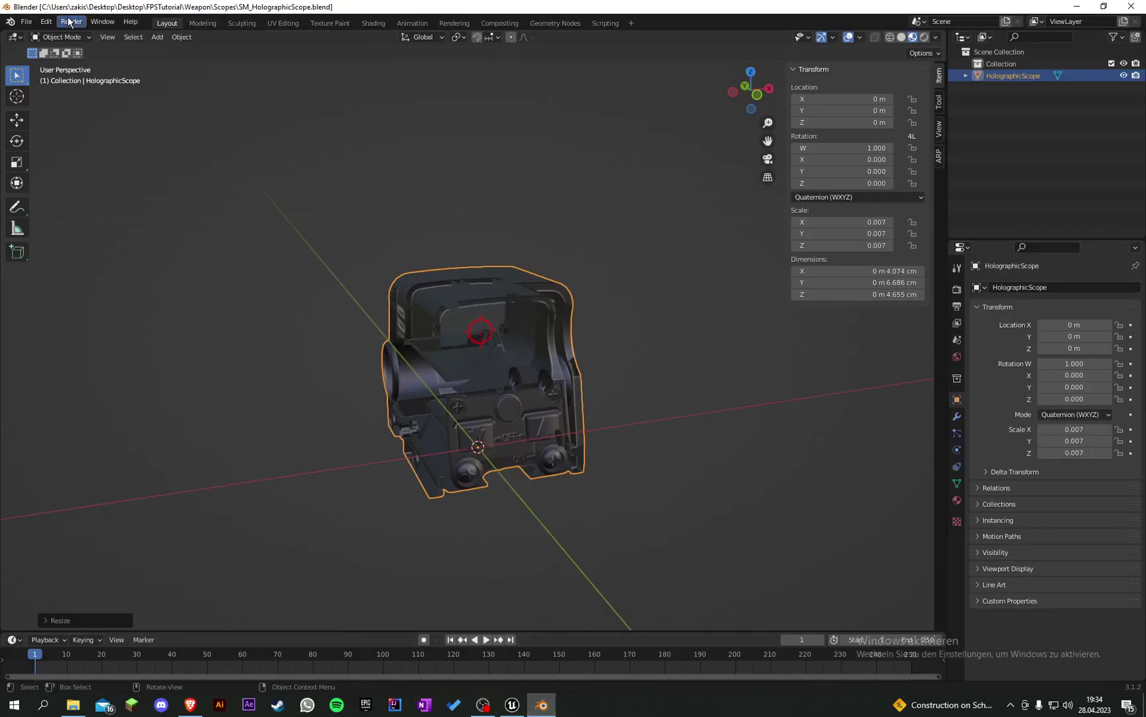
pyautogui.click(27, 22)
pyautogui.moveTo(47, 194)
pyautogui.click(218, 301)
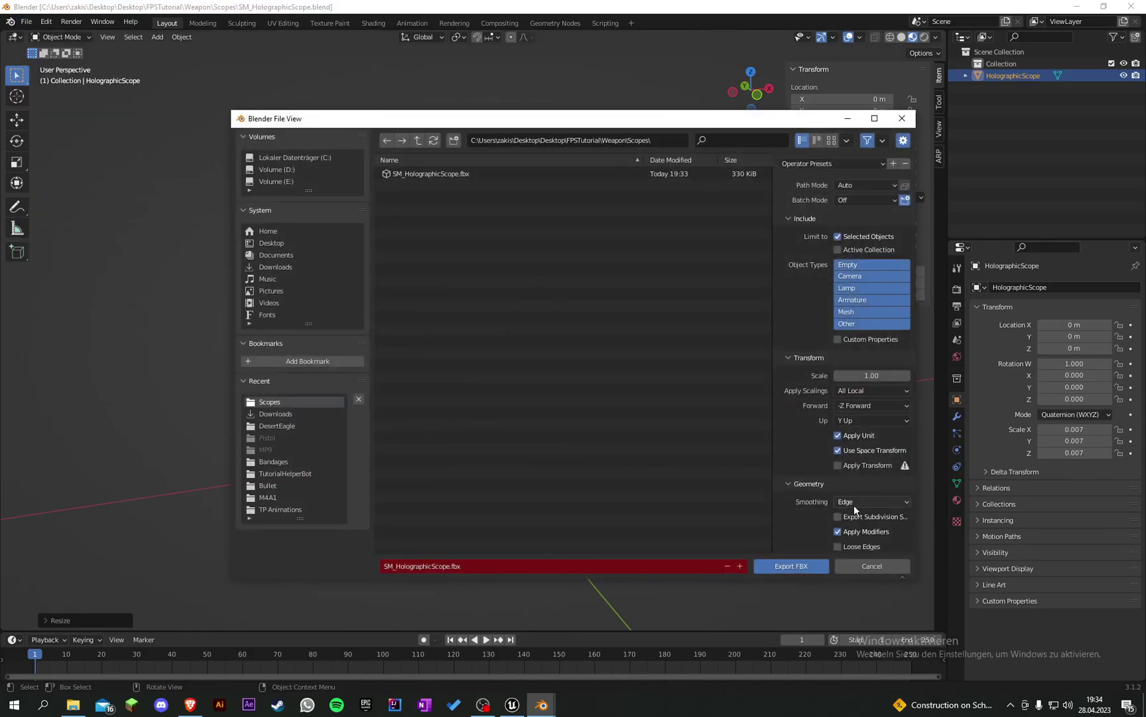
pyautogui.click(864, 561)
# - Go to the Shading workspace and assign the Red_dot material to the scope's first material slot
pyautogui.moveTo(712, 179); pyautogui.dragTo(481, 156, button='middle')
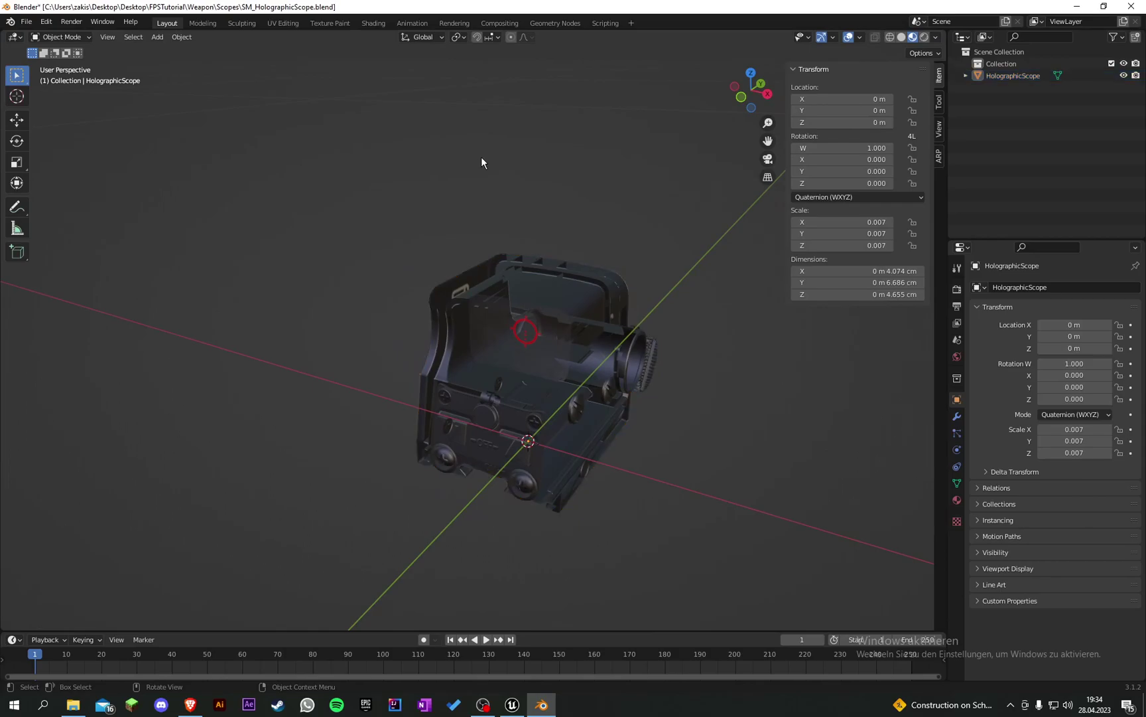
pyautogui.click(371, 24)
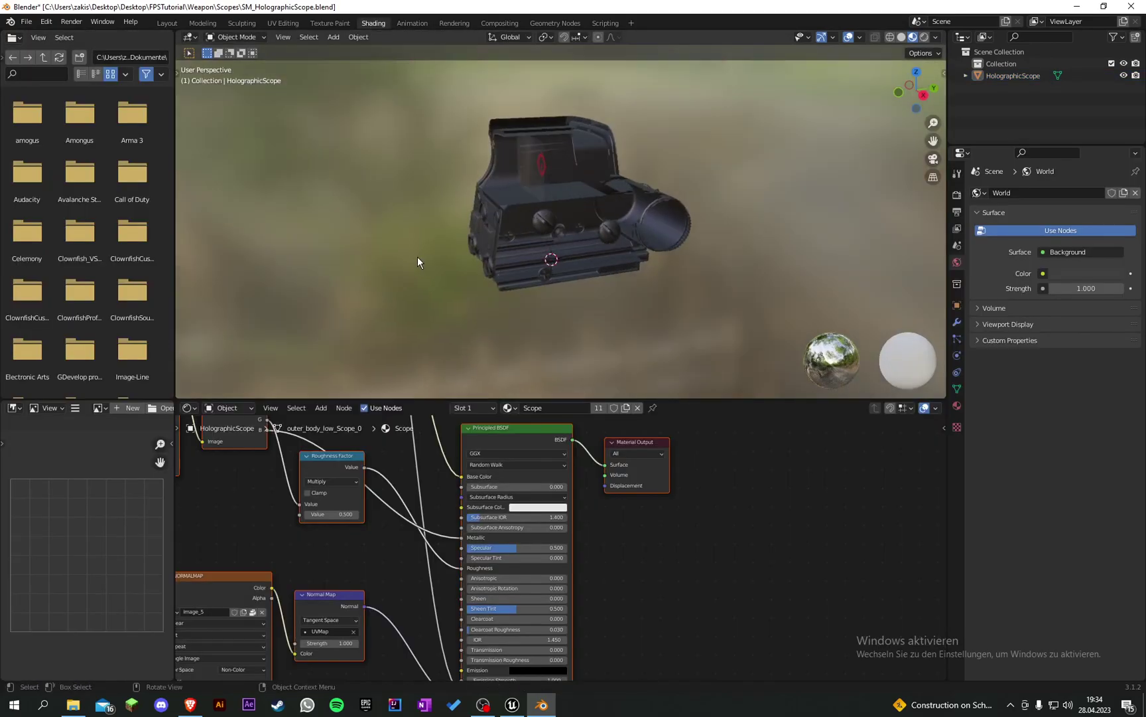
pyautogui.click(509, 408)
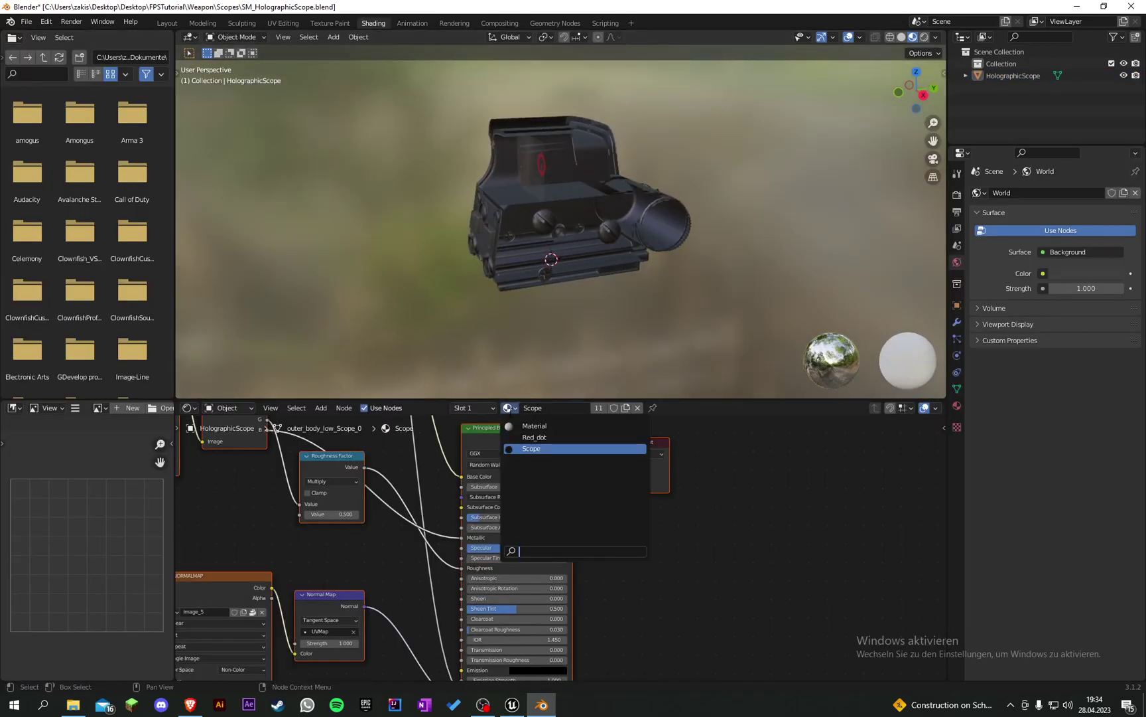
pyautogui.click(534, 426)
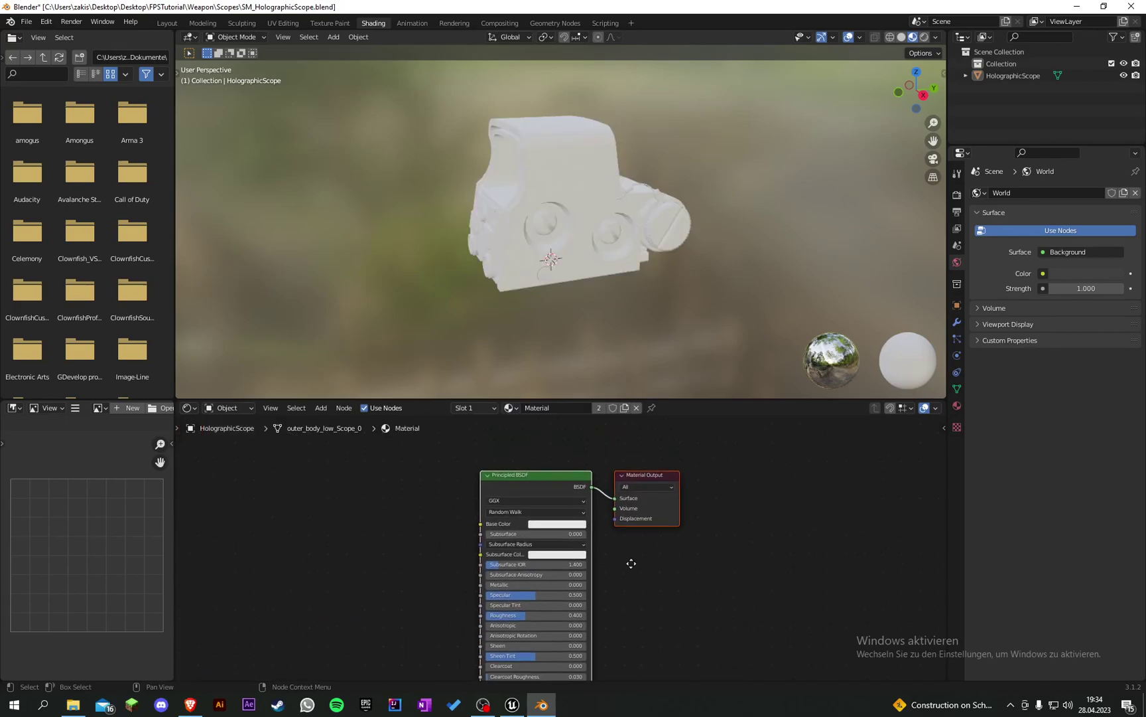
pyautogui.moveTo(631, 563); pyautogui.dragTo(604, 463, button='middle')
pyautogui.click(512, 408)
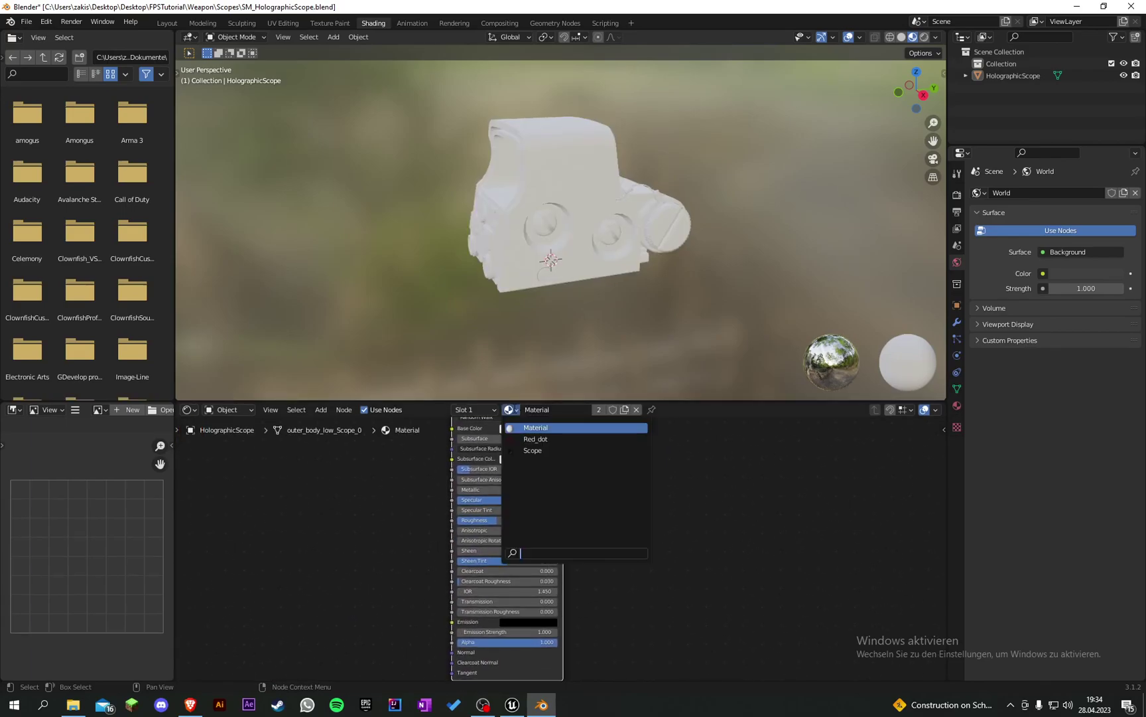
pyautogui.click(539, 439)
# - Unpack the Red_dot material's textures Image_0, Image_1 and Image_2 as PNG files into the Scopes\textures folder
pyautogui.moveTo(604, 489); pyautogui.dragTo(709, 619, button='middle')
pyautogui.moveTo(549, 487); pyautogui.dragTo(603, 541, button='middle')
pyautogui.click(502, 470)
pyautogui.click(508, 484)
pyautogui.moveTo(500, 630); pyautogui.dragTo(533, 473, button='middle')
pyautogui.click(435, 538)
pyautogui.click(434, 538)
pyautogui.moveTo(507, 613); pyautogui.dragTo(515, 514, button='middle')
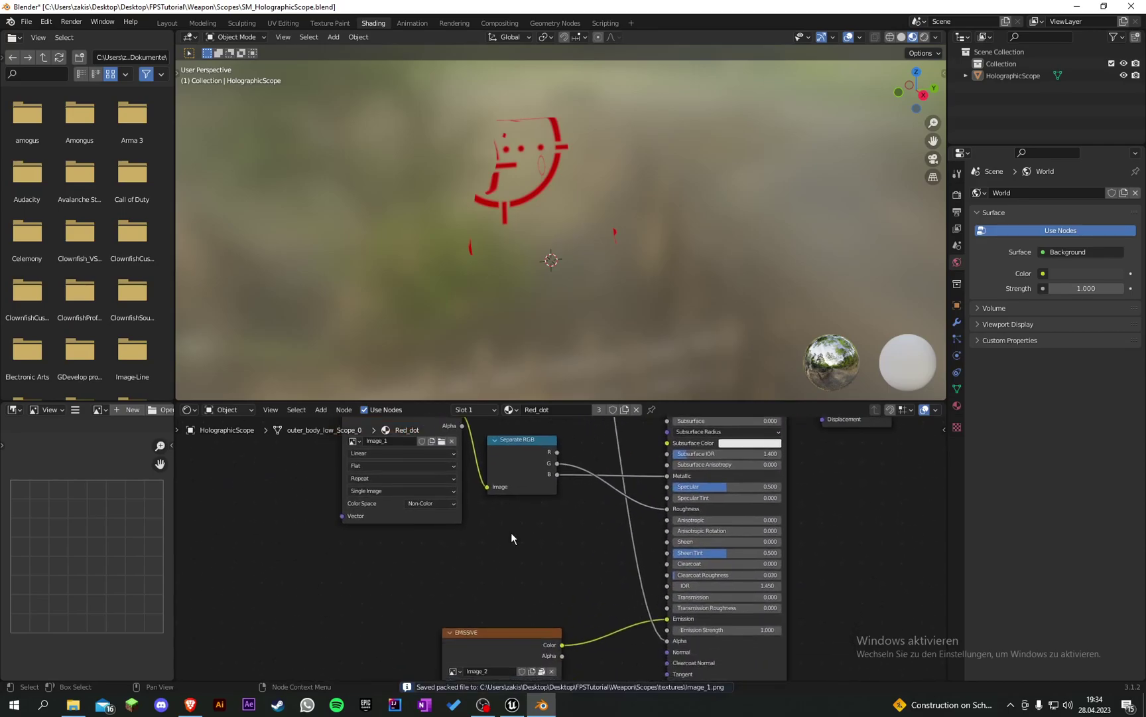
pyautogui.moveTo(518, 667); pyautogui.dragTo(562, 522, button='middle')
pyautogui.click(587, 525)
pyautogui.click(587, 531)
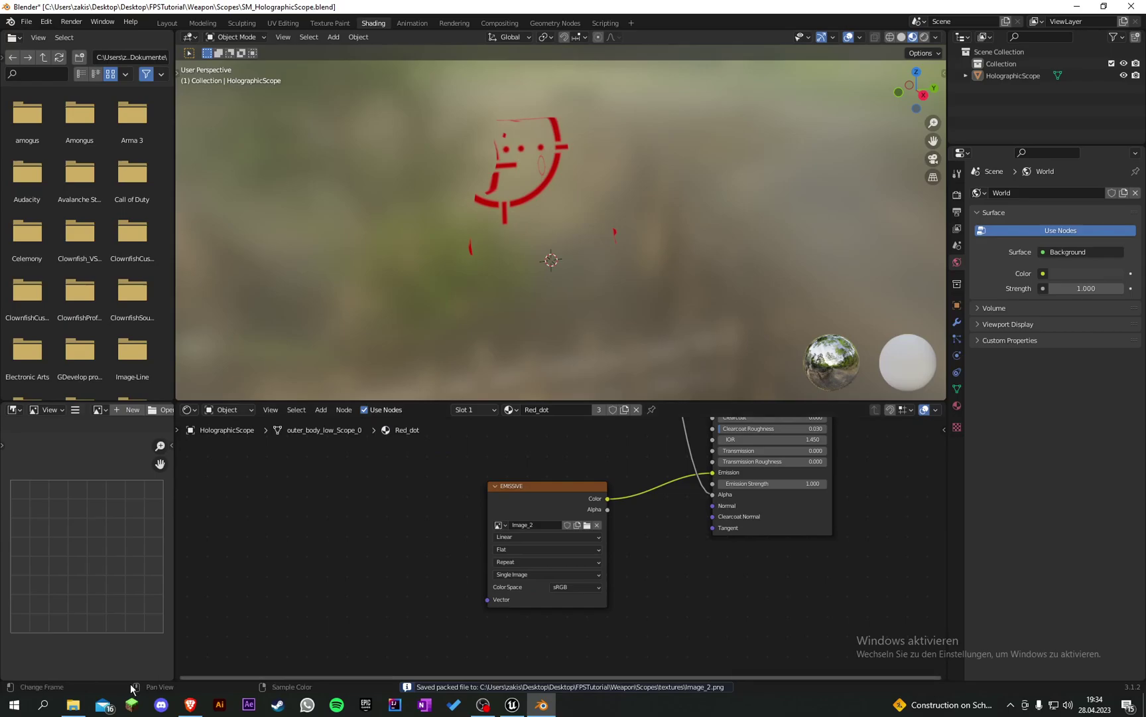
# - Switch to the exported textures folder in File Explorer and rename Image_0.png as T_HolographicScope_.png
pyautogui.click(73, 705)
pyautogui.doubleClick(297, 94)
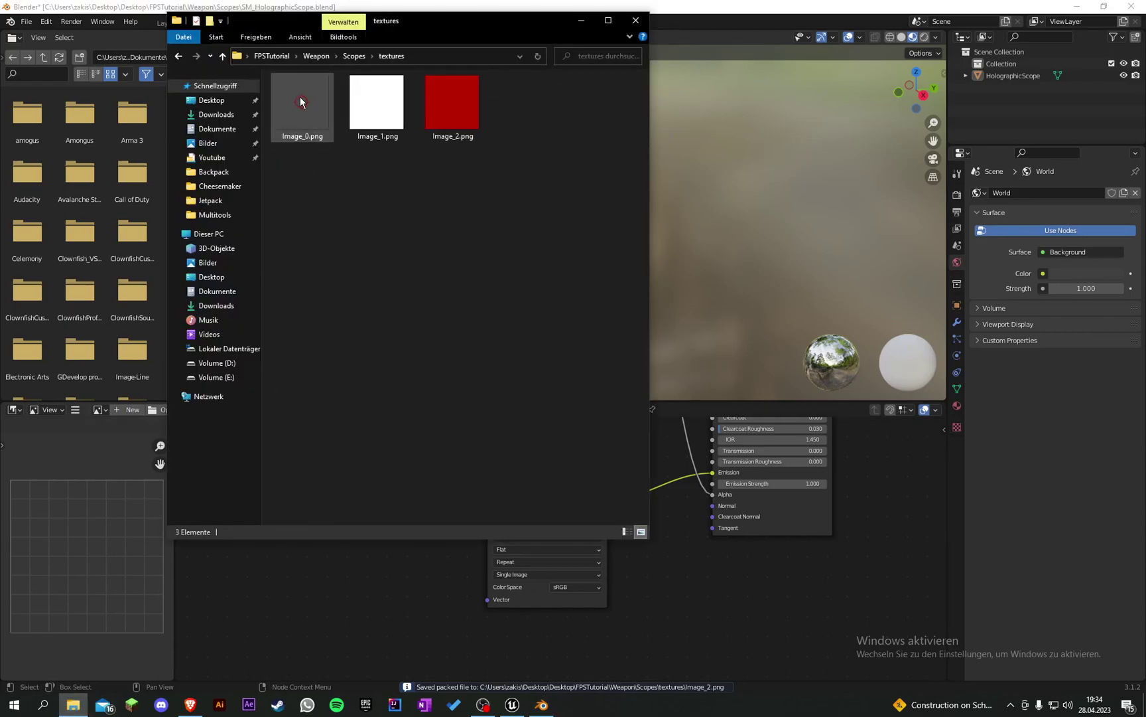
pyautogui.rightClick(300, 97)
pyautogui.click(357, 488)
pyautogui.write('T_')
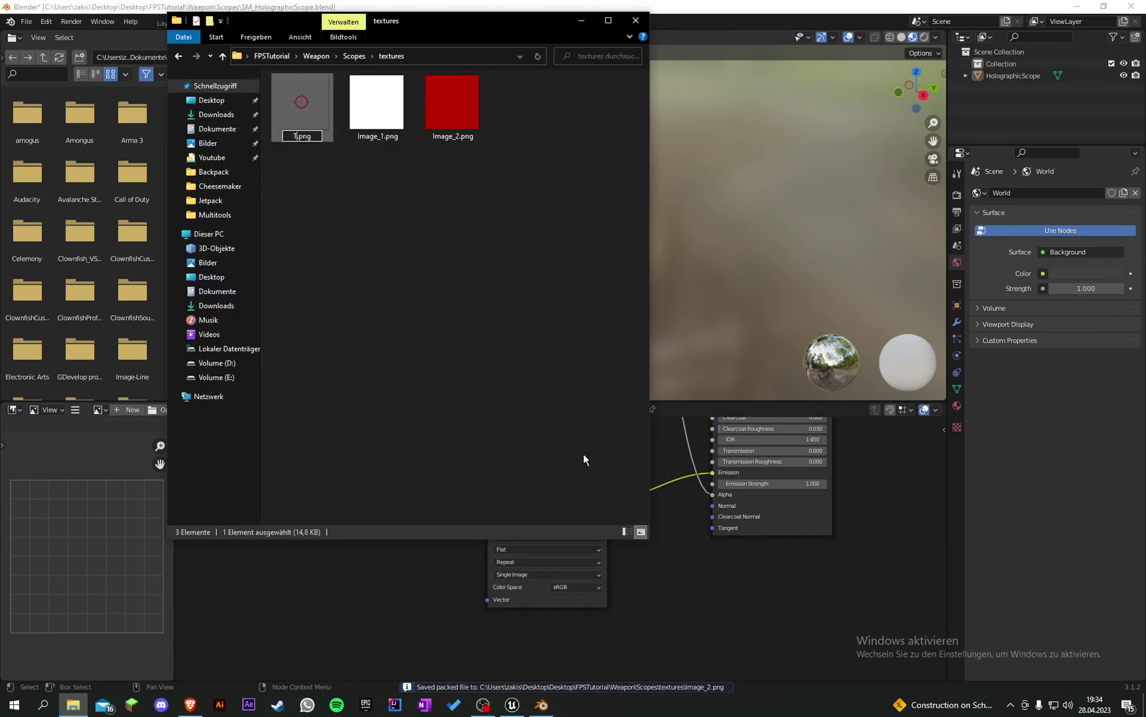
pyautogui.write('HolographicScope')
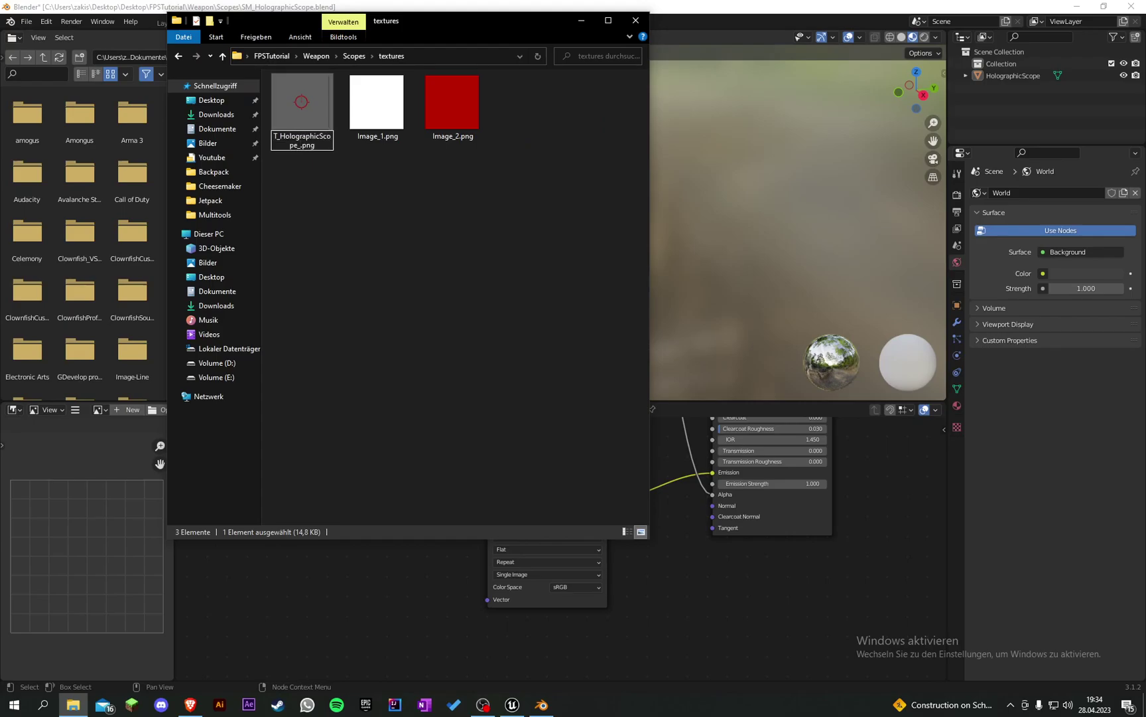
pyautogui.write('_')
pyautogui.press('Return')
pyautogui.moveTo(524, 38); pyautogui.dragTo(524, 136)
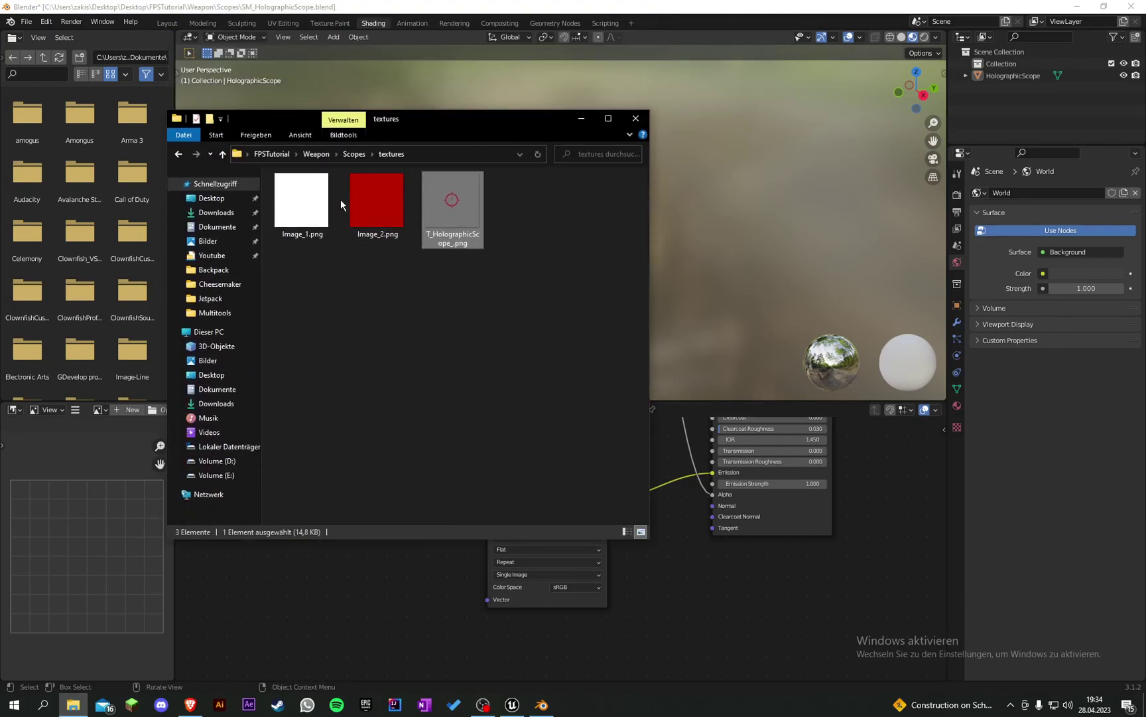
# - Extend the red dot base texture's file name to T_HolographicScope_RedDot_Base.png
pyautogui.rightClick(469, 197)
pyautogui.click(519, 583)
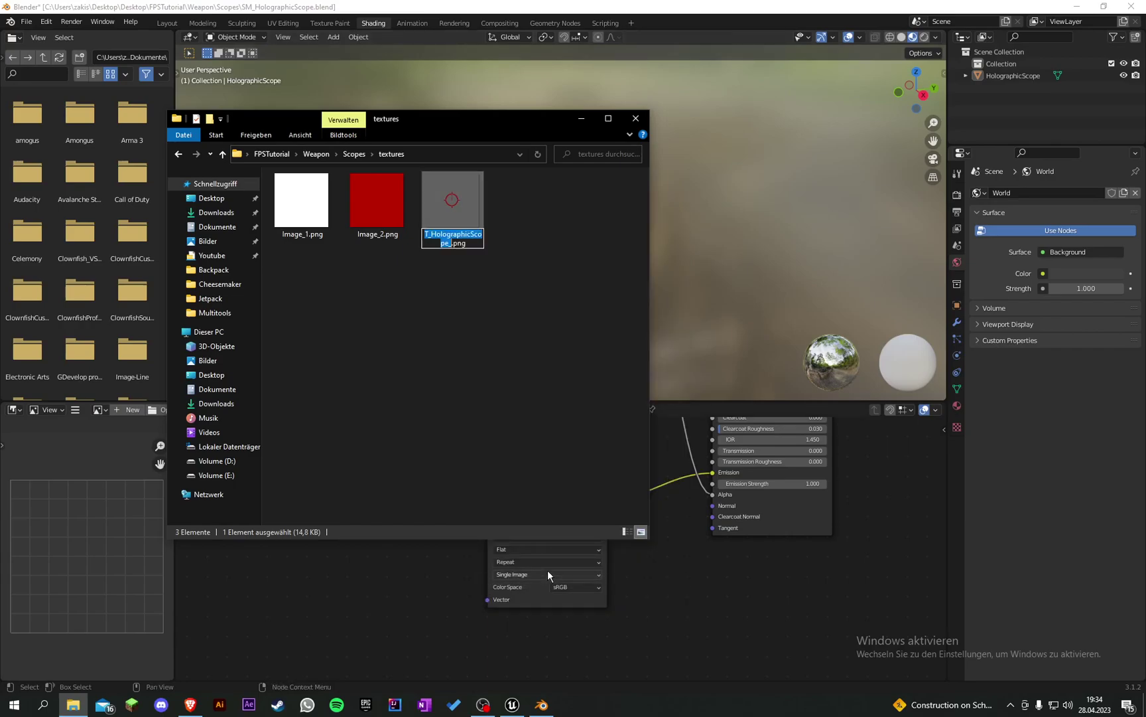
pyautogui.press('Right')
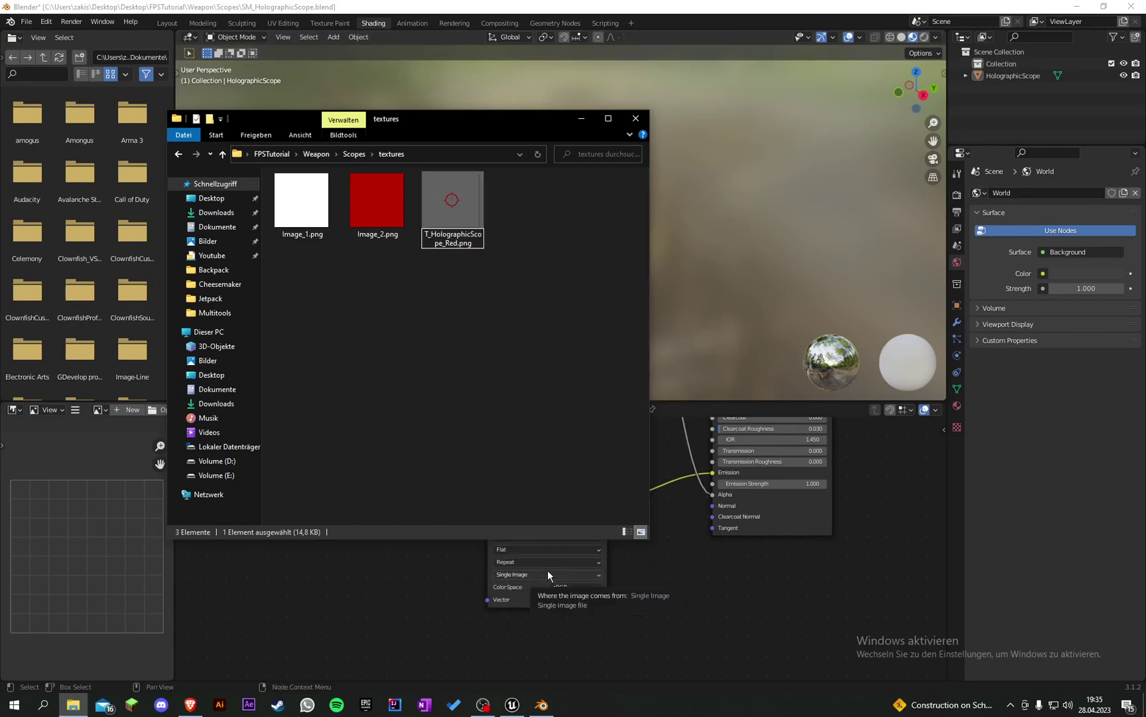
pyautogui.write('RedDot_Base')
pyautogui.press('Return')
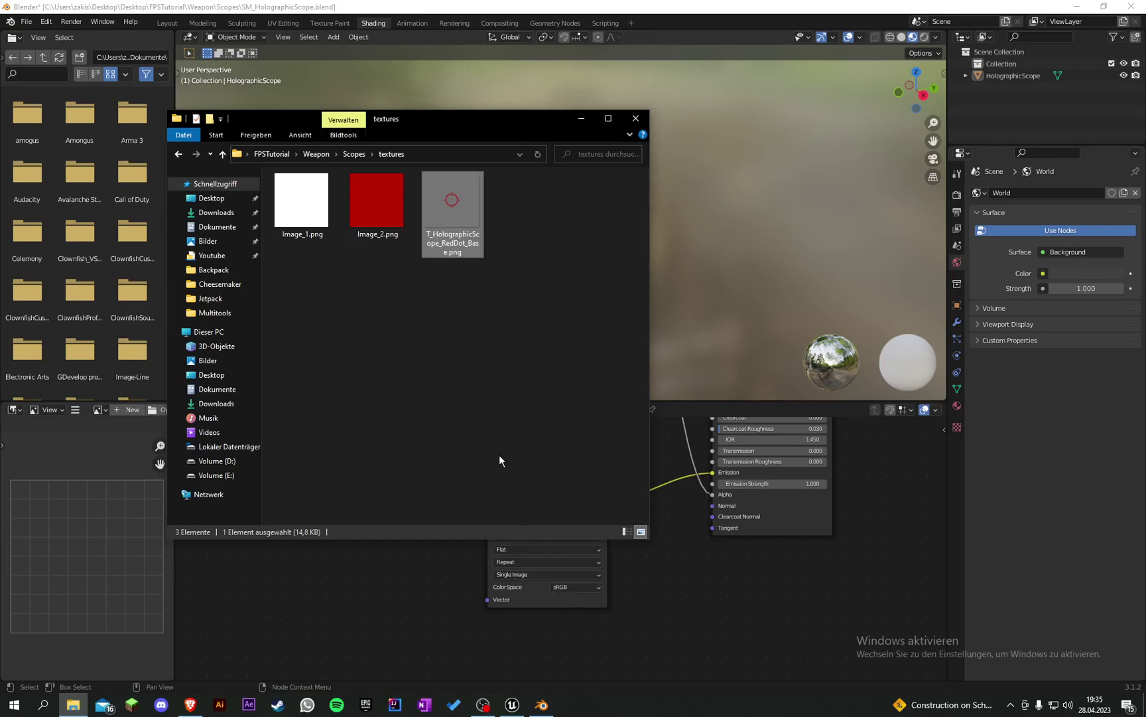
pyautogui.click(473, 300)
pyautogui.moveTo(440, 131); pyautogui.dragTo(299, 67)
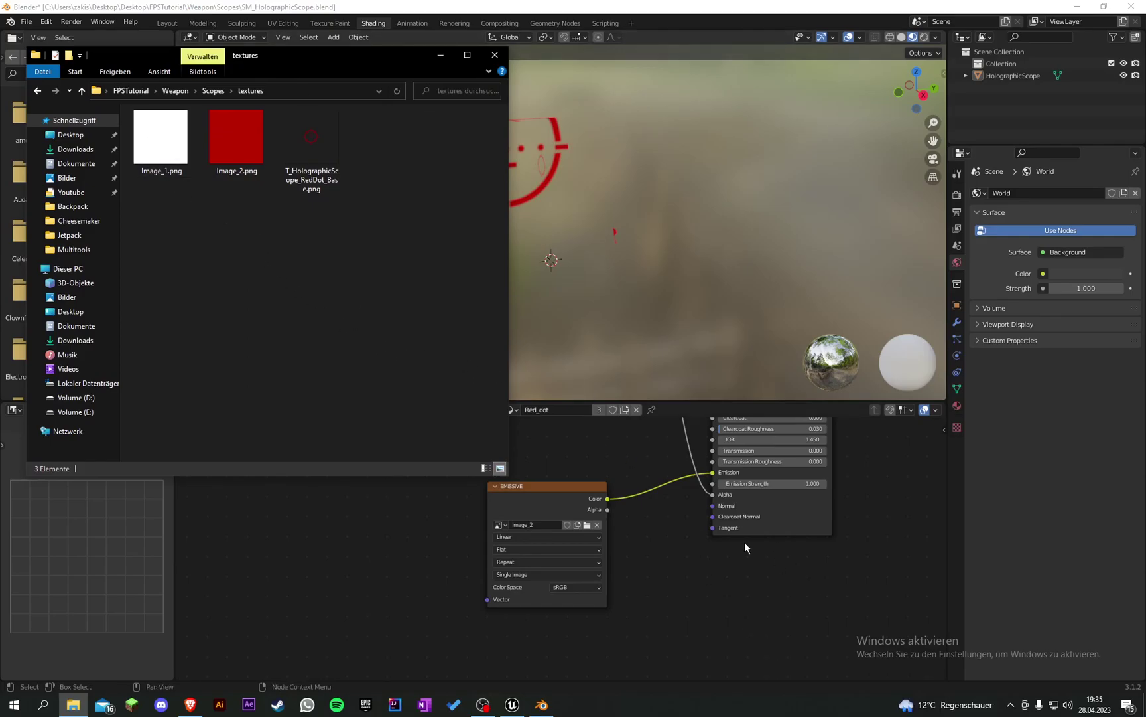
# - Copy the T_HolographicScope_RedDot part of the base texture's file name without renaming the file
pyautogui.rightClick(155, 144)
pyautogui.click(319, 154)
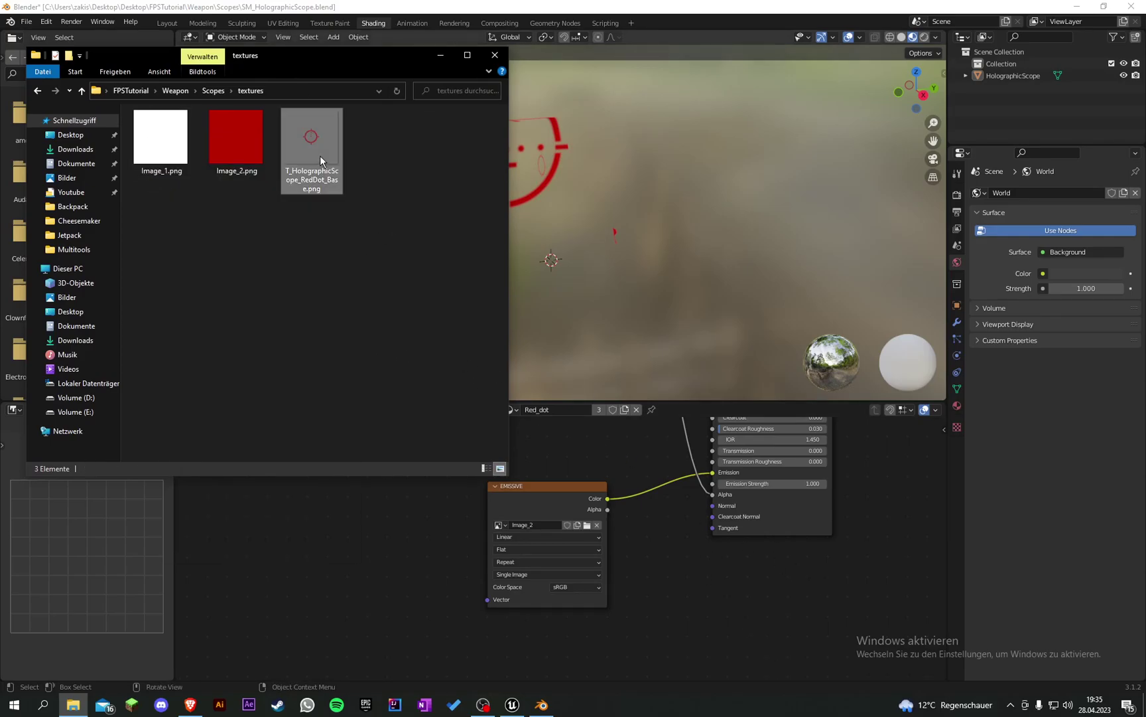
pyautogui.rightClick(319, 157)
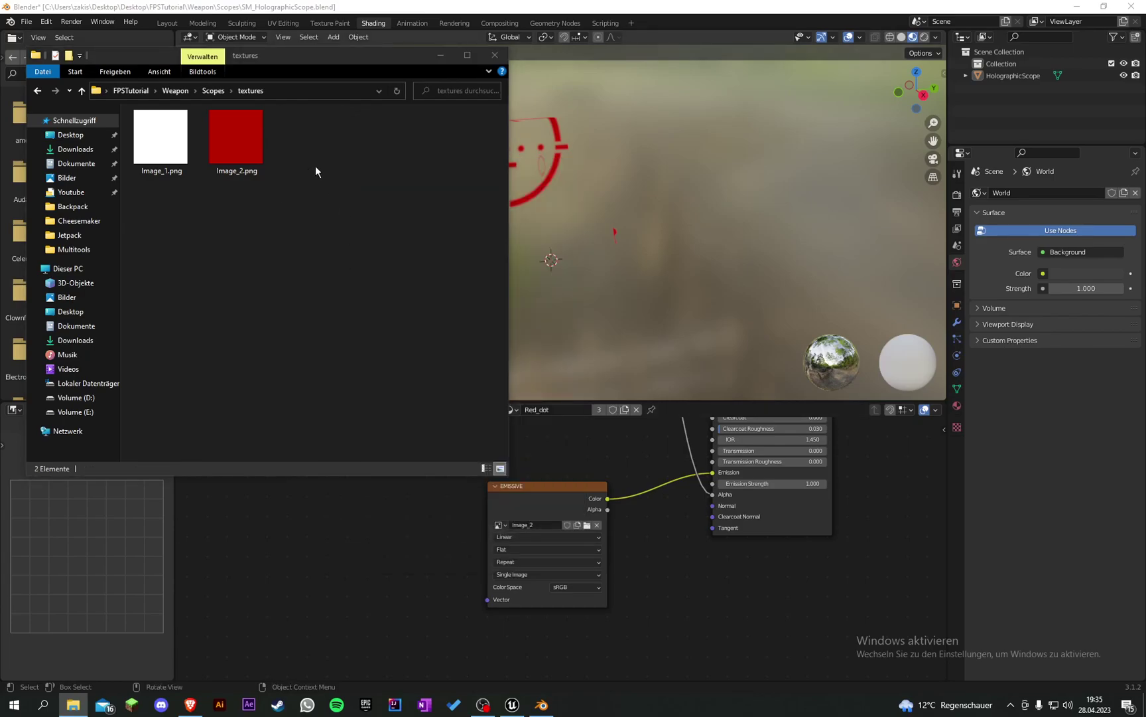
pyautogui.rightClick(314, 166)
pyautogui.click(372, 556)
pyautogui.hotkey('ctrl', 'c')
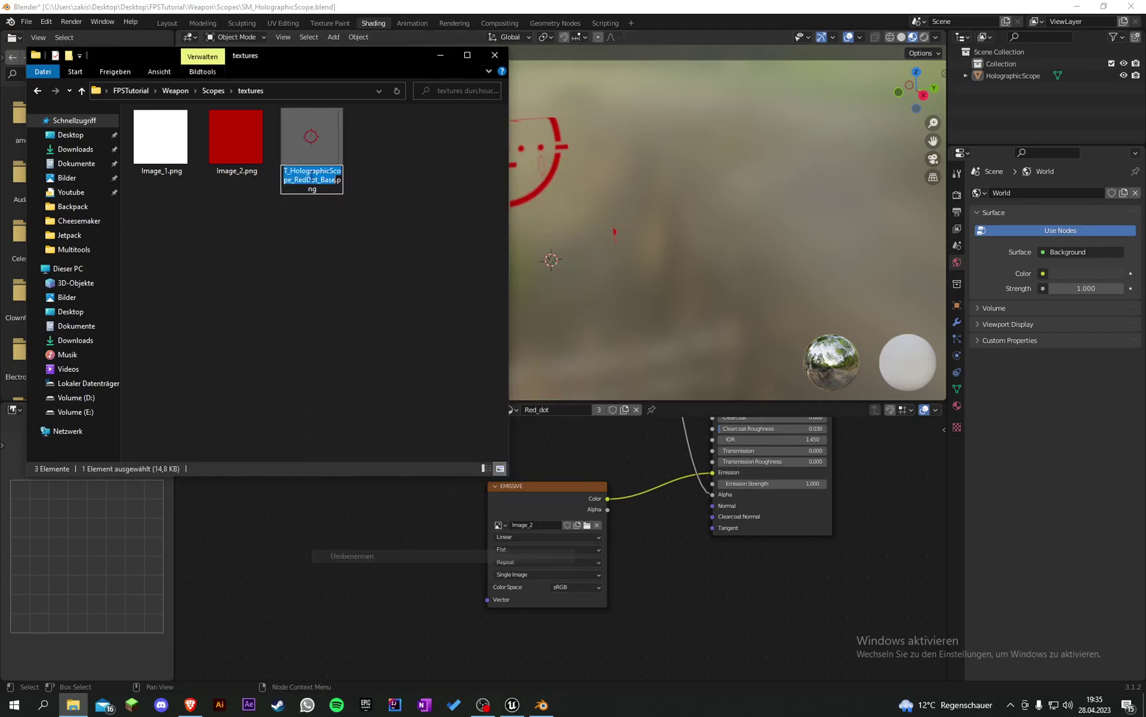
pyautogui.moveTo(285, 171); pyautogui.dragTo(341, 171)
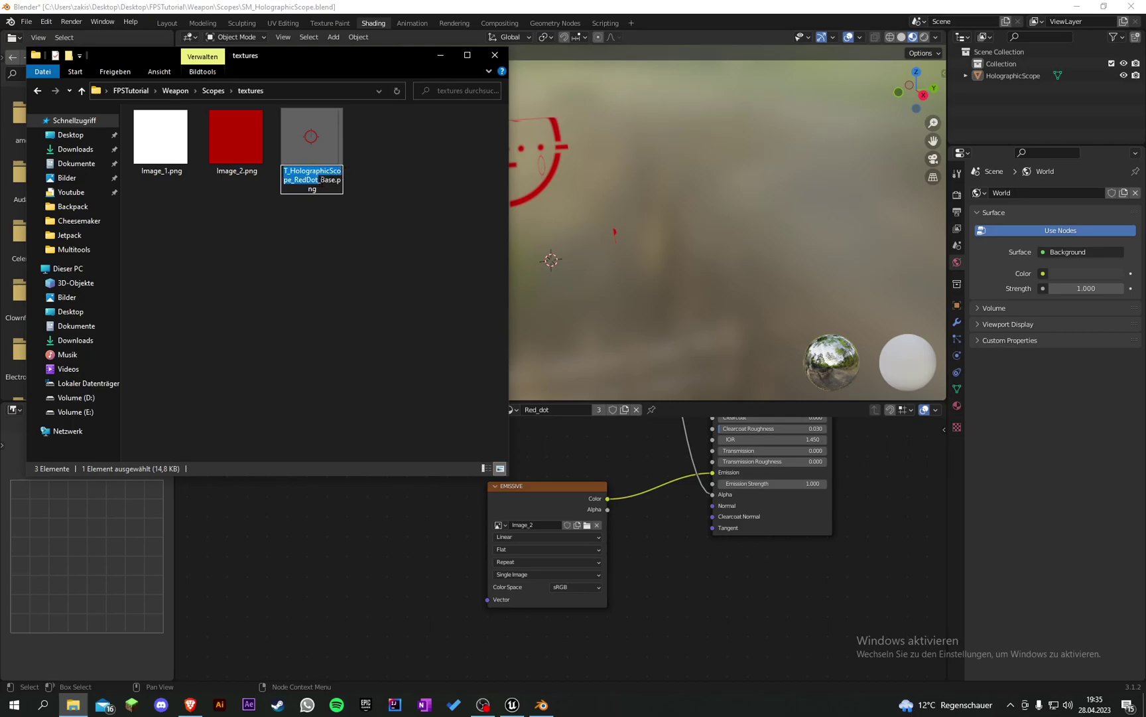
pyautogui.click(245, 187)
# - Rename Image_1.png as T_HolographicScope_RedDot_MetallicRoughness.png, reusing the copied name prefix
pyautogui.rightClick(187, 151)
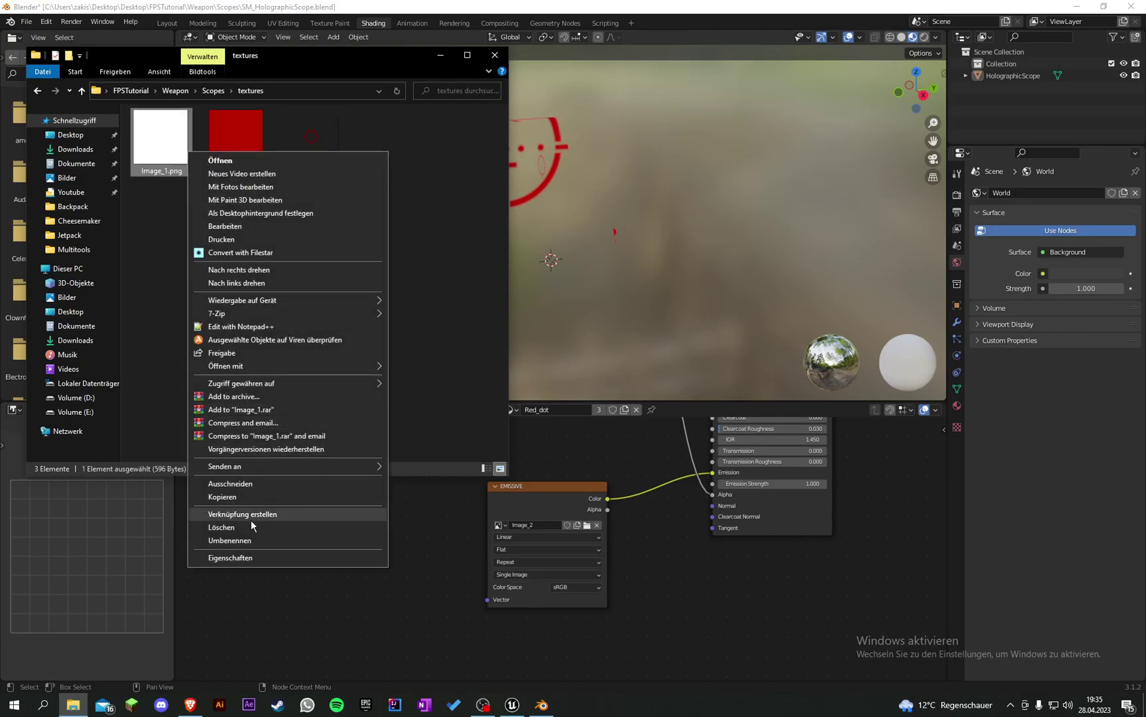
pyautogui.click(253, 540)
pyautogui.hotkey('ctrl', 'v')
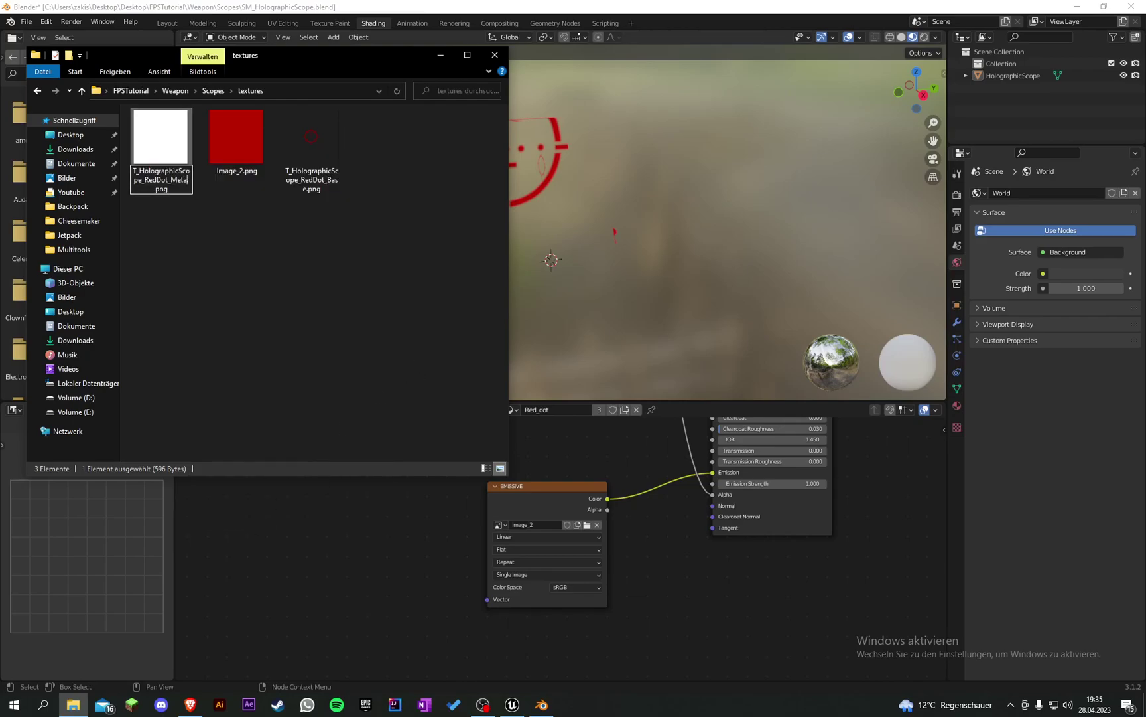
pyautogui.write('MetallicRoughness')
pyautogui.press('Return')
# - Rename Image_2.png as T_HolographicScope_RedDot_Emisse.png, reusing the copied name prefix
pyautogui.click(176, 141)
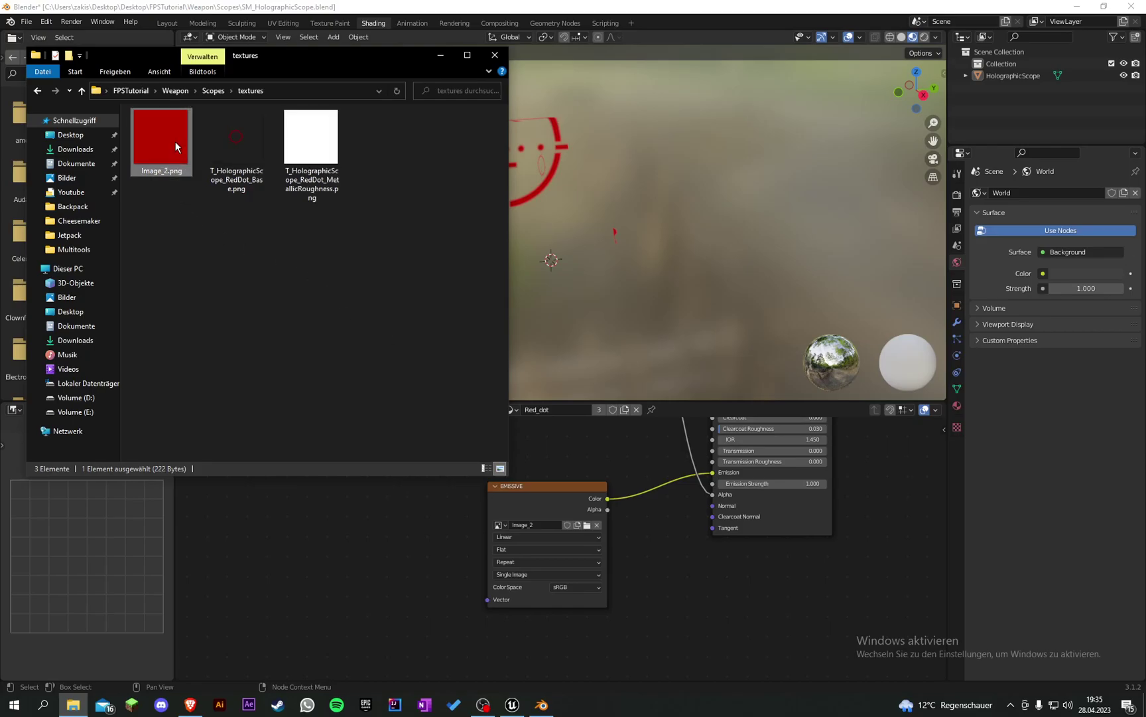
pyautogui.rightClick(176, 141)
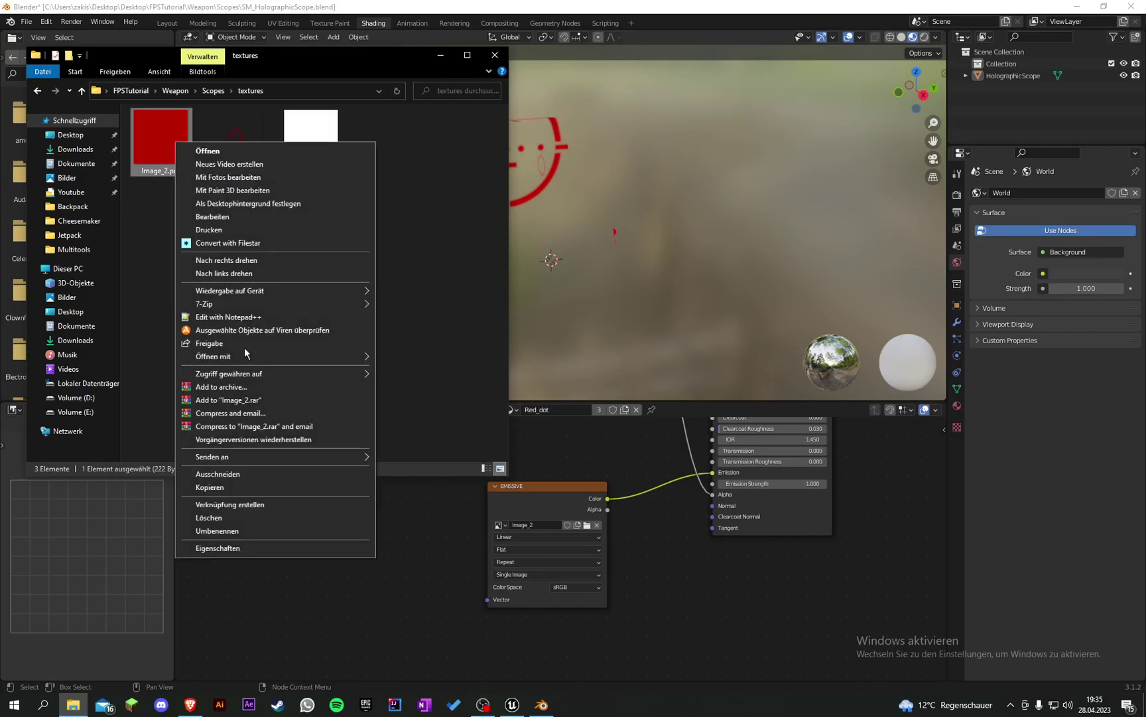
pyautogui.click(238, 530)
pyautogui.hotkey('ctrl', 'v')
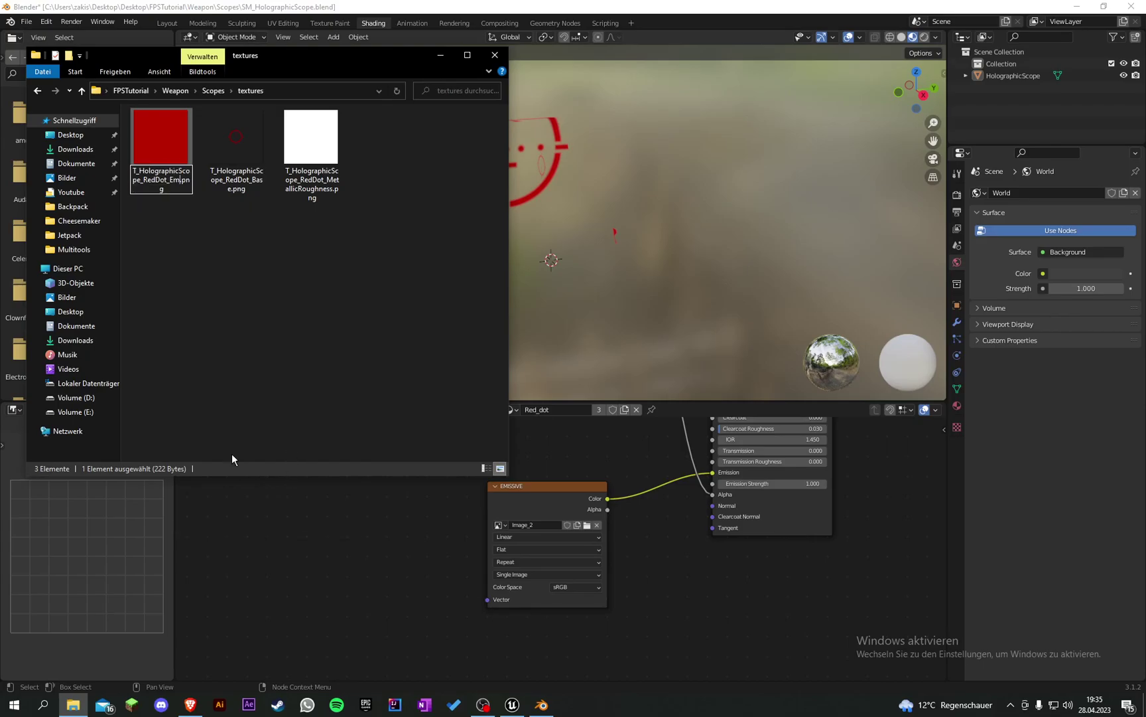
pyautogui.write('Emisse')
pyautogui.press('Return')
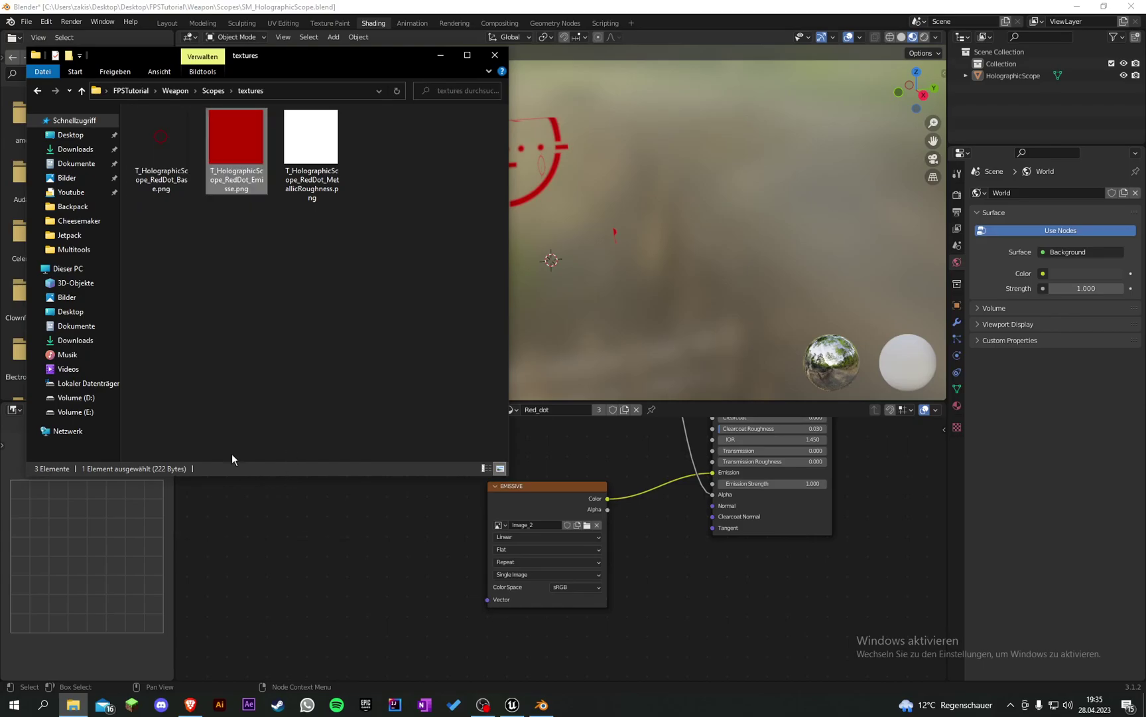
# - Back in Blender, assign the Scope material to the first slot and unpack its Image_3 texture into the textures folder
pyautogui.click(398, 531)
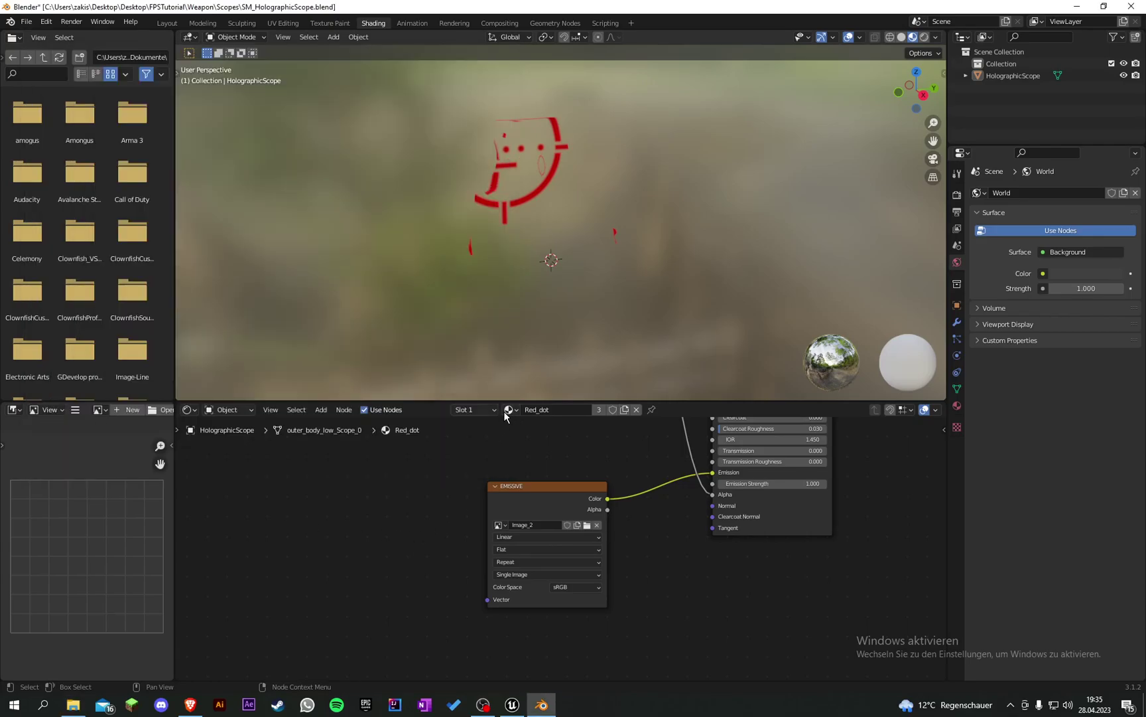
pyautogui.click(507, 410)
pyautogui.click(523, 451)
pyautogui.moveTo(552, 442); pyautogui.dragTo(540, 587, button='middle')
pyautogui.moveTo(513, 435); pyautogui.dragTo(494, 609, button='middle')
pyautogui.click(491, 472)
pyautogui.click(491, 472)
# - Unpack the Scope material's Image_4 and Image_5 textures as PNG files into the textures folder
pyautogui.moveTo(386, 641); pyautogui.dragTo(554, 448, button='middle')
pyautogui.click(456, 503)
pyautogui.click(456, 503)
pyautogui.keyDown('shift'); pyautogui.scroll(-9, 538, 575); pyautogui.keyUp('shift')
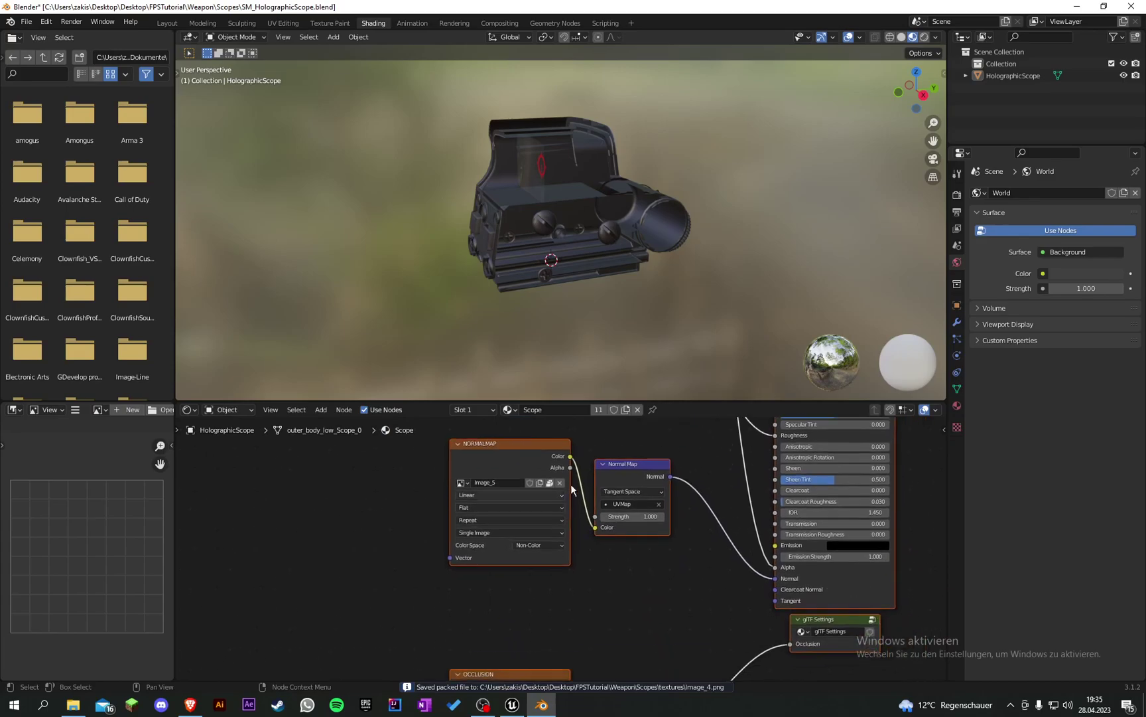
pyautogui.click(553, 485)
pyautogui.click(551, 486)
pyautogui.keyDown('shift'); pyautogui.scroll(-6, 550, 443); pyautogui.keyUp('shift')
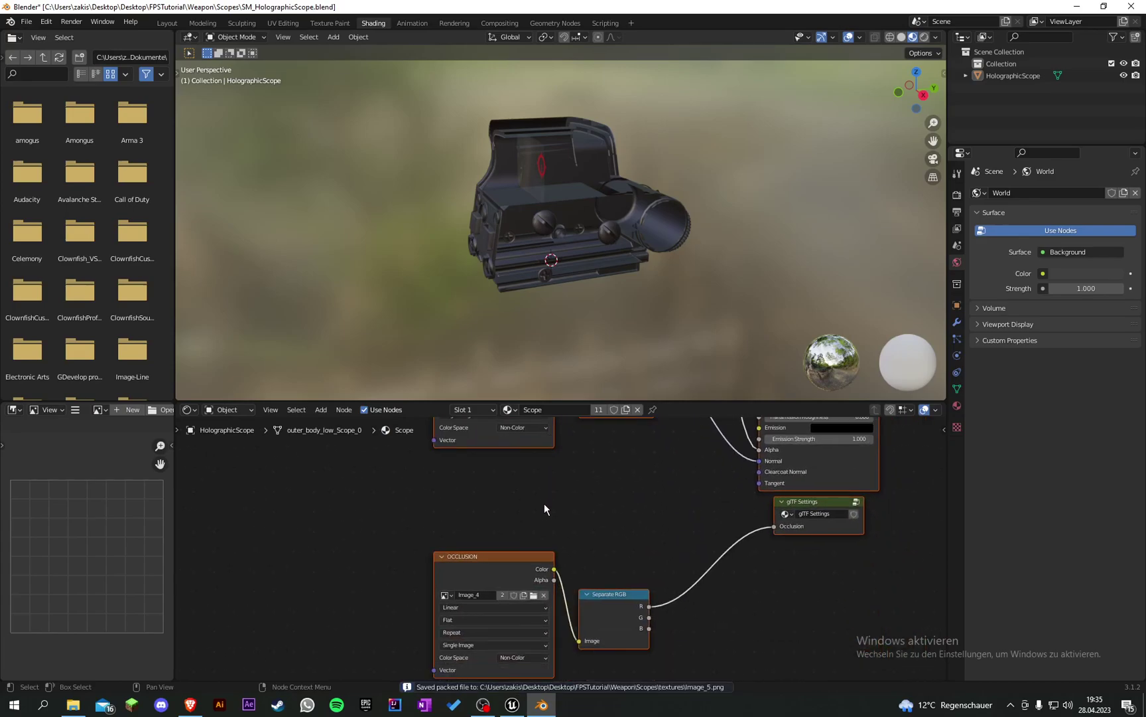
pyautogui.keyDown('shift'); pyautogui.scroll(-2, 545, 499); pyautogui.keyUp('shift')
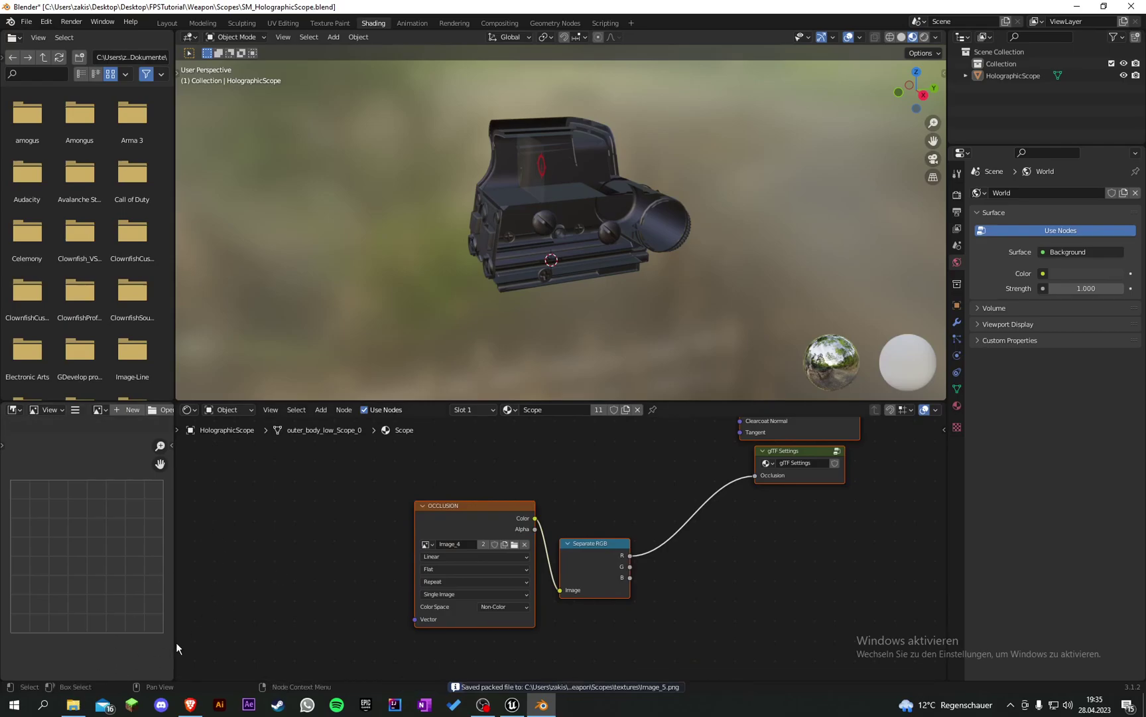
# - Switch to File Explorer, rename Image_3.png as T_HolographicScope_Base.png and copy its T_HolographicScope name prefix
pyautogui.click(73, 705)
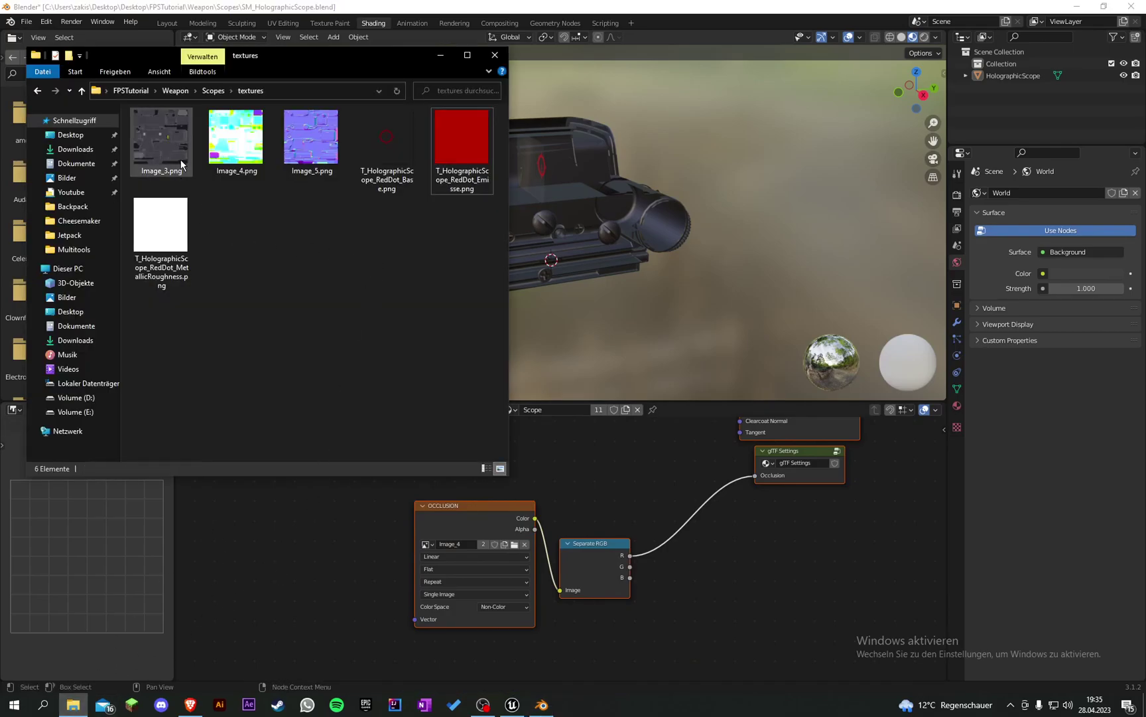
pyautogui.rightClick(181, 164)
pyautogui.click(256, 546)
pyautogui.hotkey('ctrl', 'v')
pyautogui.press('BackSpace')
pyautogui.press('BackSpace')
pyautogui.press('BackSpace')
pyautogui.press('BackSpace')
pyautogui.press('BackSpace')
pyautogui.press('BackSpace')
pyautogui.press('BackSpace')
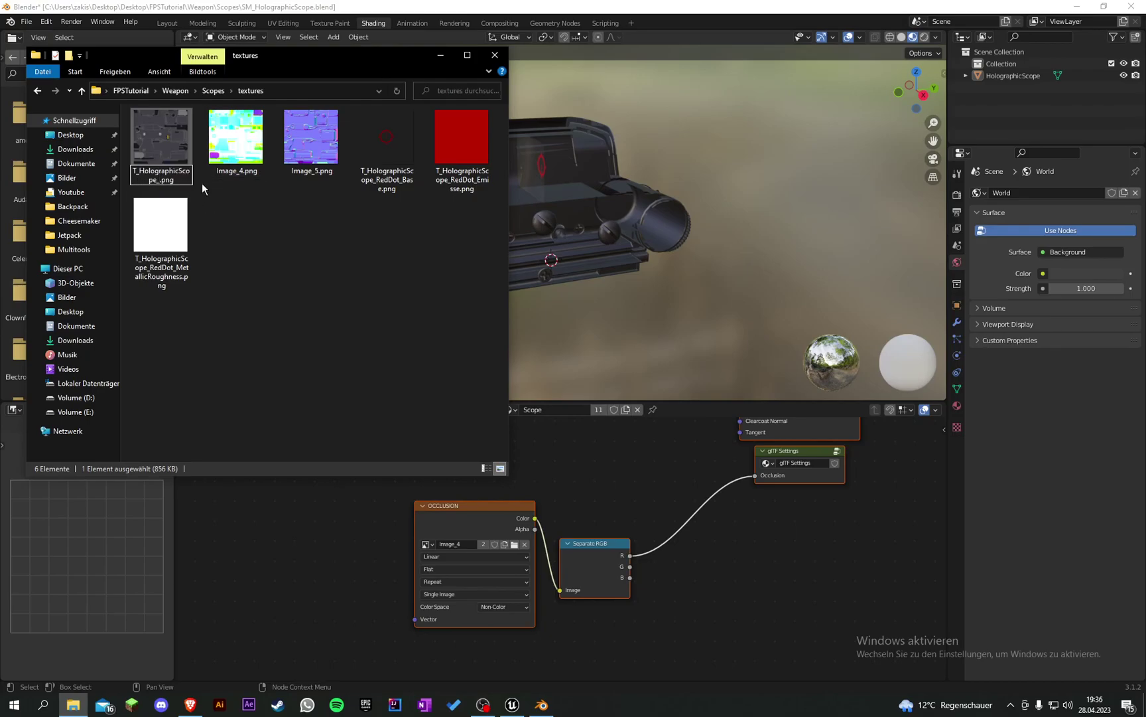
pyautogui.write('Base')
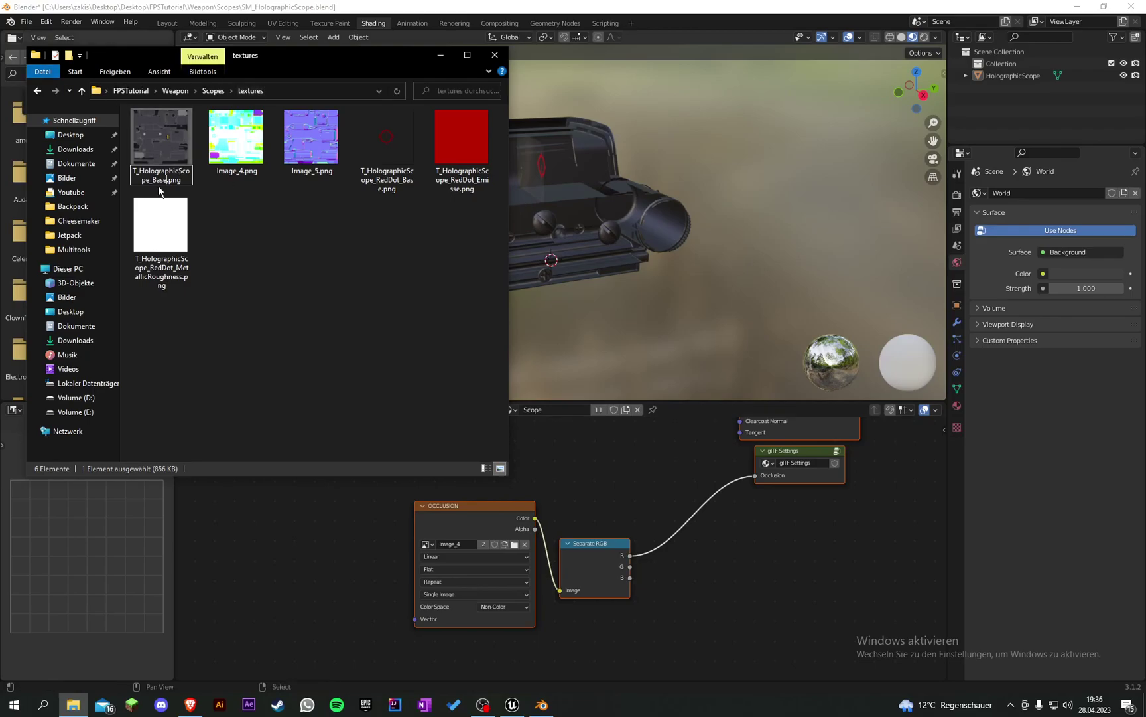
pyautogui.hotkey('ctrl', 'c')
pyautogui.press('Return')
# - Rename Image_4.png as T_HolographicScope_MetallicRoughness.png, reusing the copied name prefix
pyautogui.rightClick(164, 147)
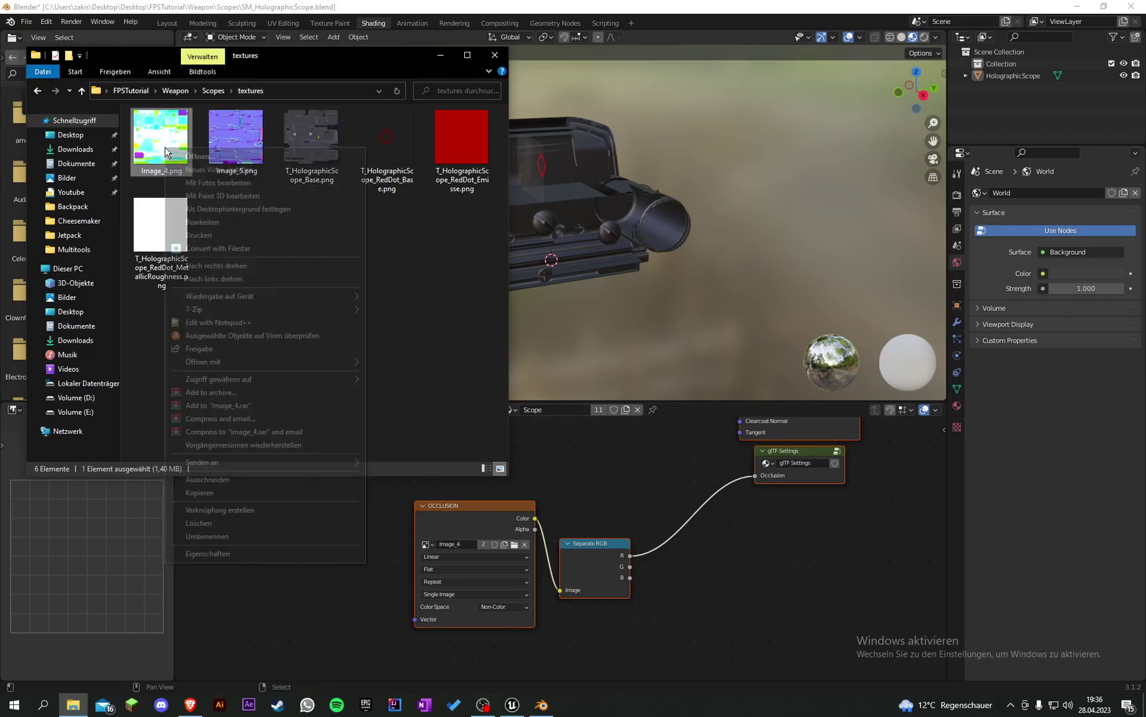
pyautogui.click(302, 536)
pyautogui.hotkey('ctrl', 'v')
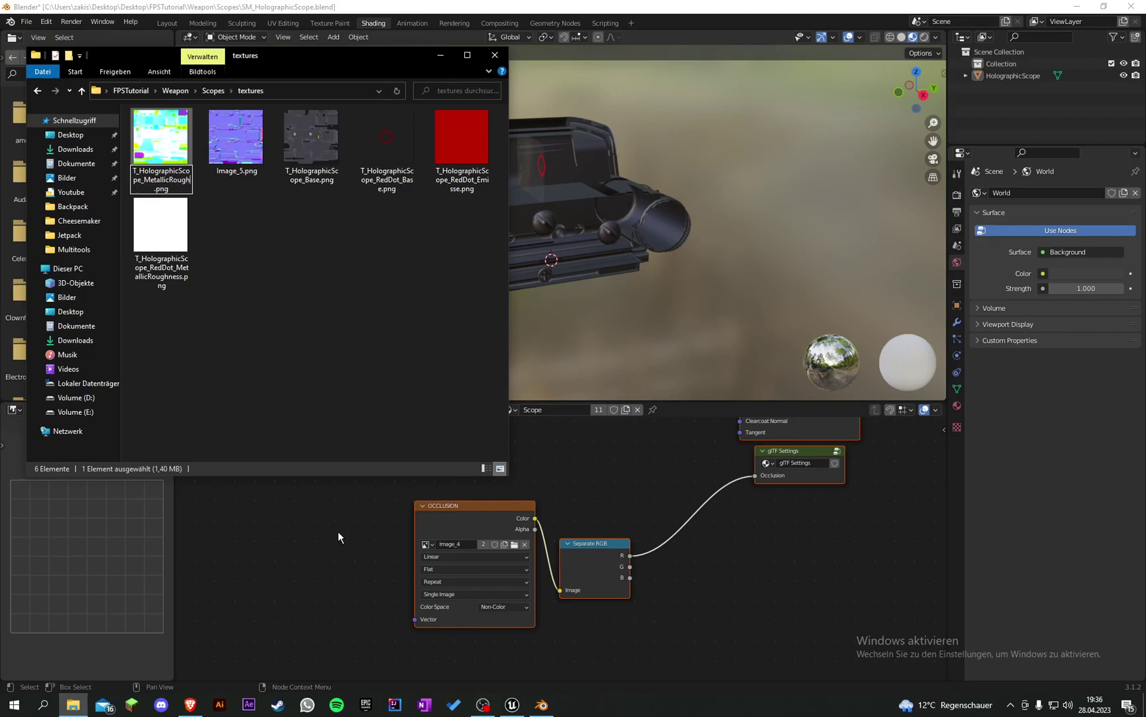
pyautogui.press('Return')
# - Rename Image_5.png as T_HolographicScope_Normal.png, reusing the copied name prefix
pyautogui.click(172, 174)
pyautogui.rightClick(171, 174)
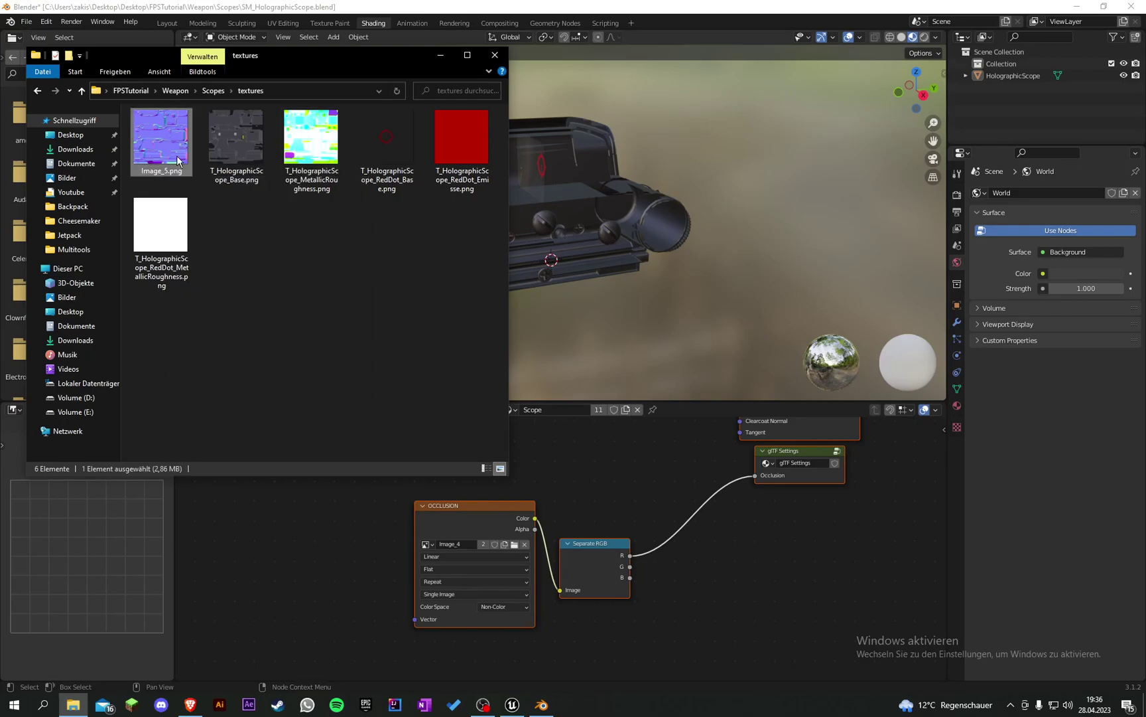
pyautogui.click(221, 544)
pyautogui.hotkey('ctrl', 'v')
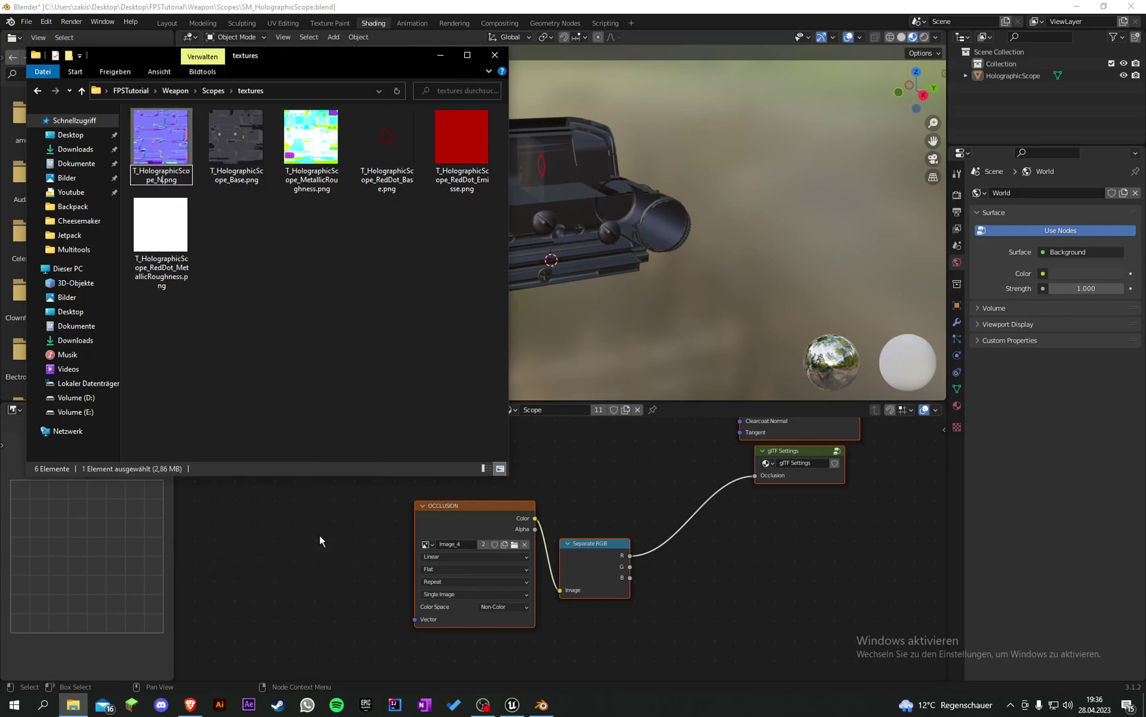
pyautogui.press('Return')
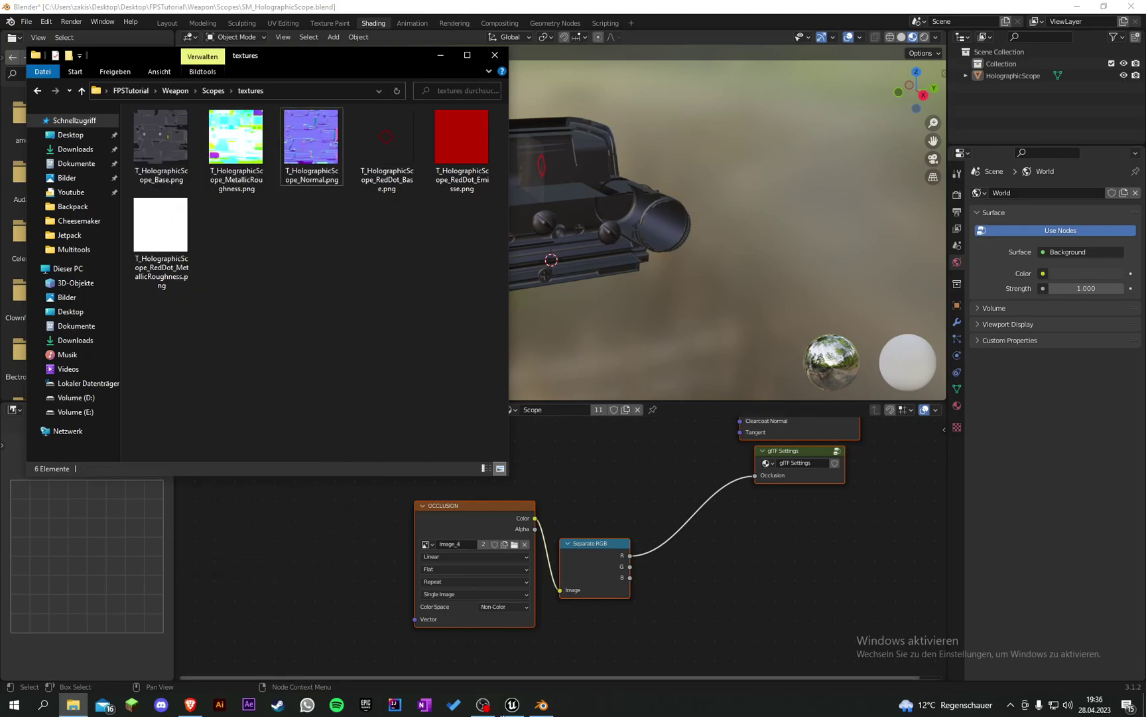
# - Switch to Unreal Editor, create a folder named Texturs inside the HolographicScope content folder and open it
pyautogui.click(499, 708)
pyautogui.click(335, 25)
pyautogui.rightClick(443, 589)
pyautogui.click(463, 236)
pyautogui.press('BackSpace')
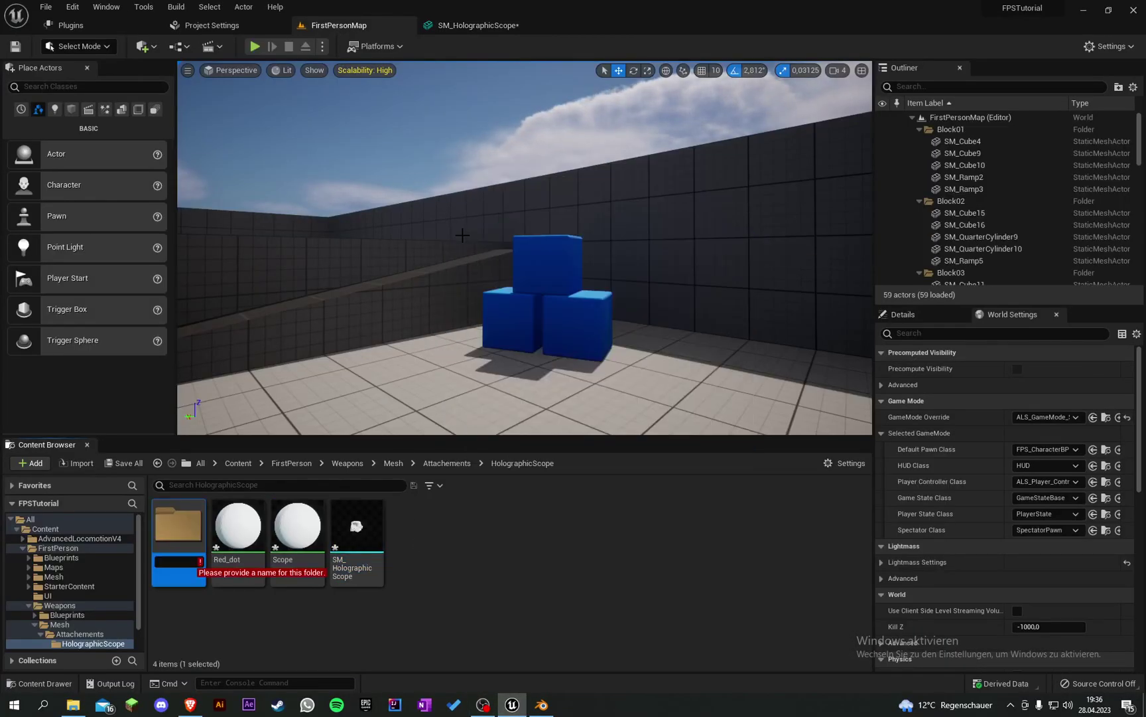
pyautogui.doubleClick(178, 531)
# - Import all six renamed scope textures from File Explorer into the Texturs folder and accept the normal map setting
pyautogui.click(72, 705)
pyautogui.moveTo(492, 280); pyautogui.dragTo(579, 581)
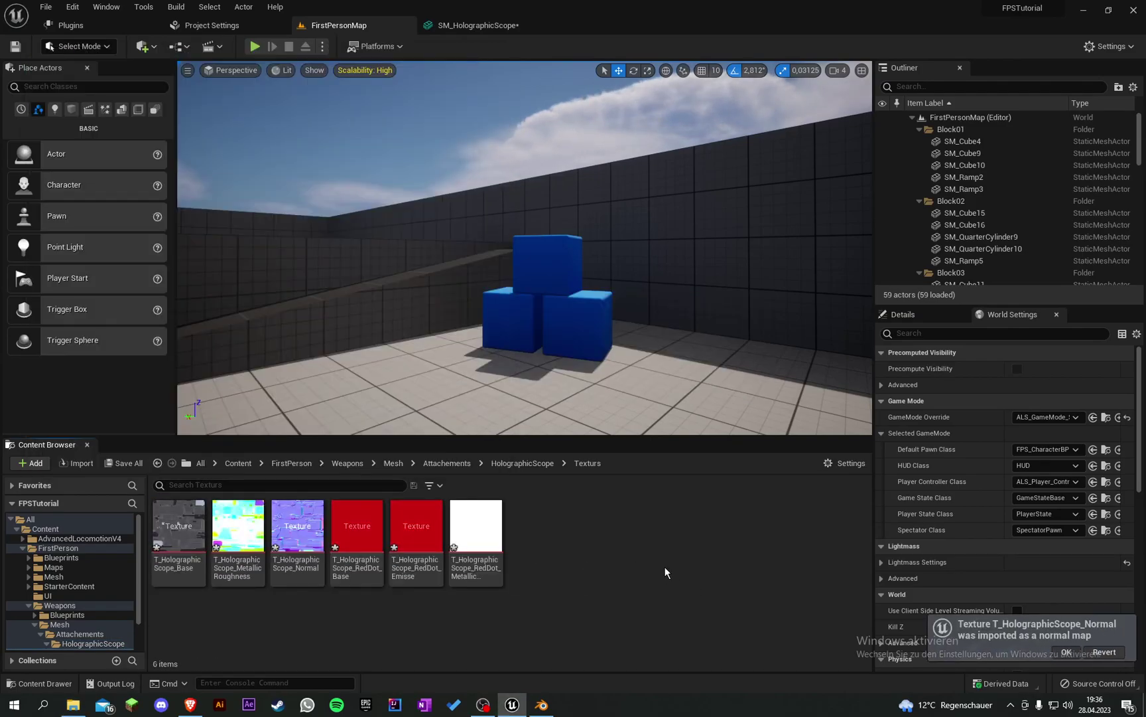
pyautogui.click(1062, 651)
# - Open the Scope material from the HolographicScope folder and delete its Param color node
pyautogui.click(528, 461)
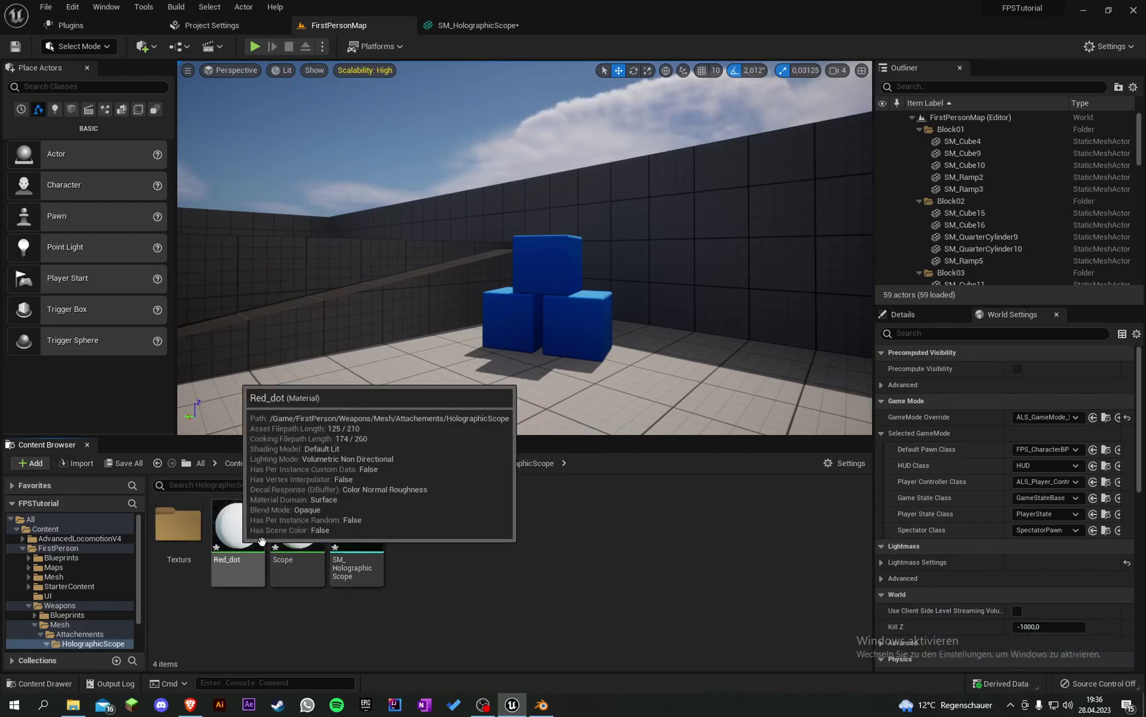
pyautogui.doubleClick(298, 527)
pyautogui.click(583, 199)
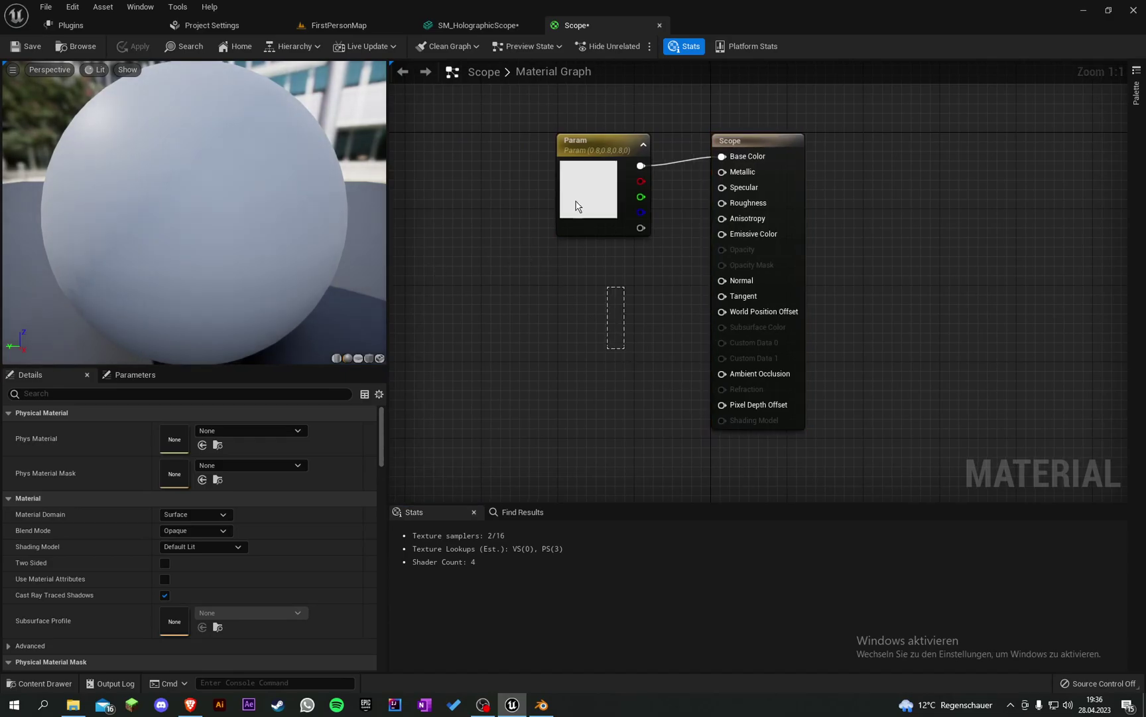
# - Add the T_HolographicScope Base, MetallicRoughness and Normal textures from the Texturs folder to the Scope material graph and spread the nodes apart
pyautogui.click(339, 25)
pyautogui.doubleClick(183, 535)
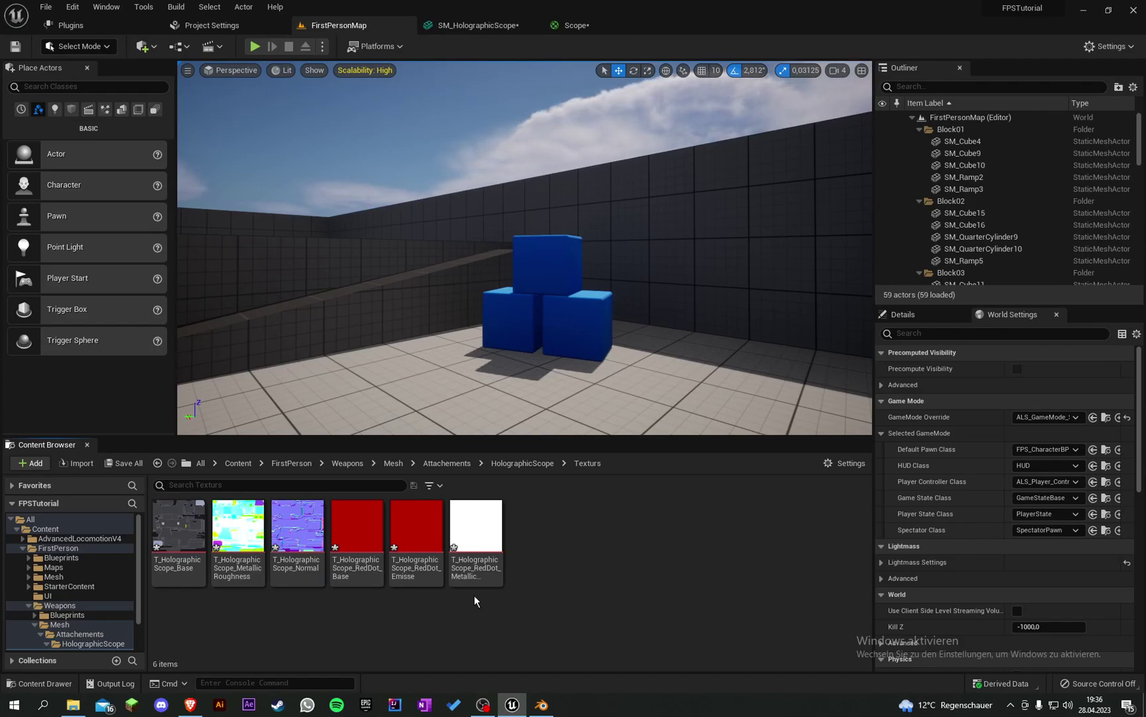
pyautogui.click(297, 527)
pyautogui.keyDown('shift'); pyautogui.click(202, 550); pyautogui.keyUp('shift')
pyautogui.moveTo(203, 551); pyautogui.dragTo(564, 94)
pyautogui.moveTo(683, 133); pyautogui.dragTo(560, 270, button='right')
pyautogui.moveTo(470, 305); pyautogui.dragTo(497, 200)
pyautogui.moveTo(499, 244); pyautogui.dragTo(575, 119, button='right')
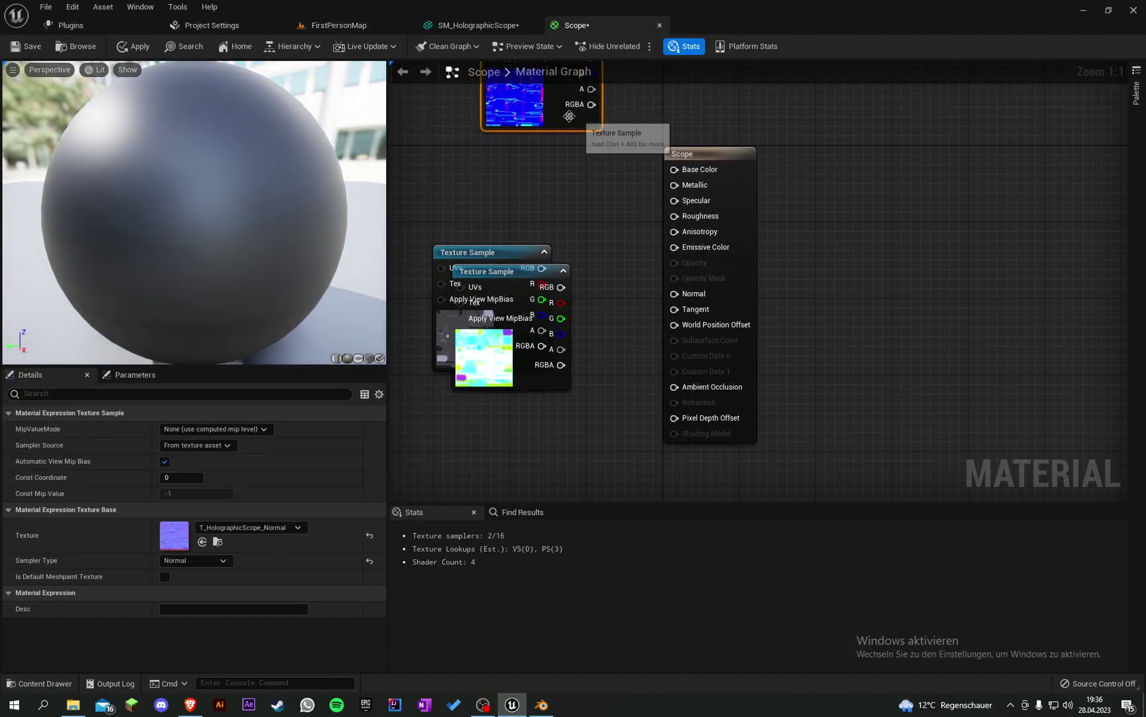
# - Connect the normal texture's RGB to Normal, and the metallic-roughness texture's blue channel to Metallic and green channel to Roughness
pyautogui.moveTo(555, 118); pyautogui.dragTo(532, 470)
pyautogui.moveTo(547, 409); pyautogui.dragTo(674, 276)
pyautogui.moveTo(498, 236); pyautogui.dragTo(491, 81)
pyautogui.click(522, 336)
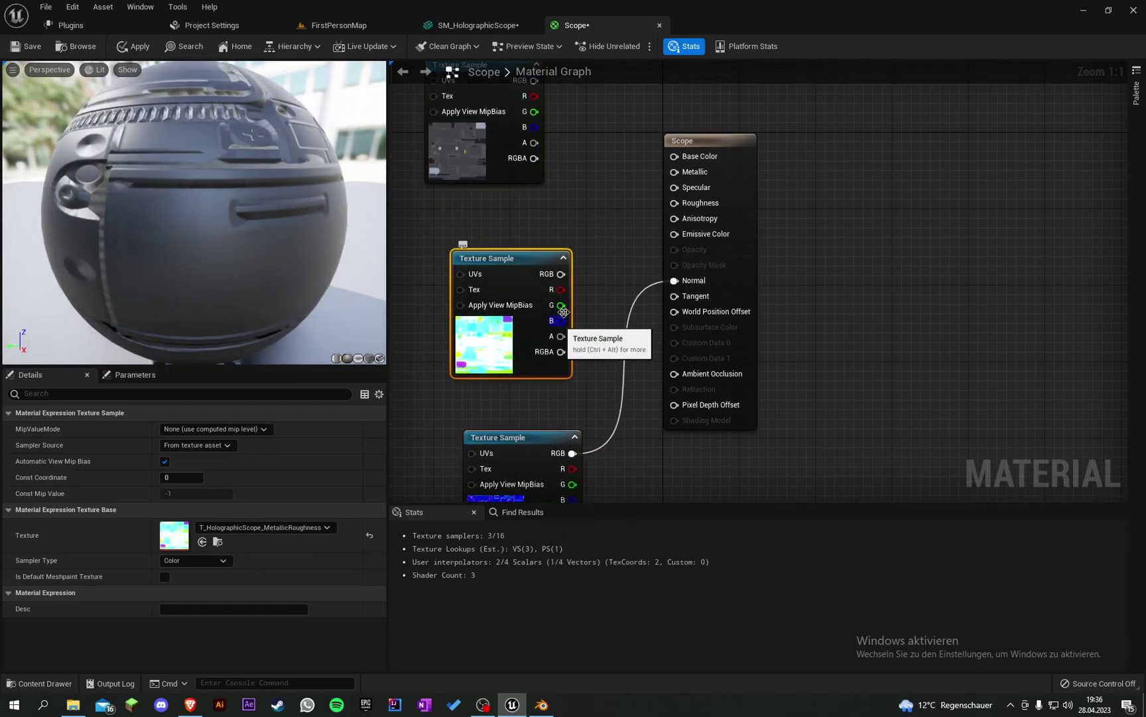
pyautogui.moveTo(556, 322); pyautogui.dragTo(675, 172)
pyautogui.moveTo(555, 309); pyautogui.dragTo(674, 202)
# - Connect the base texture's RGB to Base Color, save the Scope material and check it on the SM_HolographicScope mesh
pyautogui.moveTo(559, 120); pyautogui.dragTo(525, 205, button='right')
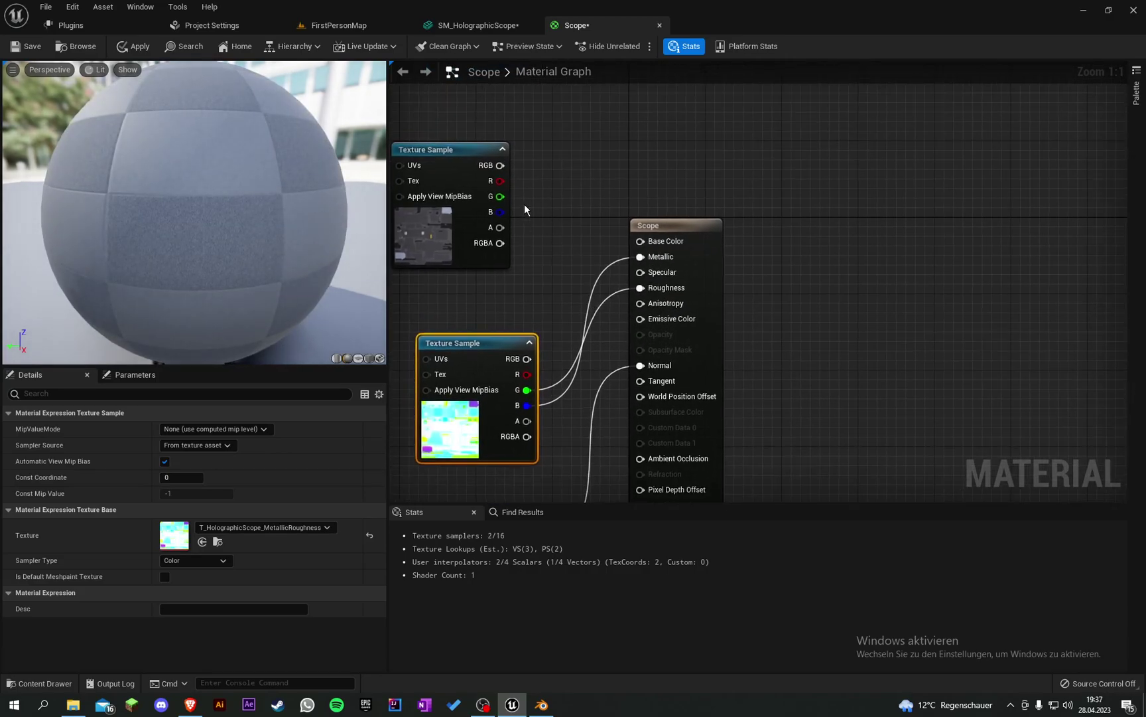
pyautogui.moveTo(501, 165); pyautogui.dragTo(650, 241)
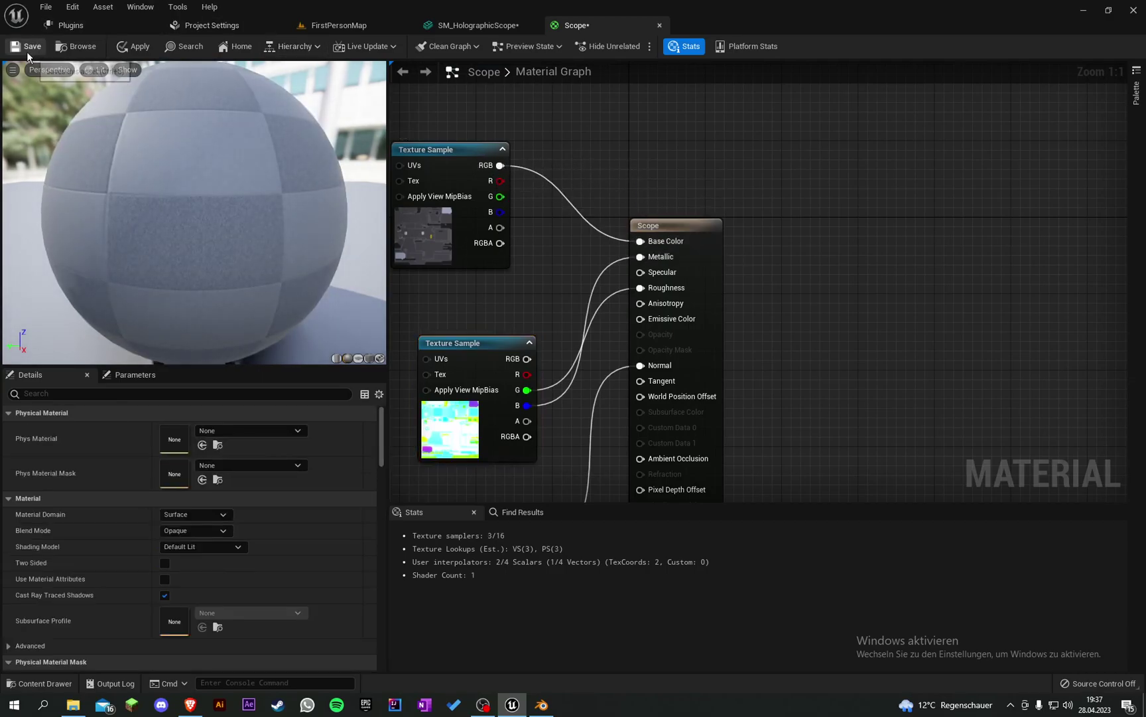
pyautogui.click(26, 51)
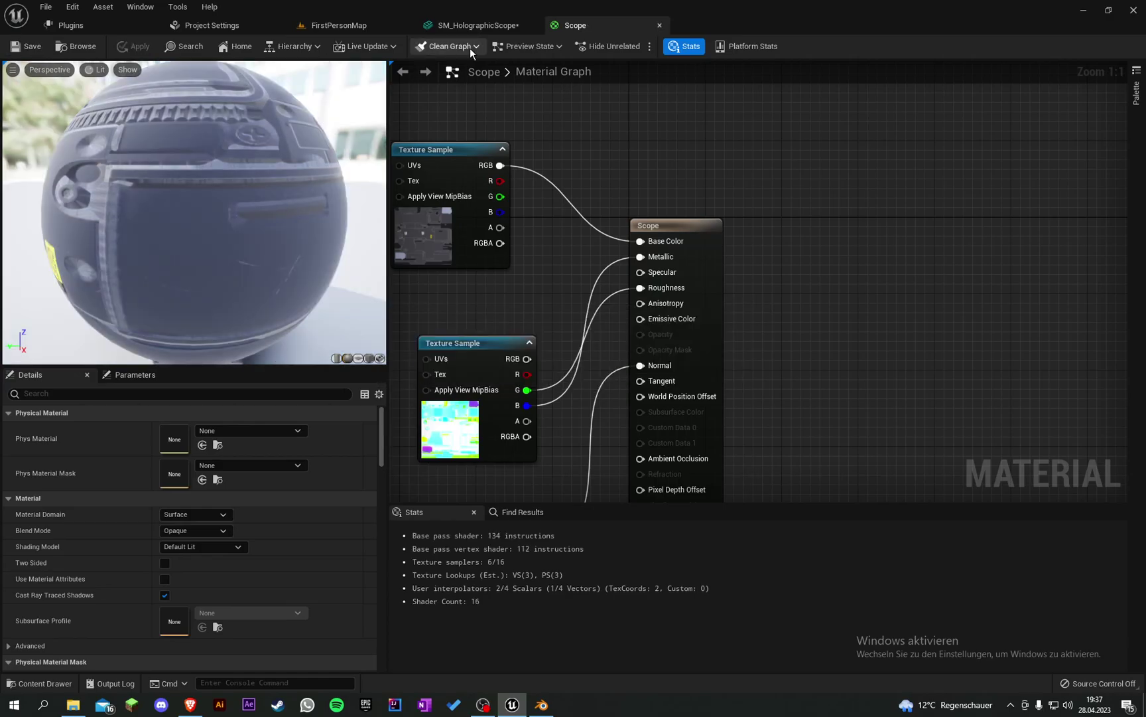
pyautogui.click(458, 220)
pyautogui.moveTo(458, 220); pyautogui.dragTo(494, 221)
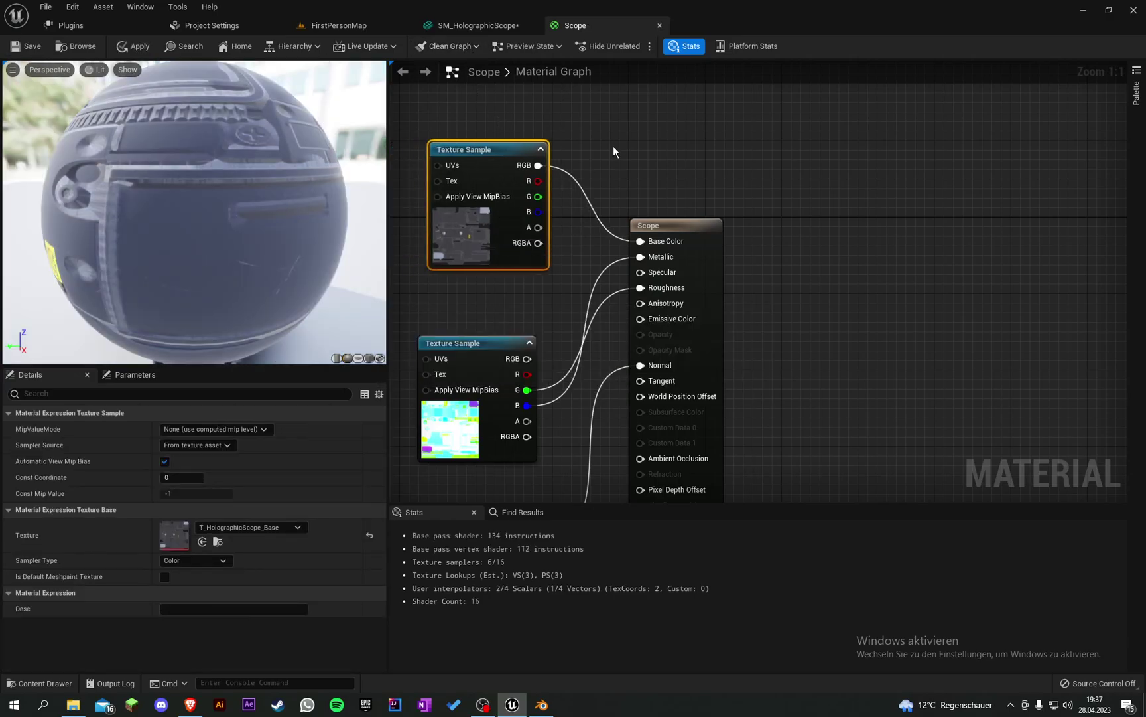
pyautogui.click(467, 27)
pyautogui.click(339, 25)
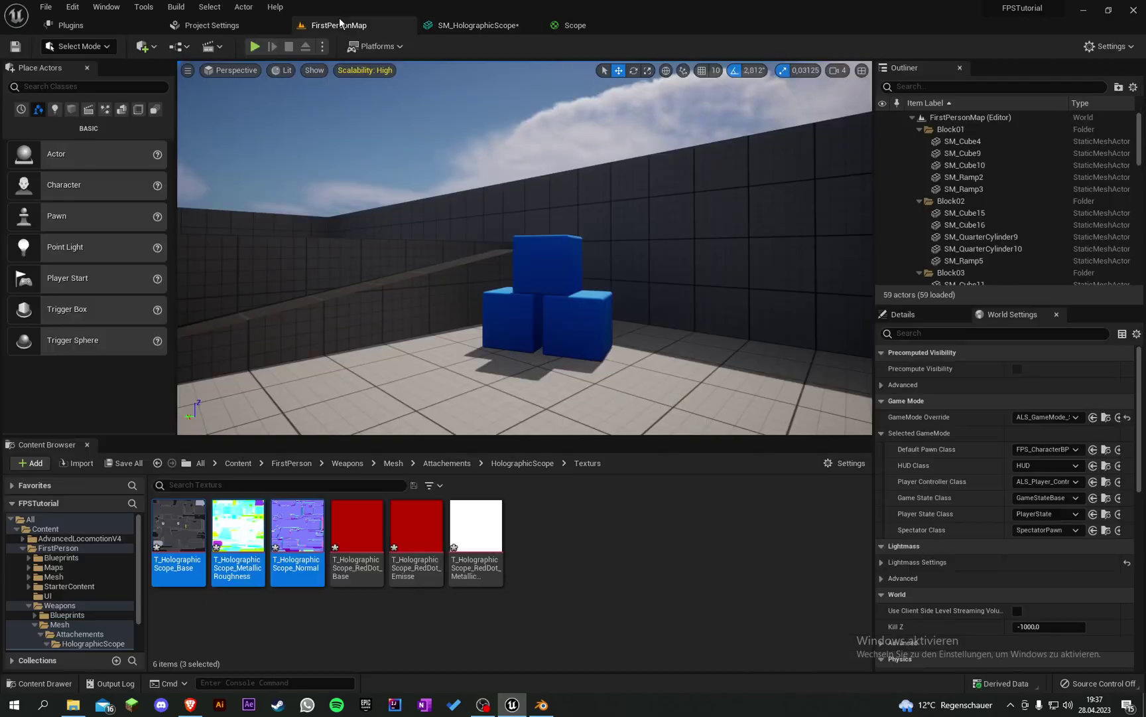
pyautogui.click(468, 26)
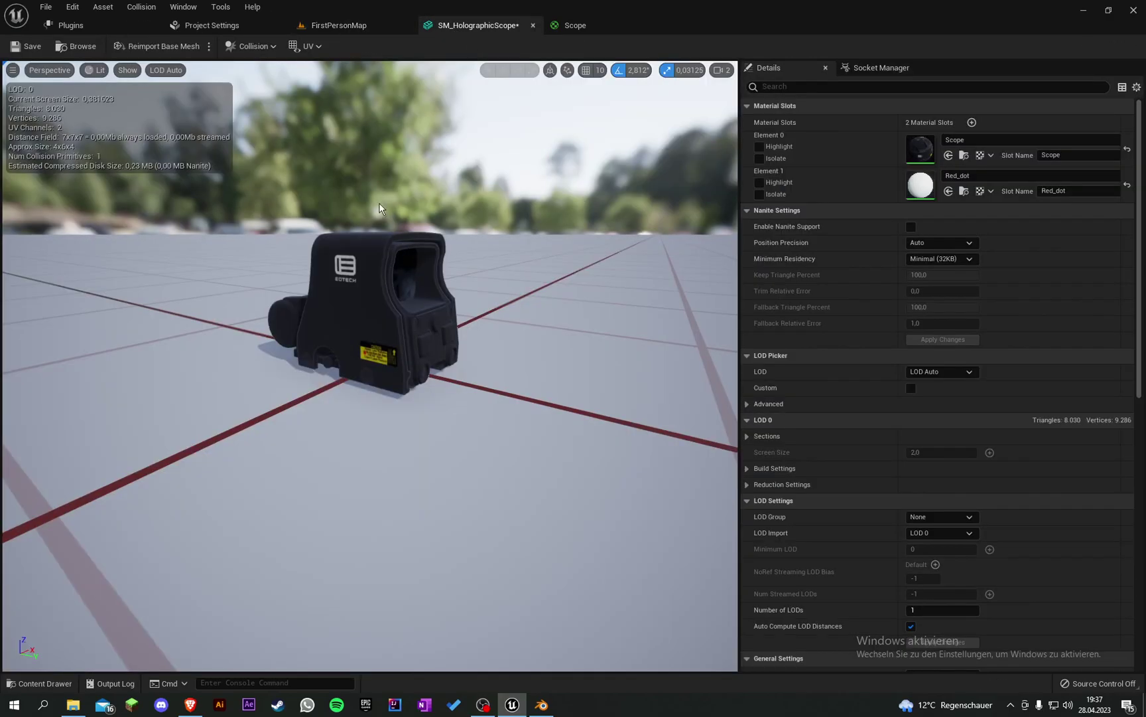
# - Open the Red_dot material and add the RedDot Base, Emisse and MetallicRoughness textures from the Texturs folder to its graph
pyautogui.click(340, 25)
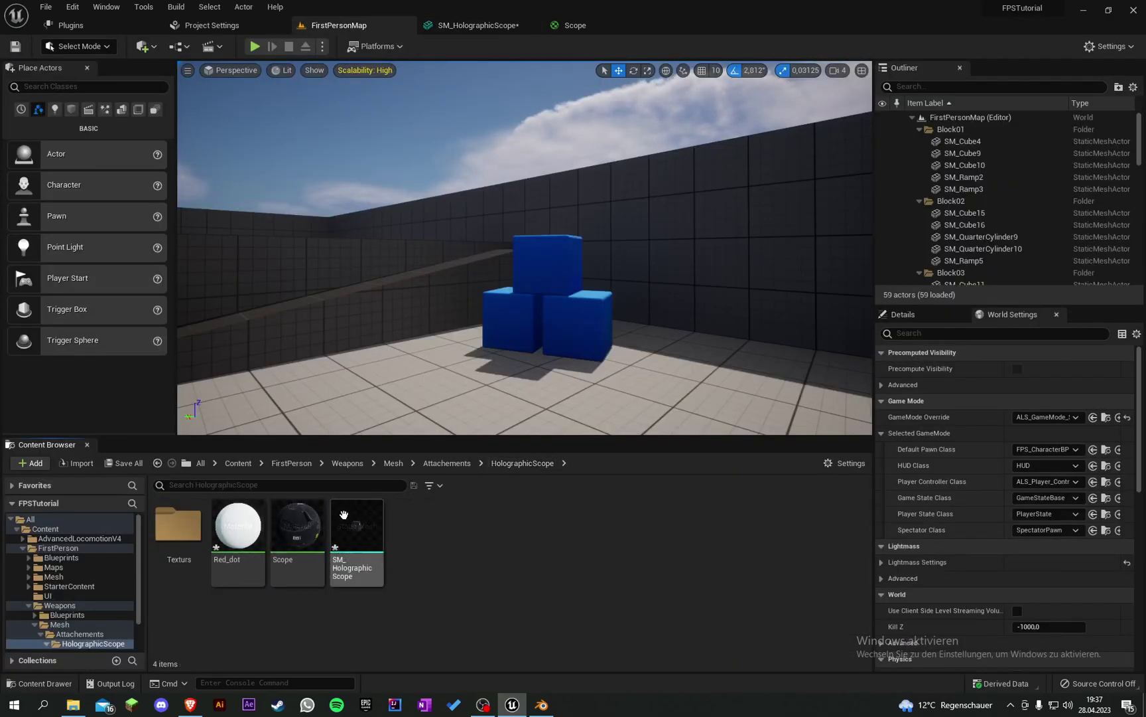
pyautogui.doubleClick(238, 525)
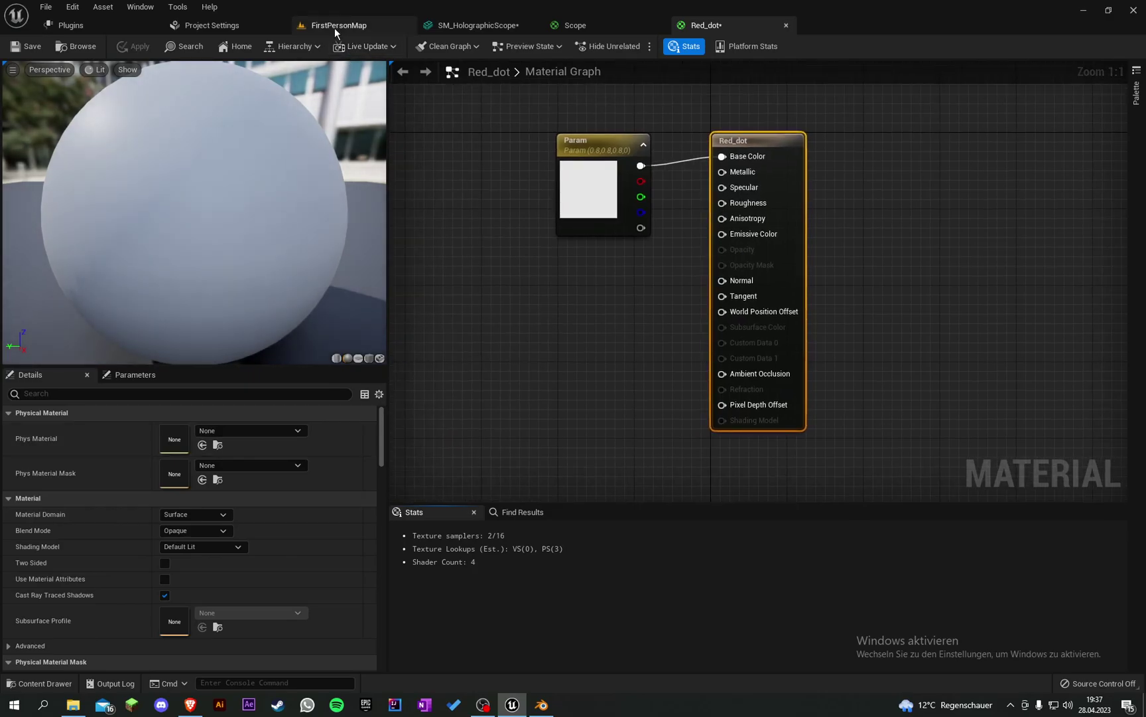
pyautogui.click(335, 28)
pyautogui.doubleClick(189, 521)
pyautogui.click(364, 544)
pyautogui.keyDown('ctrl'); pyautogui.click(424, 546); pyautogui.keyUp('ctrl')
pyautogui.keyDown('ctrl'); pyautogui.click(452, 548); pyautogui.keyUp('ctrl')
pyautogui.moveTo(451, 547); pyautogui.dragTo(541, 151)
# - Delete the Param node, arrange the texture samples and connect the RedDot base texture's RGB to Base Color
pyautogui.click(587, 193)
pyautogui.press('Delete')
pyautogui.moveTo(613, 353); pyautogui.dragTo(499, 354)
pyautogui.moveTo(462, 401); pyautogui.dragTo(434, 125)
pyautogui.click(541, 265)
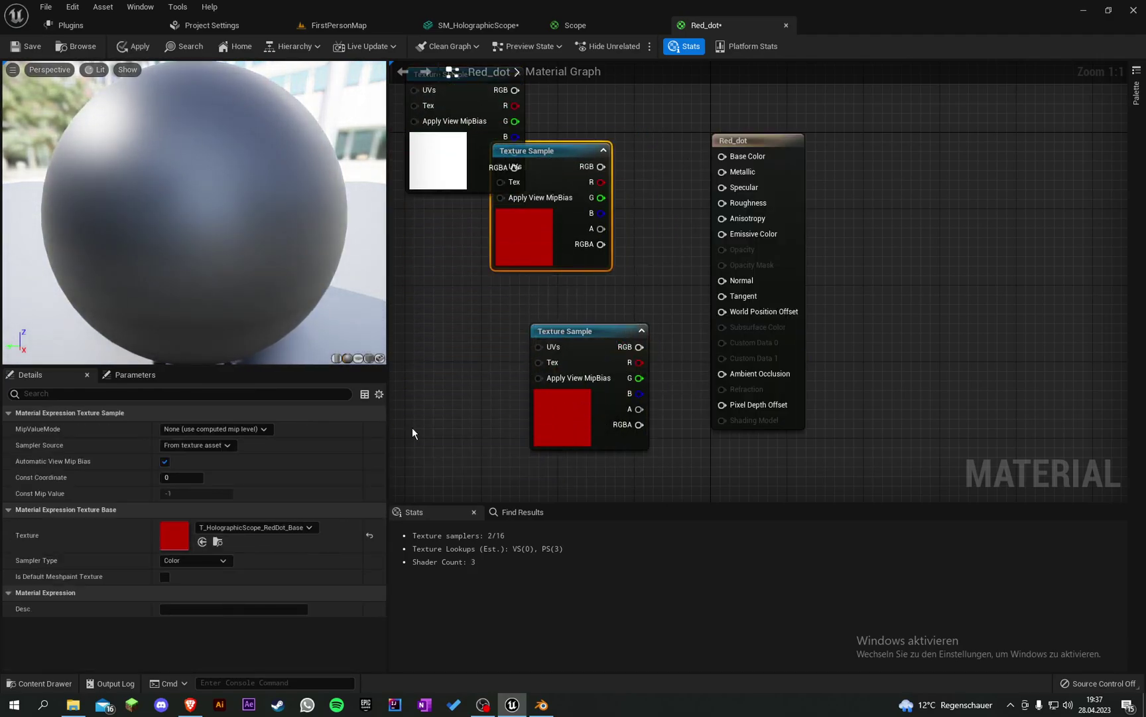
pyautogui.moveTo(584, 212); pyautogui.dragTo(640, 202)
pyautogui.moveTo(658, 156); pyautogui.dragTo(741, 156)
# - Move the white metallic-roughness texture node below the base texture and delete the RedDot_Emisse texture node
pyautogui.click(577, 404)
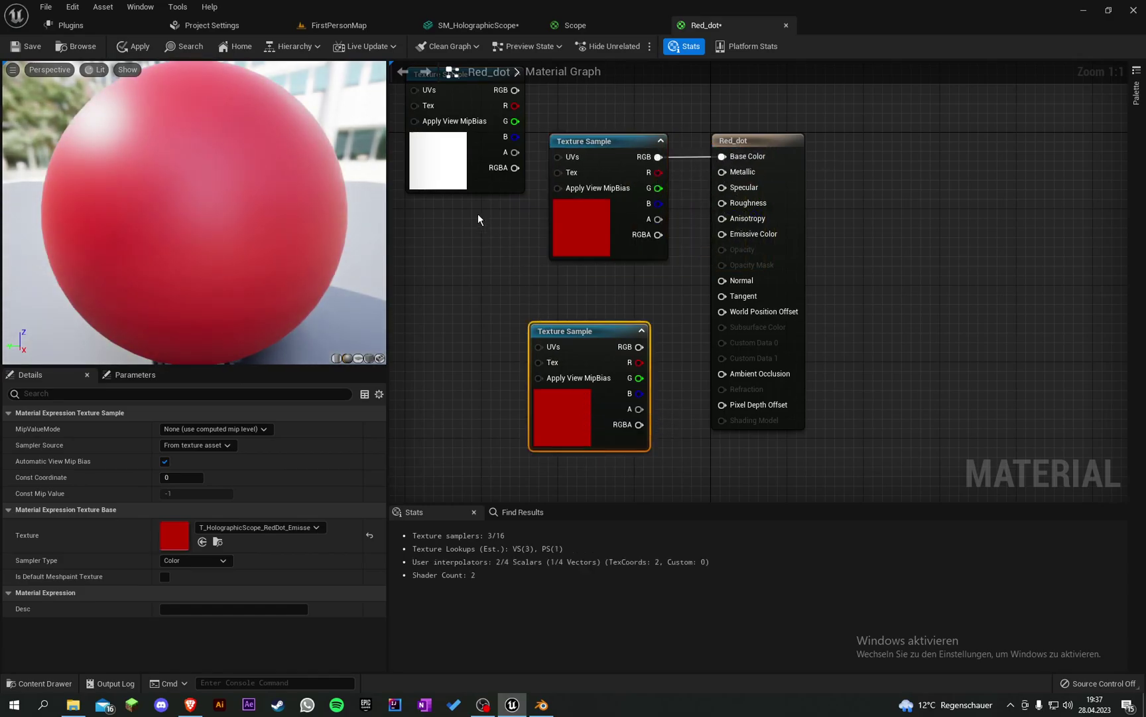
pyautogui.moveTo(444, 191); pyautogui.dragTo(450, 372)
pyautogui.click(563, 409)
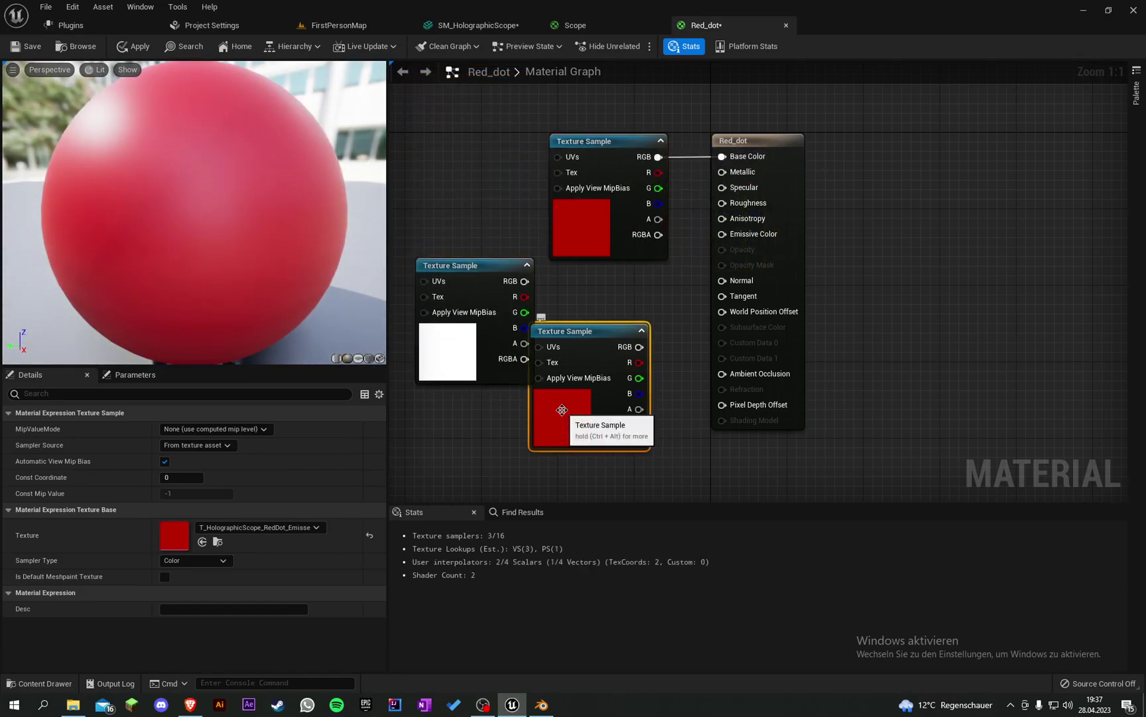
pyautogui.press('Delete')
# - Connect the RedDot metallic-roughness texture's blue channel to Metallic and green channel to Roughness, and save the Red_dot material
pyautogui.moveTo(508, 348); pyautogui.dragTo(737, 172)
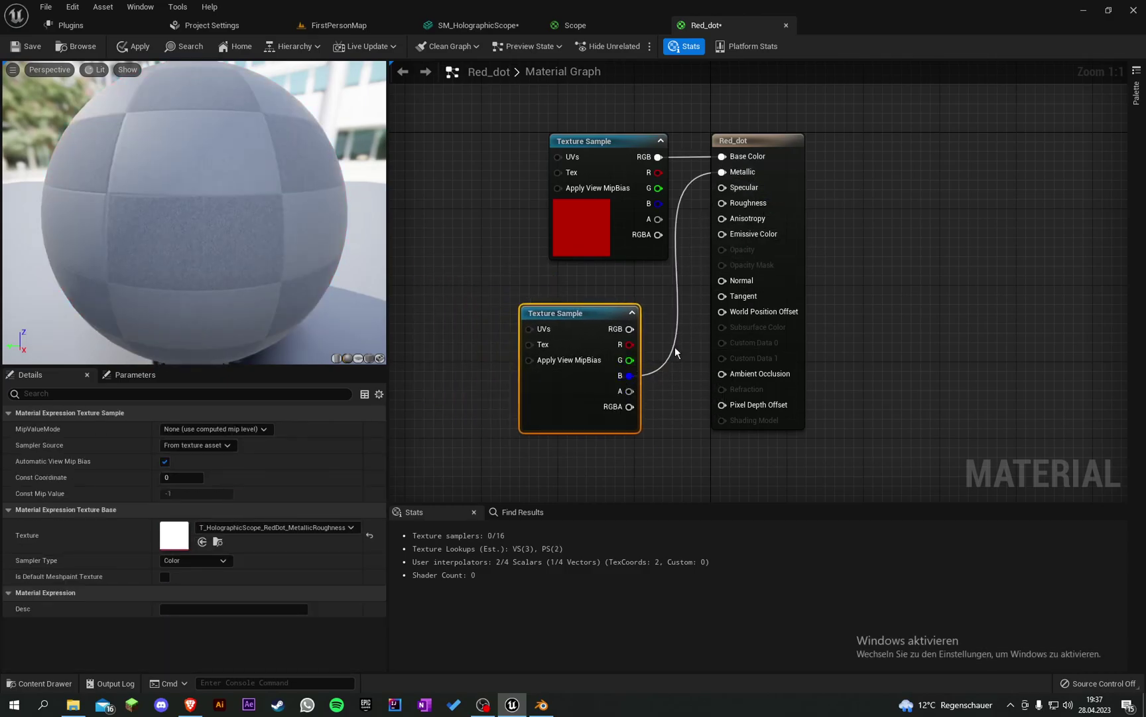
pyautogui.moveTo(629, 375); pyautogui.dragTo(724, 203)
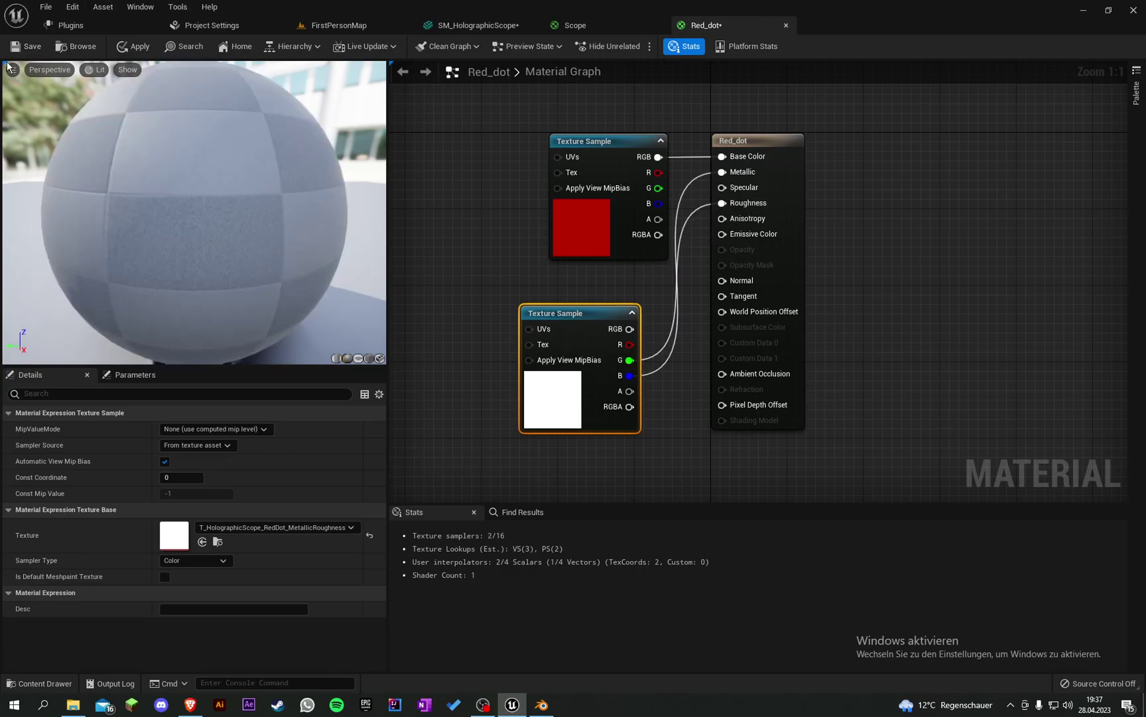
pyautogui.click(17, 48)
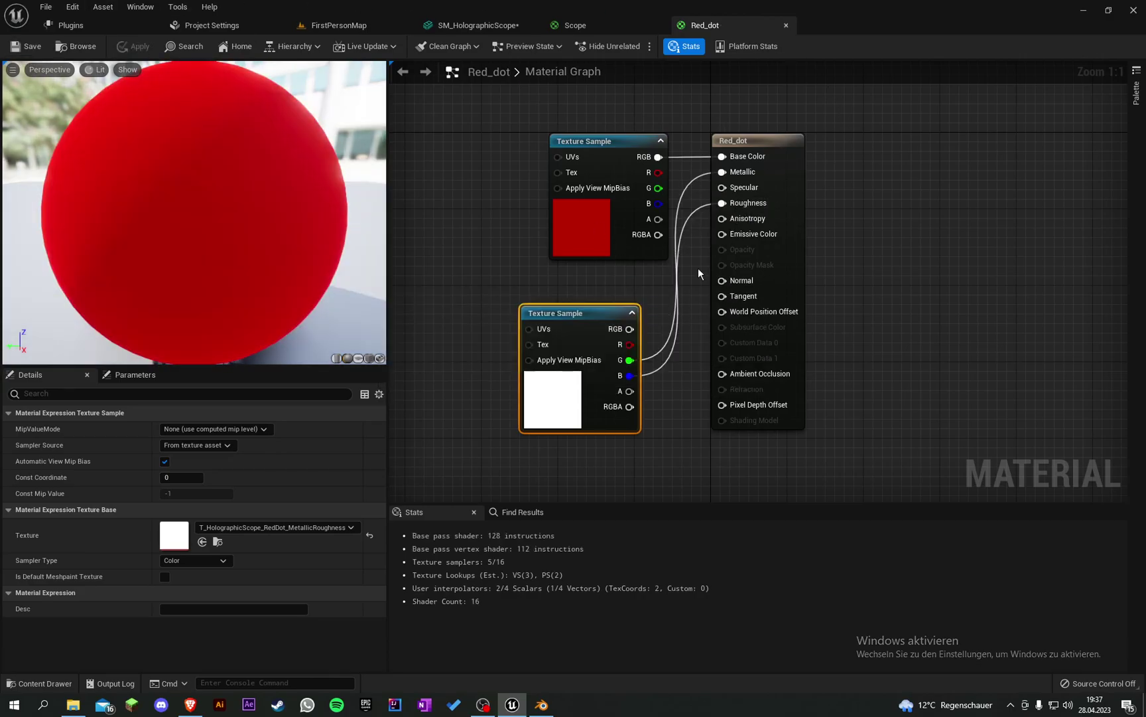
# - Examine the textured SM_HolographicScope mesh up close, especially its sight window, and return to the Red_dot material
pyautogui.click(499, 27)
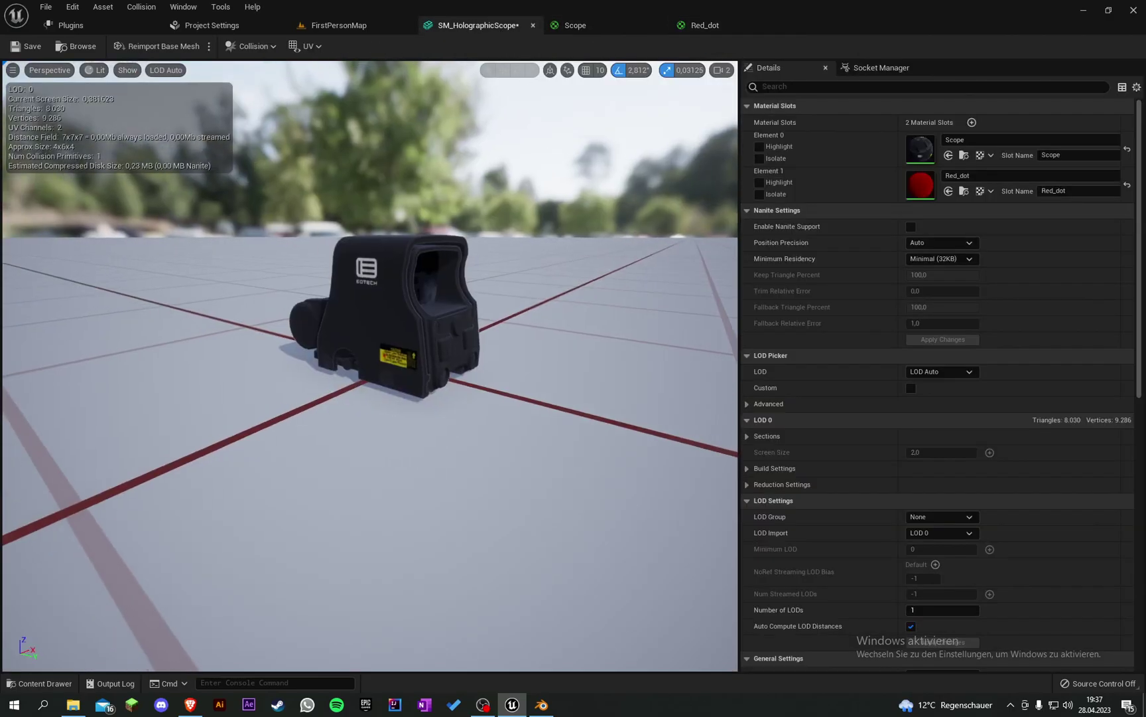
pyautogui.moveTo(369, 366); pyautogui.dragTo(379, 330, button='right')
pyautogui.press('w')
pyautogui.moveTo(454, 240); pyautogui.dragTo(418, 193, button='right')
pyautogui.press('w')
pyautogui.moveTo(289, 254)
pyautogui.mouseDown(button='right')
pyautogui.moveTo(351, 245)
pyautogui.moveTo(290, 254)
pyautogui.mouseUp(button='right')
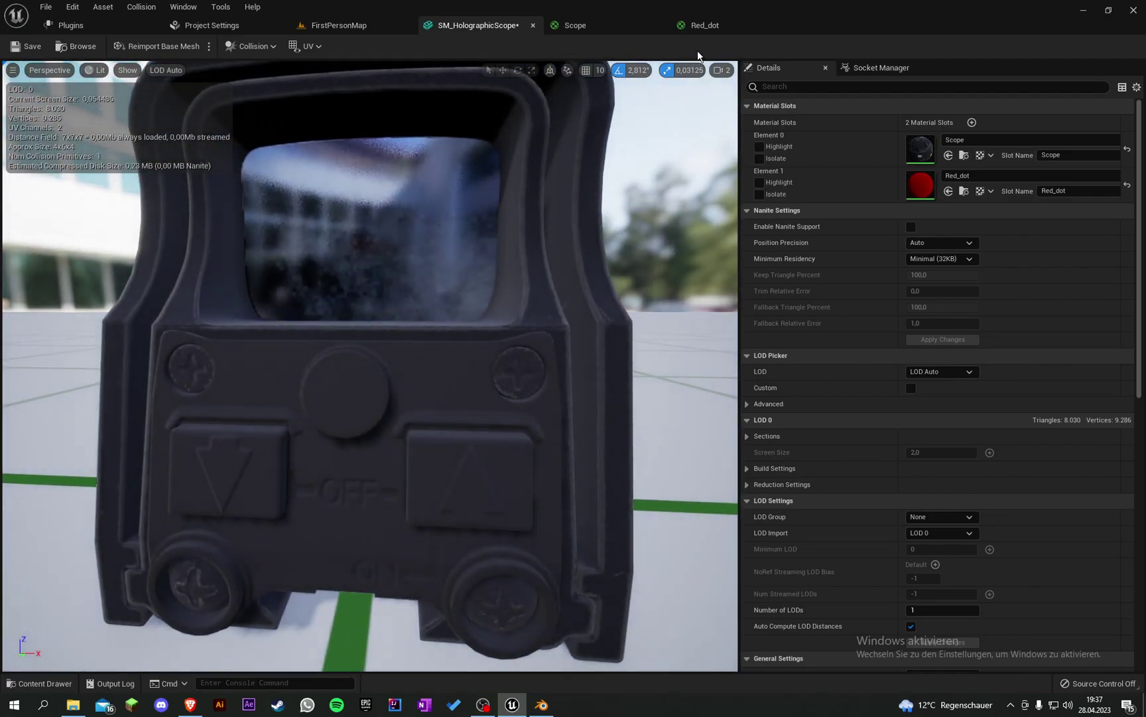
pyautogui.click(702, 31)
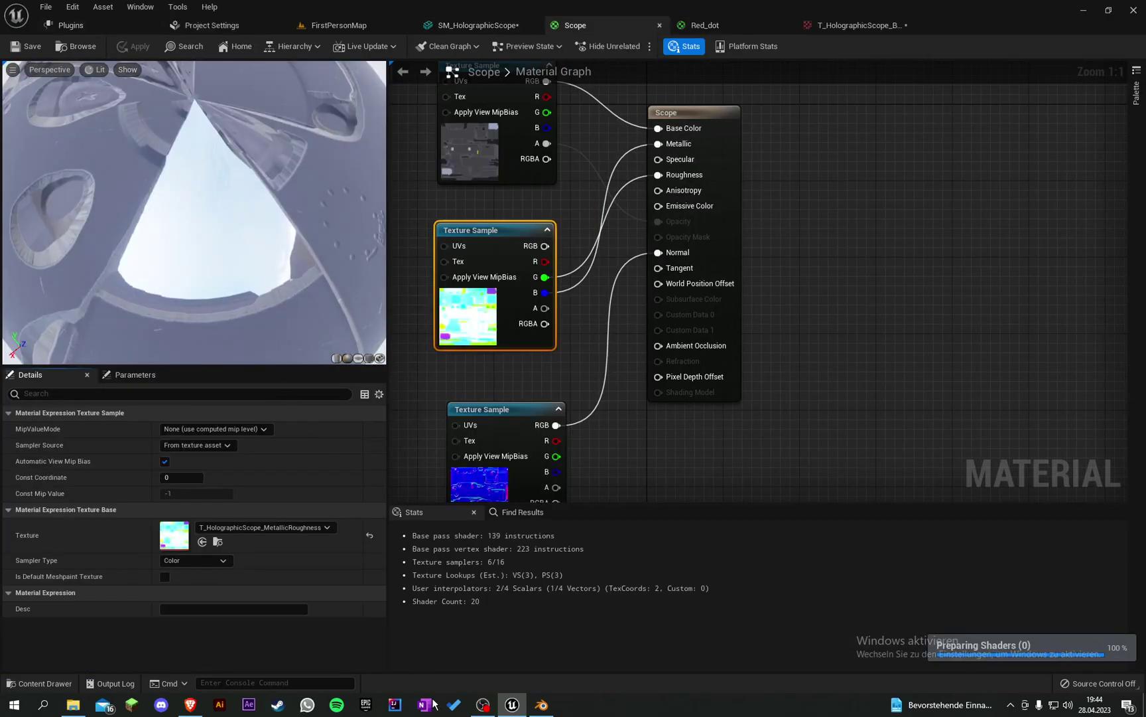
# - Switch to Blender and examine the holographic scope's lens and its available materials in the shading view
pyautogui.click(541, 706)
pyautogui.moveTo(701, 308); pyautogui.dragTo(280, 226, button='middle')
pyautogui.moveTo(519, 198)
pyautogui.mouseDown(button='middle')
pyautogui.moveTo(489, 178)
pyautogui.moveTo(558, 212)
pyautogui.moveTo(511, 197)
pyautogui.mouseUp(button='middle')
pyautogui.scroll(3, 489, 178)
pyautogui.moveTo(590, 418); pyautogui.dragTo(571, 487, button='middle')
pyautogui.scroll(-2, 570, 487)
pyautogui.click(502, 412)
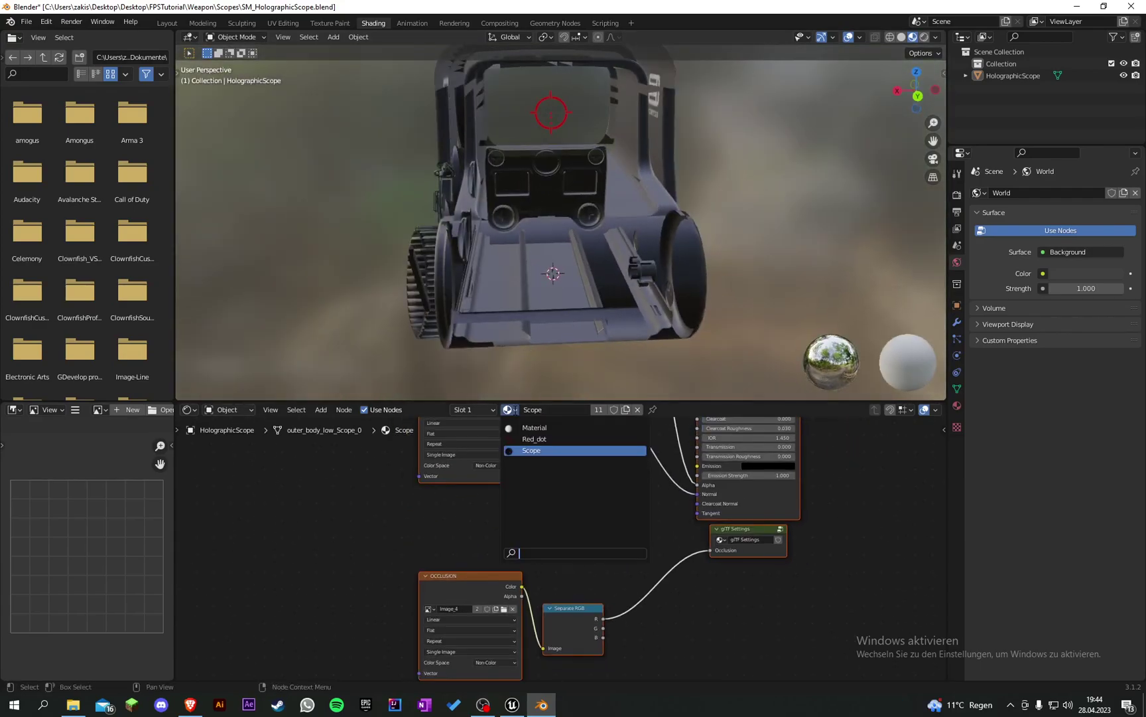
pyautogui.click(519, 427)
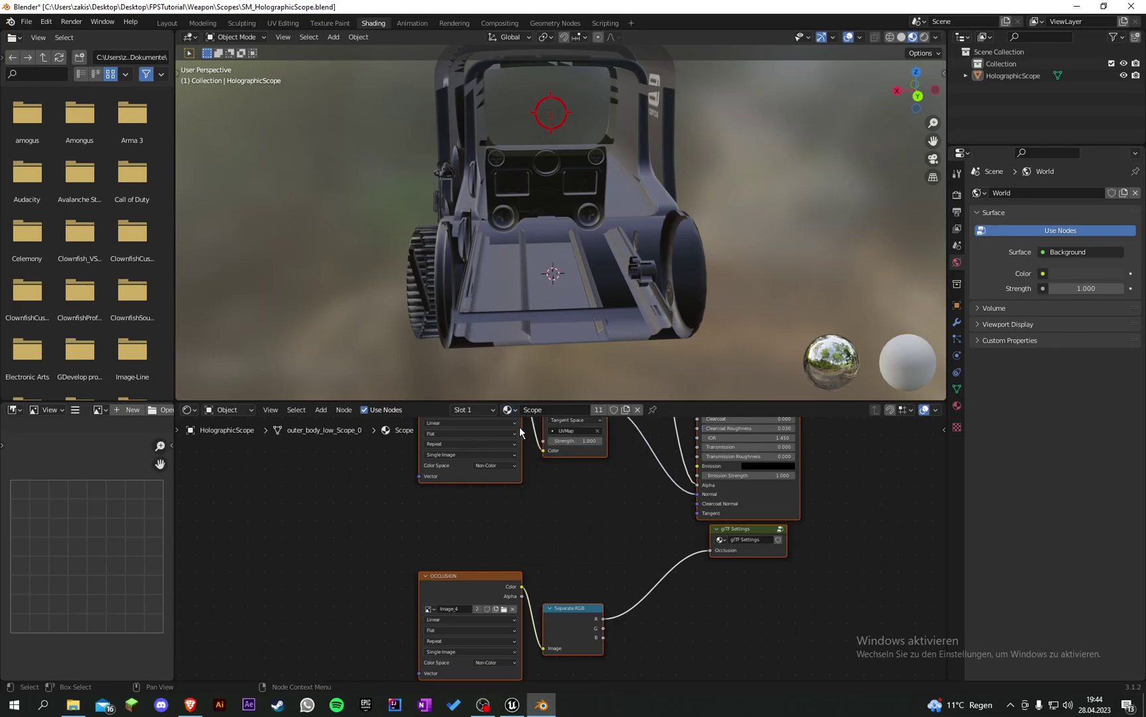
pyautogui.click(533, 237)
pyautogui.moveTo(560, 209); pyautogui.dragTo(499, 187, button='middle')
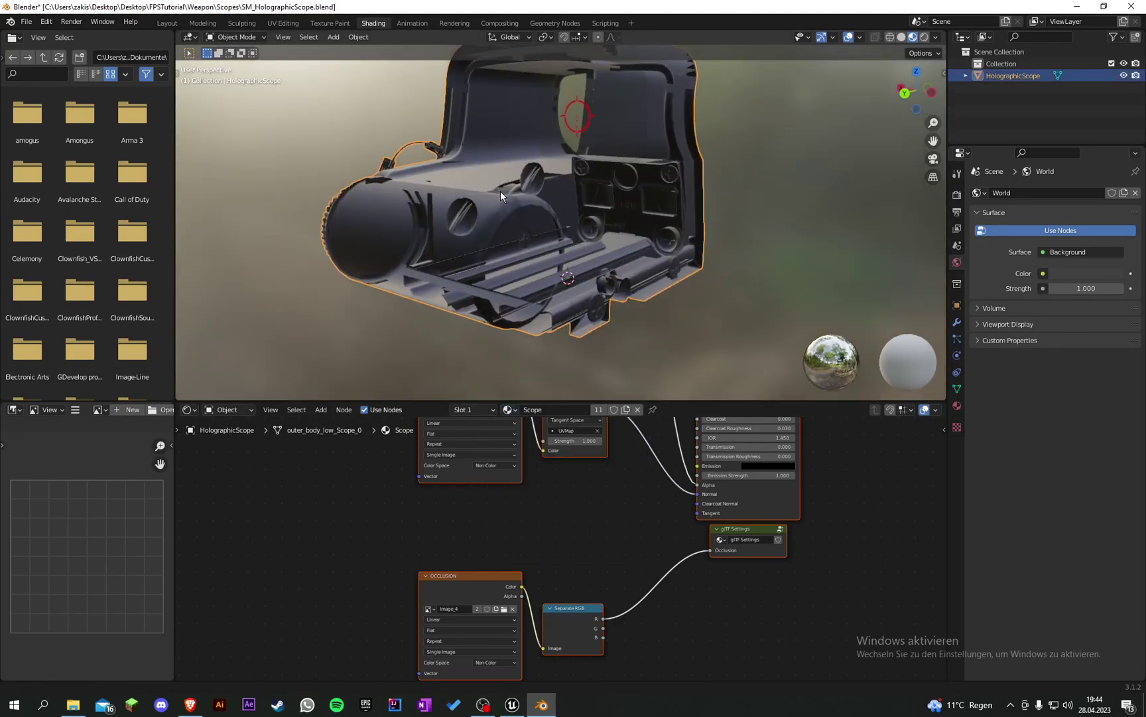
pyautogui.scroll(2, 499, 188)
# - Enter Edit Mode on HolographicScope in the Layout workspace and select only the geometry assigned to the Scope material
pyautogui.click(166, 24)
pyautogui.moveTo(451, 331); pyautogui.dragTo(442, 314, button='middle')
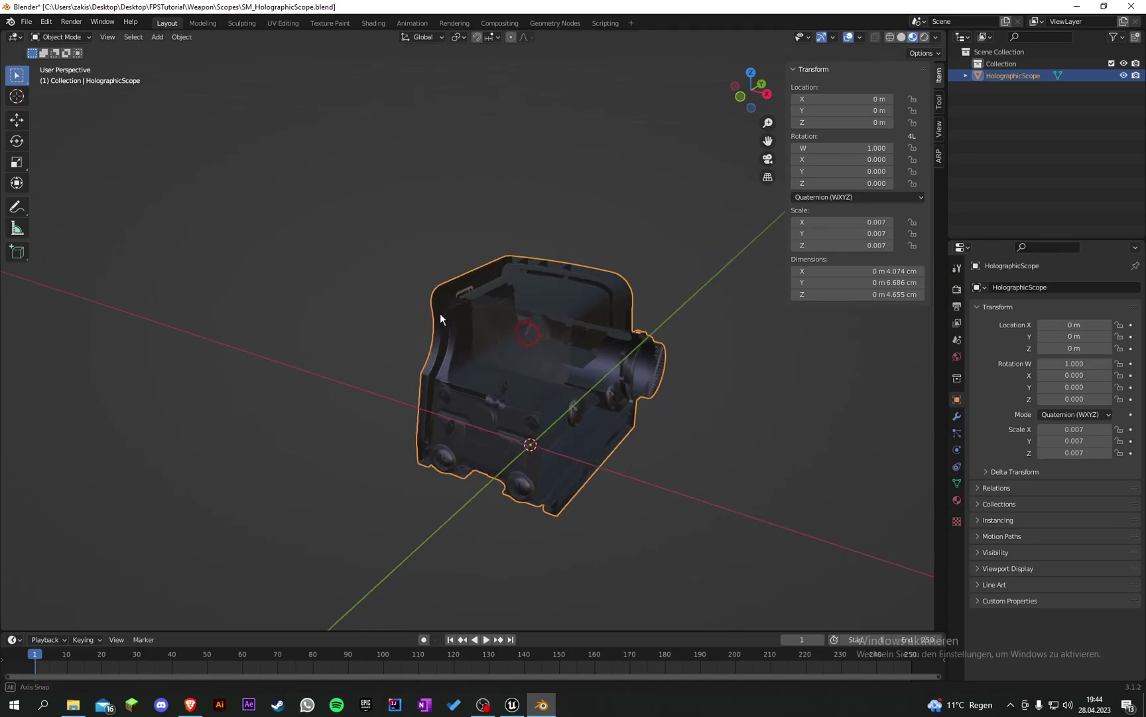
pyautogui.scroll(3, 434, 309)
pyautogui.keyDown('shift'); pyautogui.moveTo(521, 423); pyautogui.dragTo(912, 392, button='middle'); pyautogui.keyUp('shift')
pyautogui.press('Tab')
pyautogui.click(957, 499)
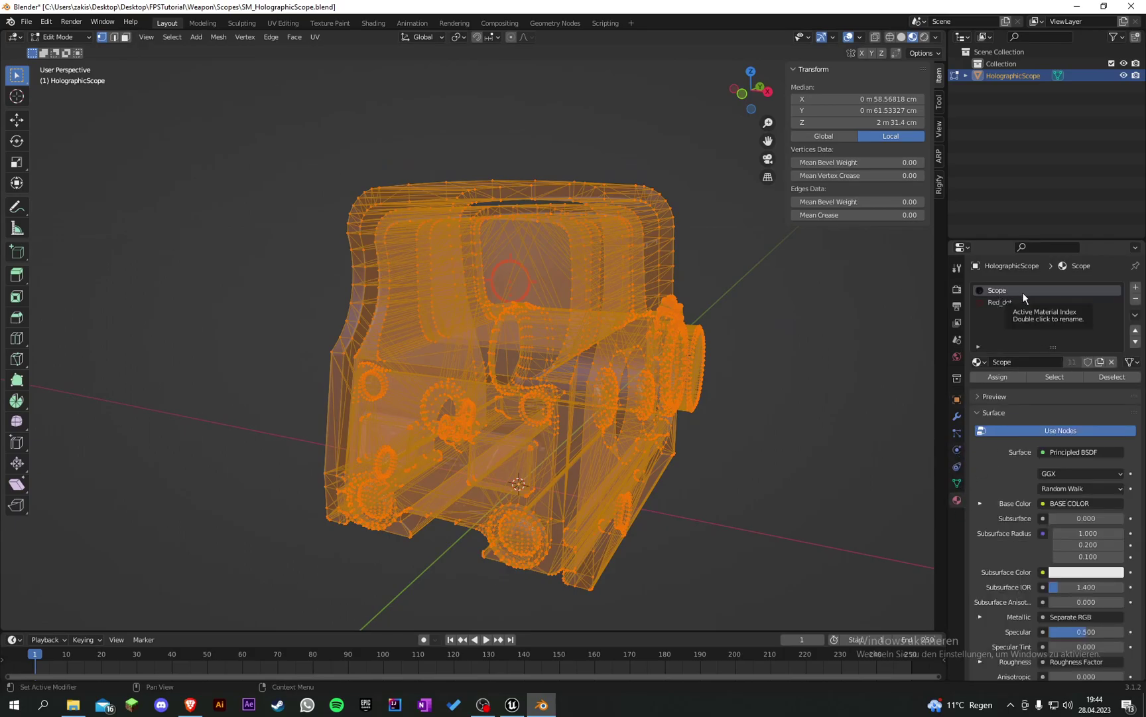
pyautogui.click(819, 352)
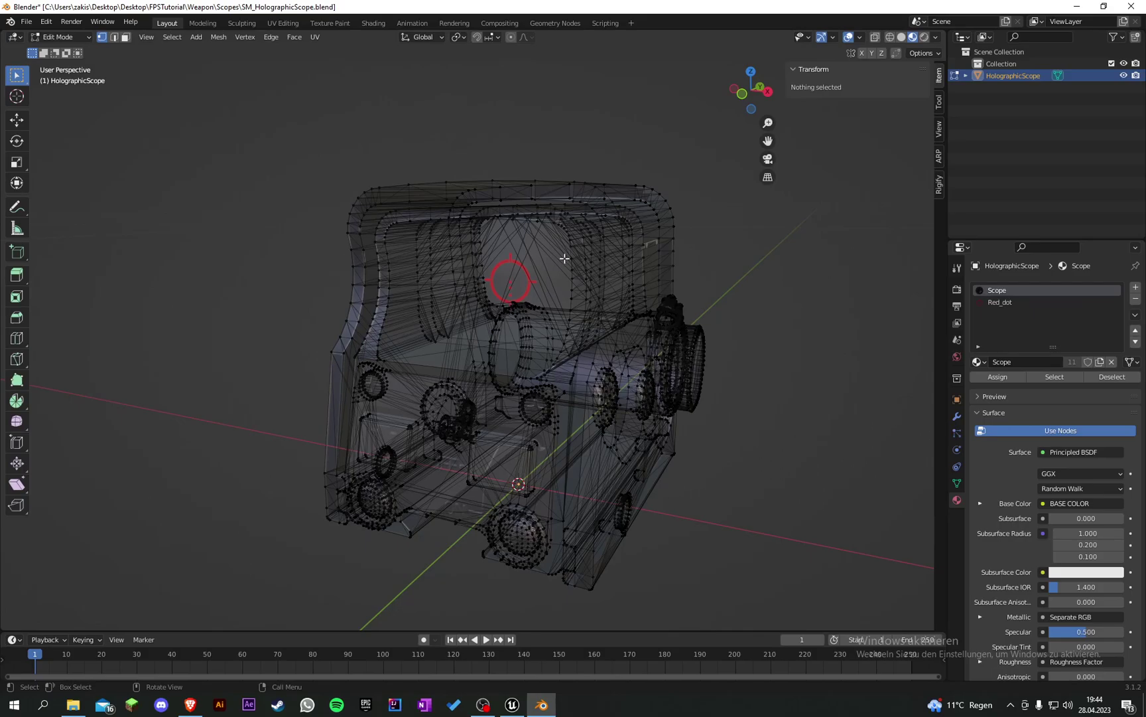
pyautogui.click(1040, 381)
# - Select the large triangular lens face with its linked faces in face select mode and check its position from the right side
pyautogui.moveTo(890, 350); pyautogui.dragTo(378, 297, button='middle')
pyautogui.scroll(2, 527, 292)
pyautogui.moveTo(269, 498); pyautogui.dragTo(496, 251, button='middle')
pyautogui.moveTo(591, 303); pyautogui.dragTo(507, 297, button='middle')
pyautogui.scroll(2, 507, 297)
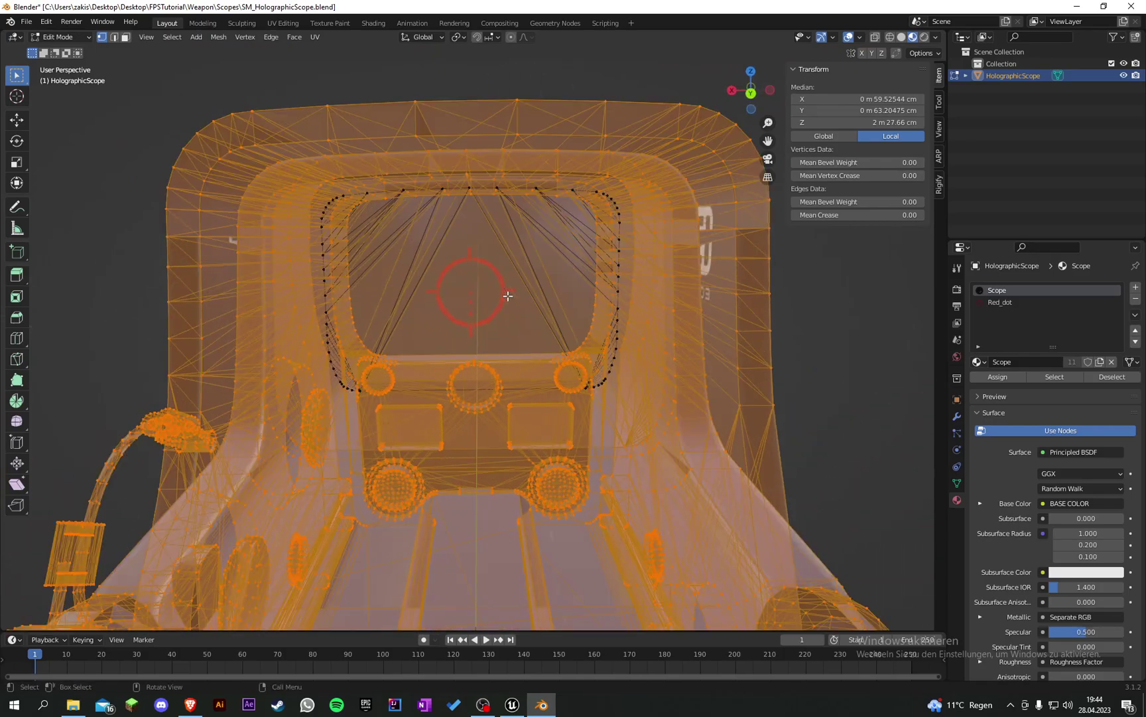
pyautogui.moveTo(466, 330); pyautogui.dragTo(484, 303, button='middle')
pyautogui.click(479, 307)
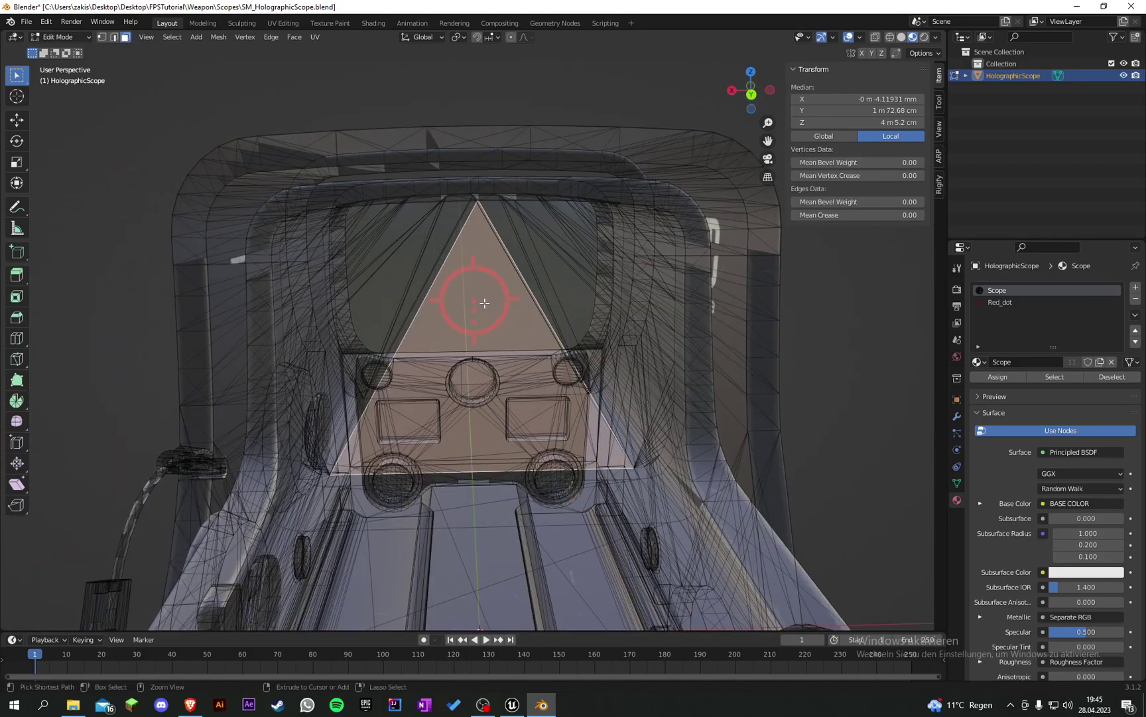
pyautogui.moveTo(501, 299); pyautogui.dragTo(504, 292, button='middle')
pyautogui.press('KP_3')
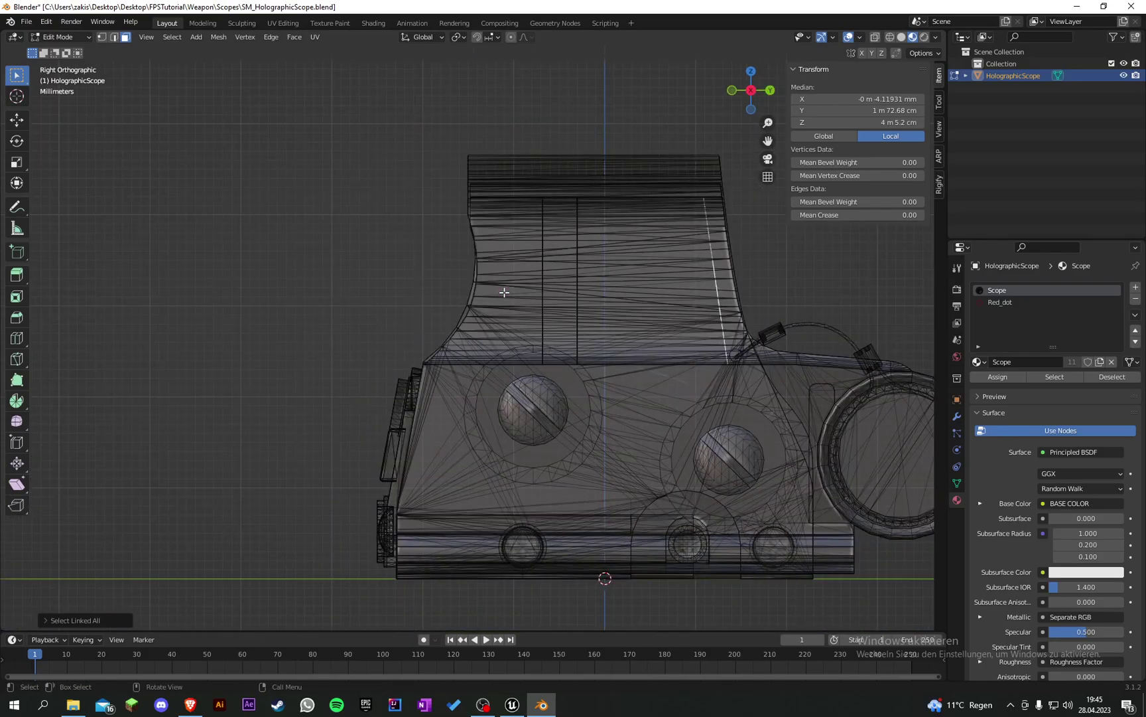
# - Select the lens faces inside the sight window in front view, together with their linked geometry
pyautogui.press('KP_1')
pyautogui.moveTo(343, 185); pyautogui.dragTo(600, 361)
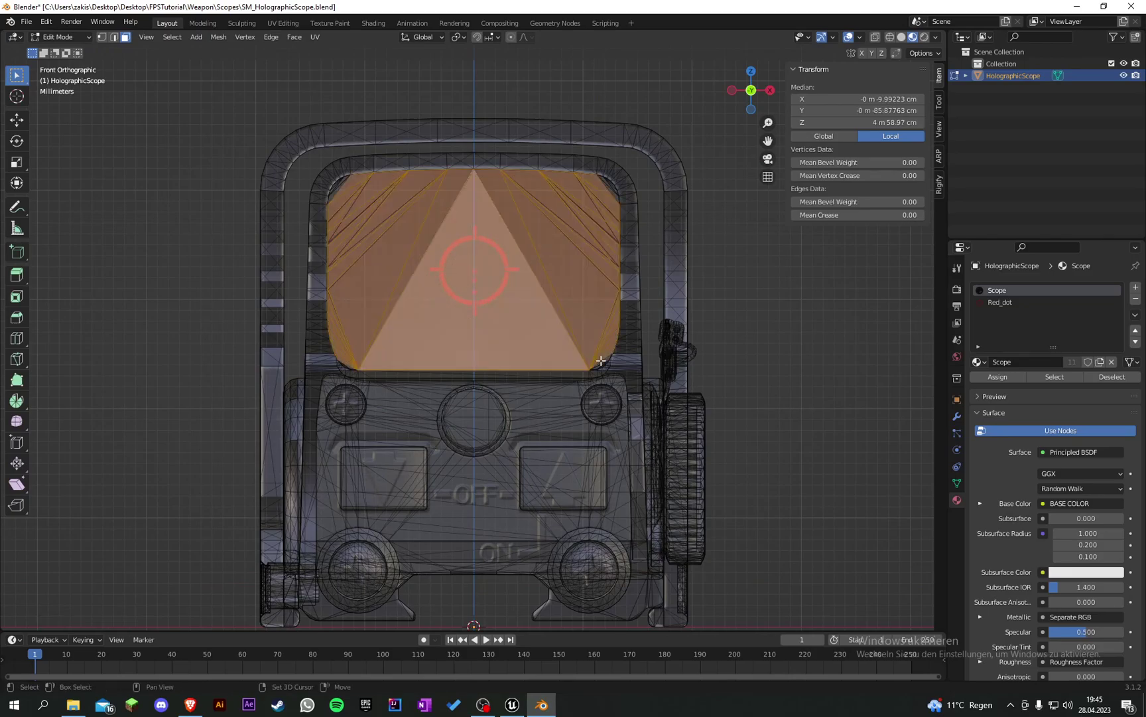
pyautogui.hotkey('ctrl', 'l')
pyautogui.press('KP_Decimal')
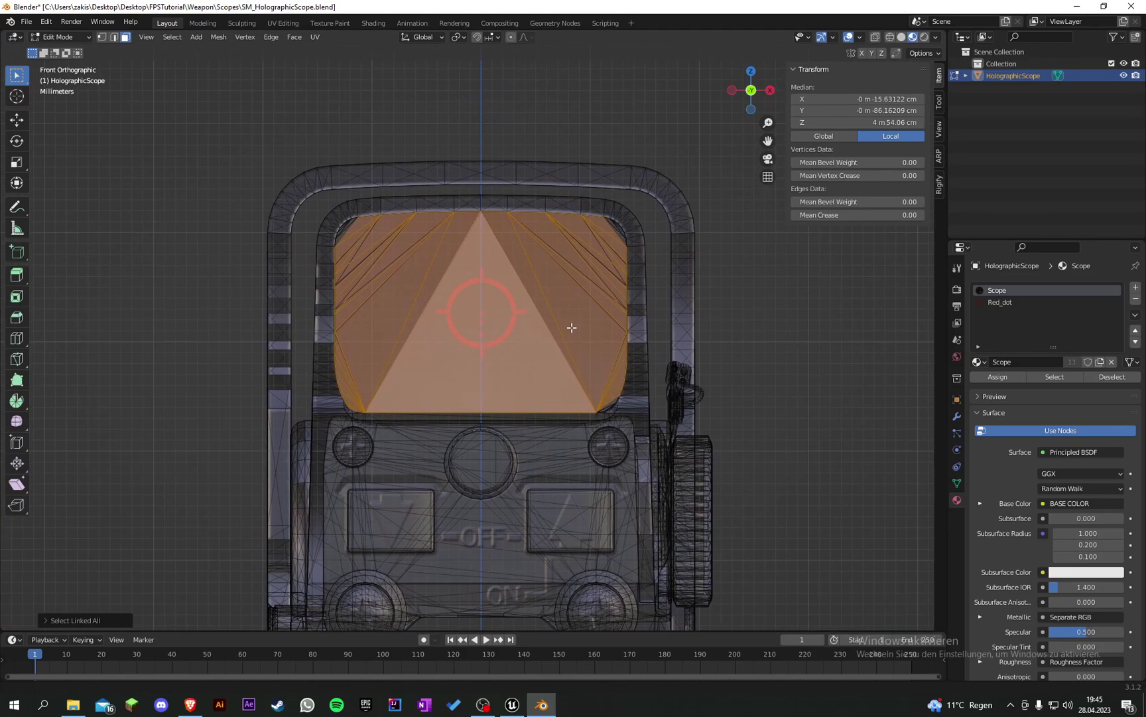
# - Add the unselected faces in the front lens's upper-left corner to the selection in front view
pyautogui.scroll(8, 535, 333)
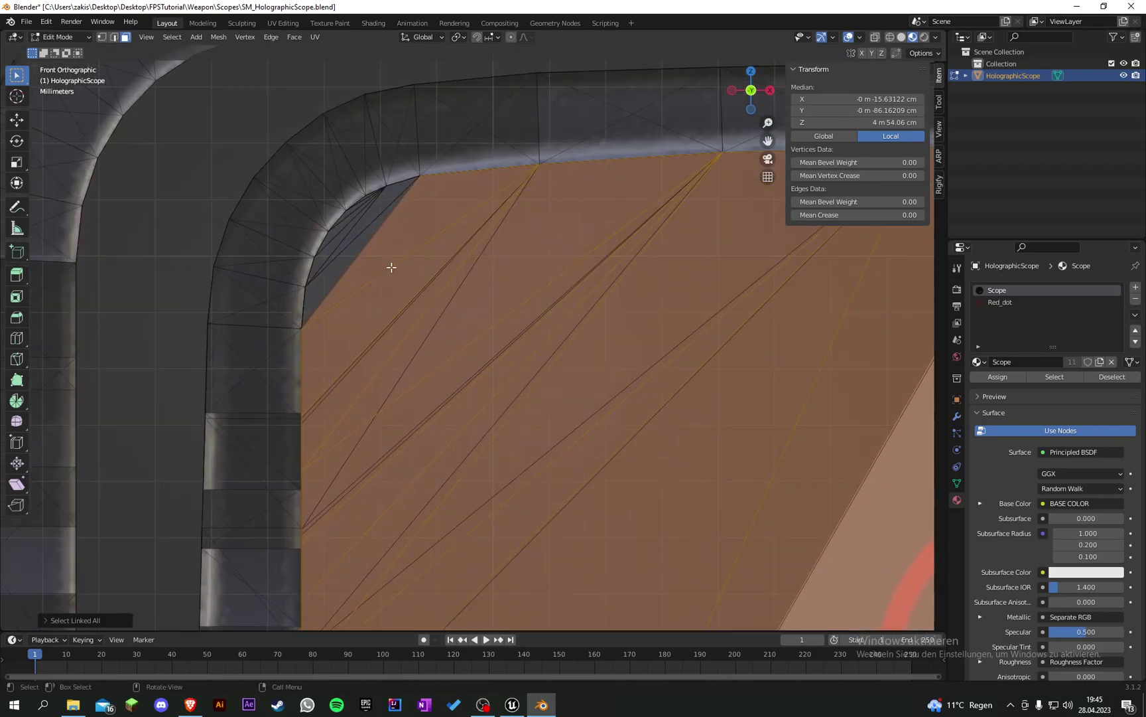
pyautogui.scroll(4, 391, 267)
pyautogui.keyDown('shift'); pyautogui.moveTo(392, 267); pyautogui.dragTo(509, 403, button='middle'); pyautogui.keyUp('shift')
pyautogui.keyDown('shift'); pyautogui.moveTo(507, 401); pyautogui.dragTo(365, 260); pyautogui.keyUp('shift')
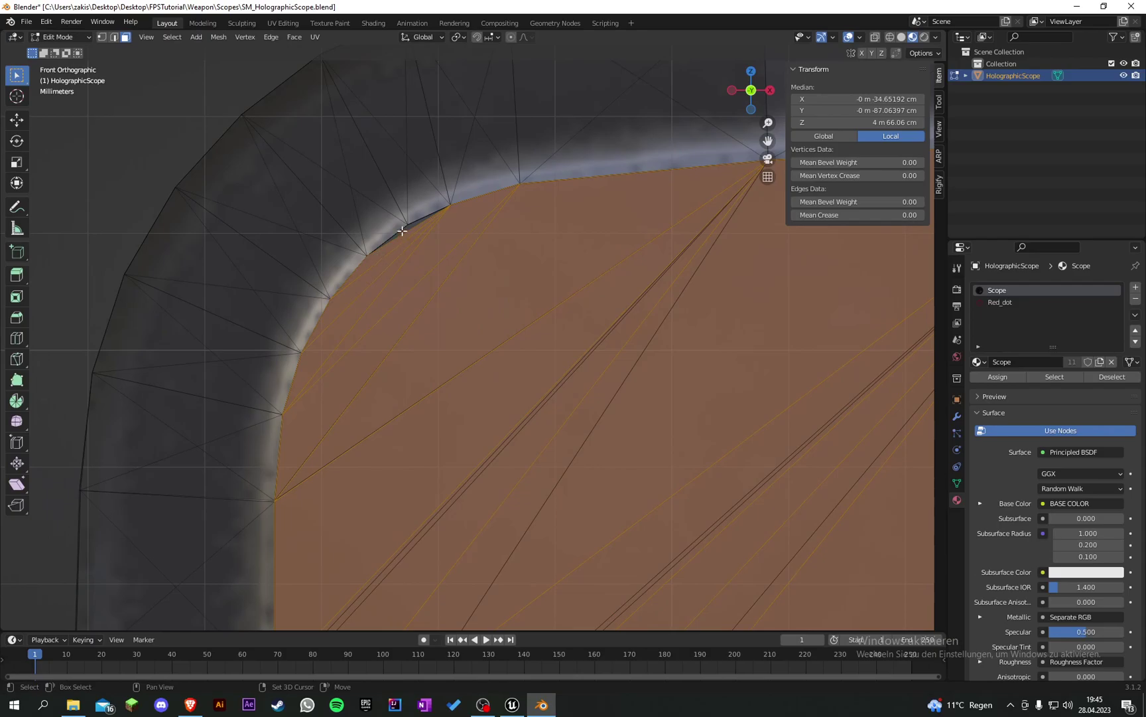
pyautogui.keyDown('shift'); pyautogui.click(402, 231); pyautogui.keyUp('shift')
# - Add the unselected faces in the front lens's upper-right corner to the selection
pyautogui.scroll(-12, 446, 251)
pyautogui.scroll(2, 520, 327)
pyautogui.keyDown('shift'); pyautogui.moveTo(856, 331); pyautogui.dragTo(663, 266, button='middle'); pyautogui.keyUp('shift')
pyautogui.scroll(2, 663, 266)
pyautogui.keyDown('shift'); pyautogui.moveTo(813, 238); pyautogui.dragTo(453, 318, button='middle'); pyautogui.keyUp('shift')
pyautogui.scroll(2, 453, 318)
pyautogui.keyDown('shift'); pyautogui.moveTo(417, 233); pyautogui.dragTo(375, 211); pyautogui.keyUp('shift')
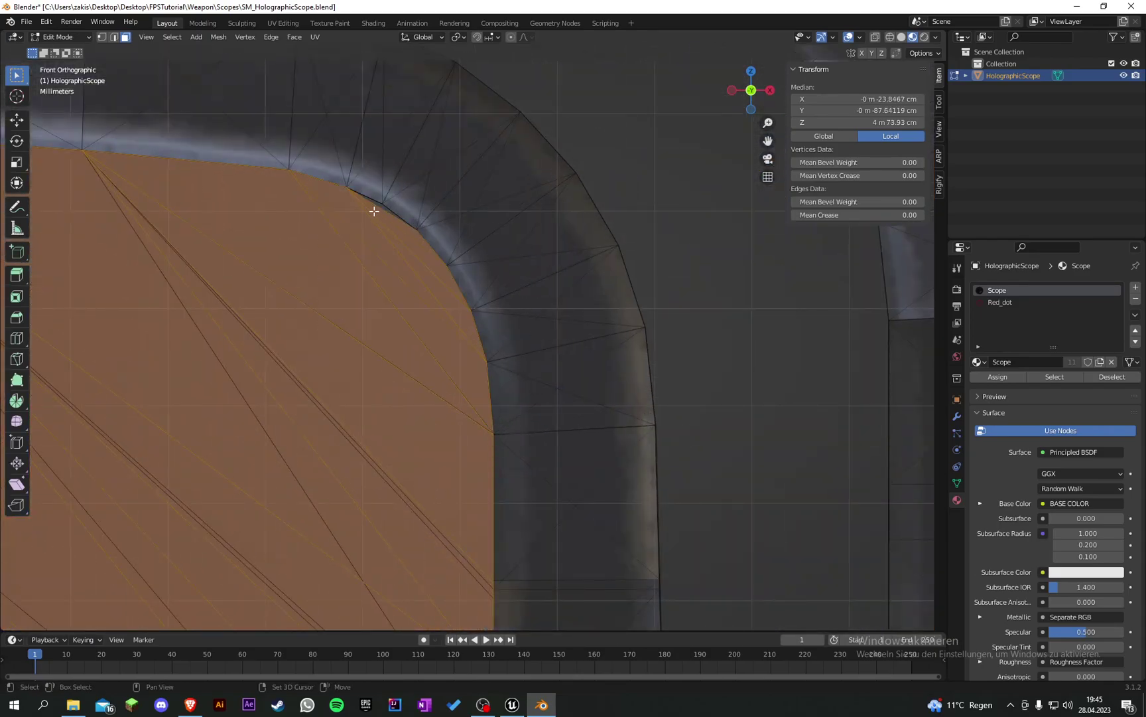
pyautogui.keyDown('shift'); pyautogui.click(377, 203); pyautogui.keyUp('shift')
# - Add the unselected faces in the front lens's lower-right corner to the selection
pyautogui.scroll(-10, 417, 299)
pyautogui.keyDown('shift'); pyautogui.moveTo(415, 437); pyautogui.dragTo(402, 248, button='middle'); pyautogui.keyUp('shift')
pyautogui.scroll(10, 338, 412)
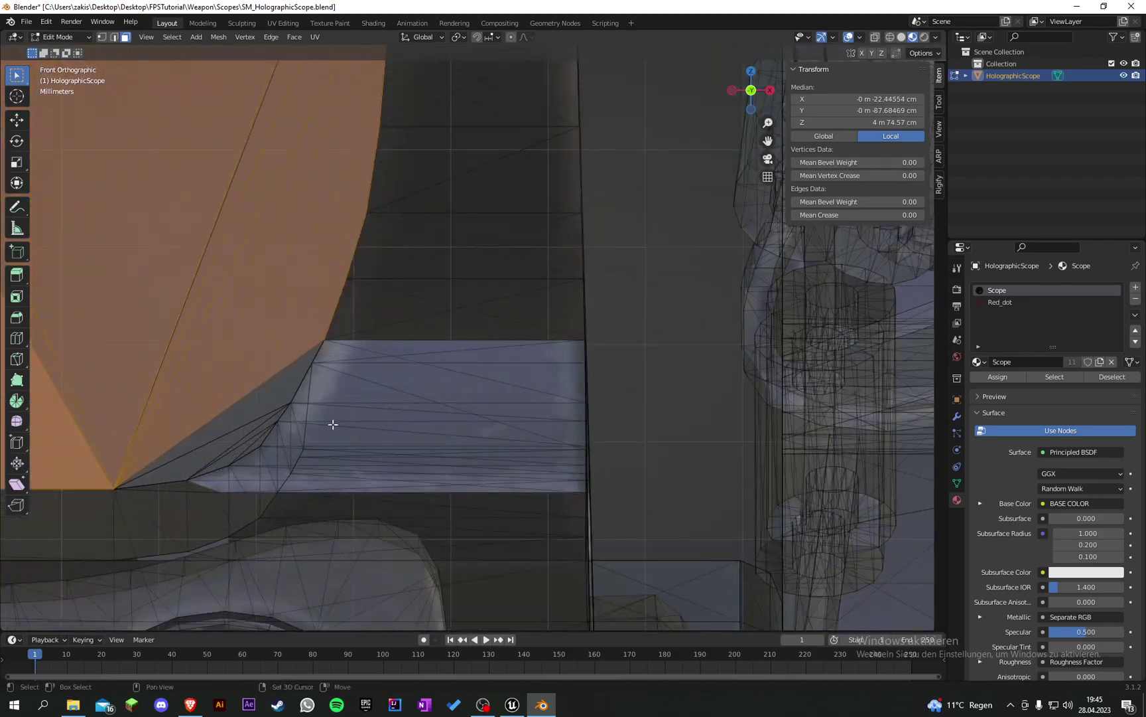
pyautogui.keyDown('shift'); pyautogui.moveTo(254, 443); pyautogui.dragTo(210, 379); pyautogui.keyUp('shift')
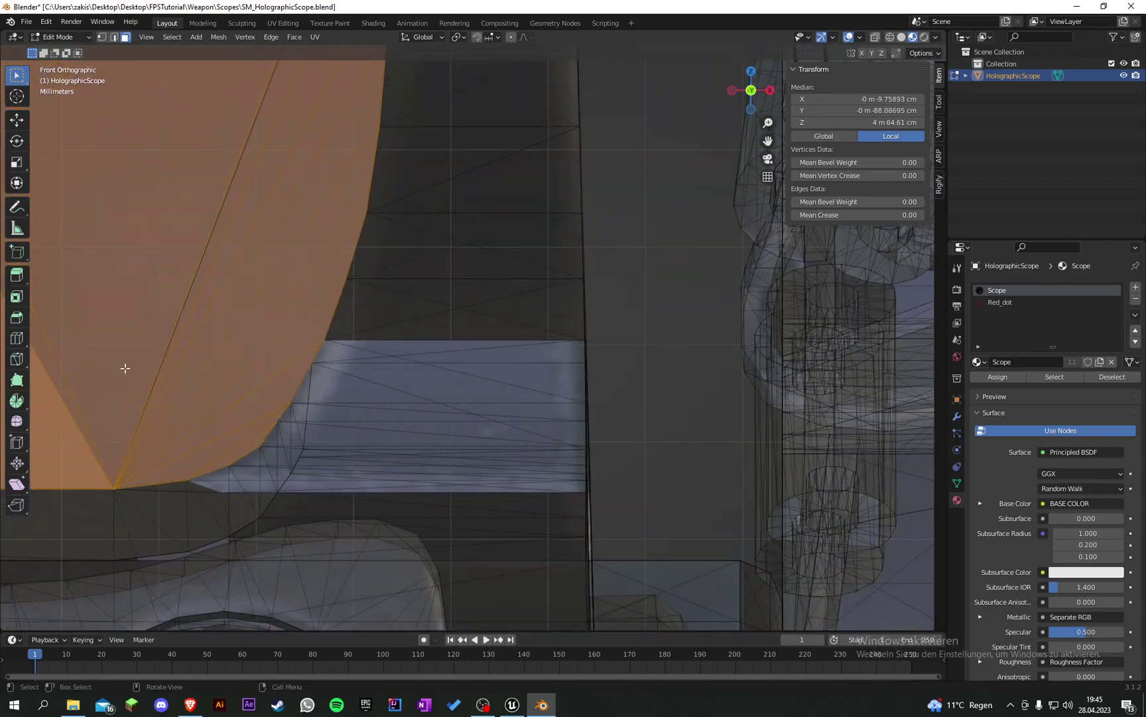
pyautogui.scroll(-8, 302, 325)
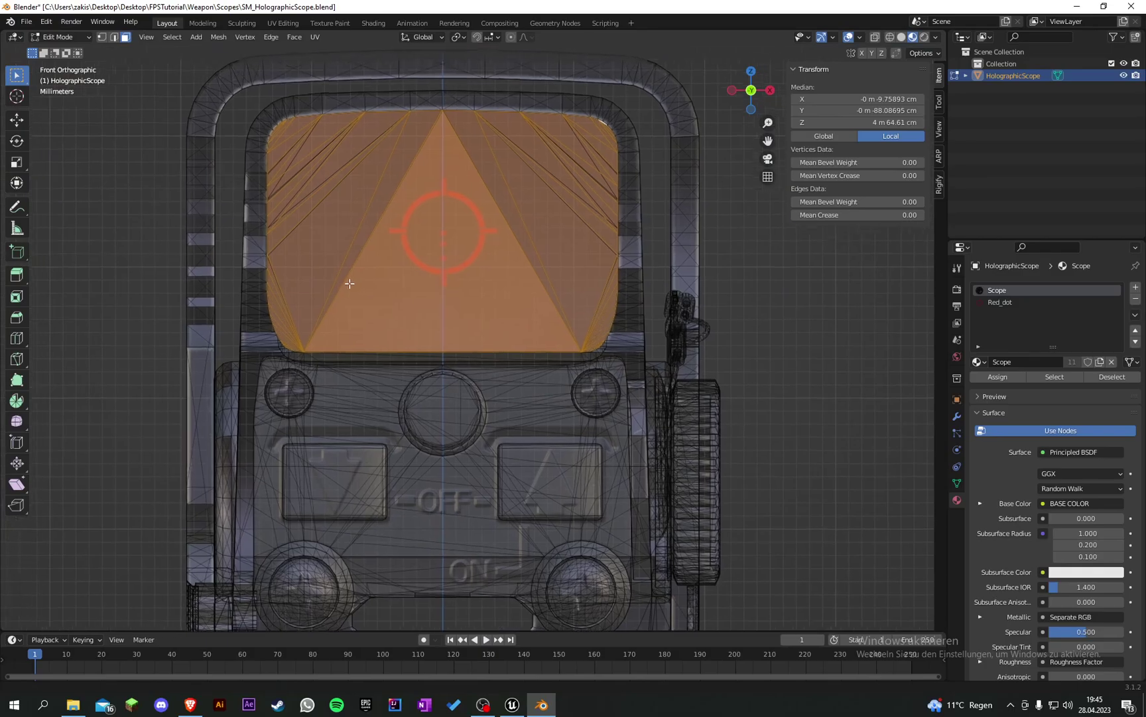
# - Add the rear lens's missing upper-left corner faces to the selection in back view, undoing picks that include the surrounding frame
pyautogui.moveTo(401, 266); pyautogui.dragTo(325, 279, button='middle')
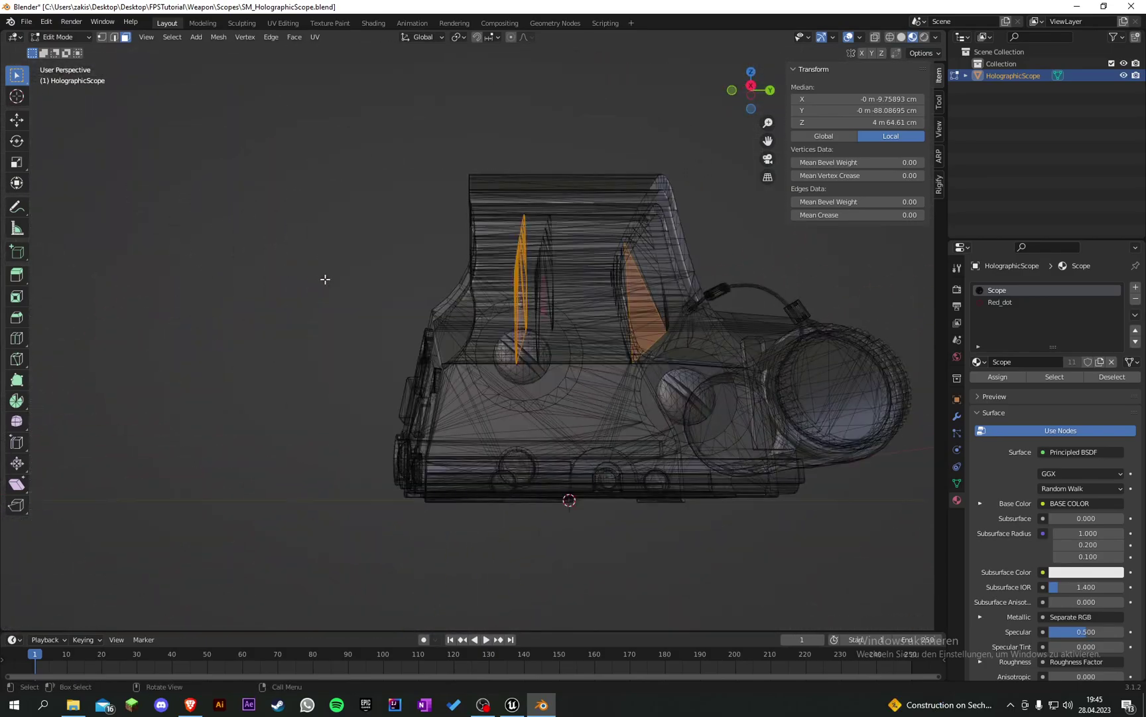
pyautogui.press('ctrl+KP_1')
pyautogui.scroll(5, 463, 286)
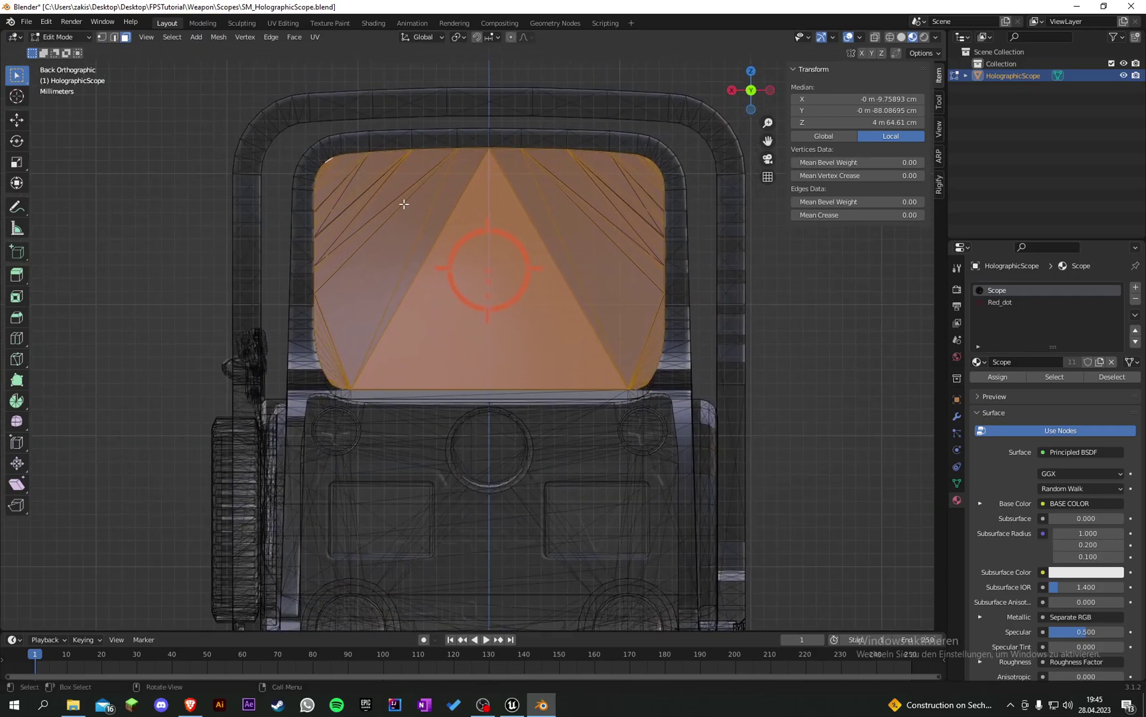
pyautogui.moveTo(329, 161)
pyautogui.mouseDown()
pyautogui.moveTo(632, 353)
pyautogui.moveTo(648, 383)
pyautogui.moveTo(615, 343)
pyautogui.moveTo(314, 155)
pyautogui.mouseUp()
pyautogui.scroll(1, 582, 346)
pyautogui.hotkey('ctrl', 'z')
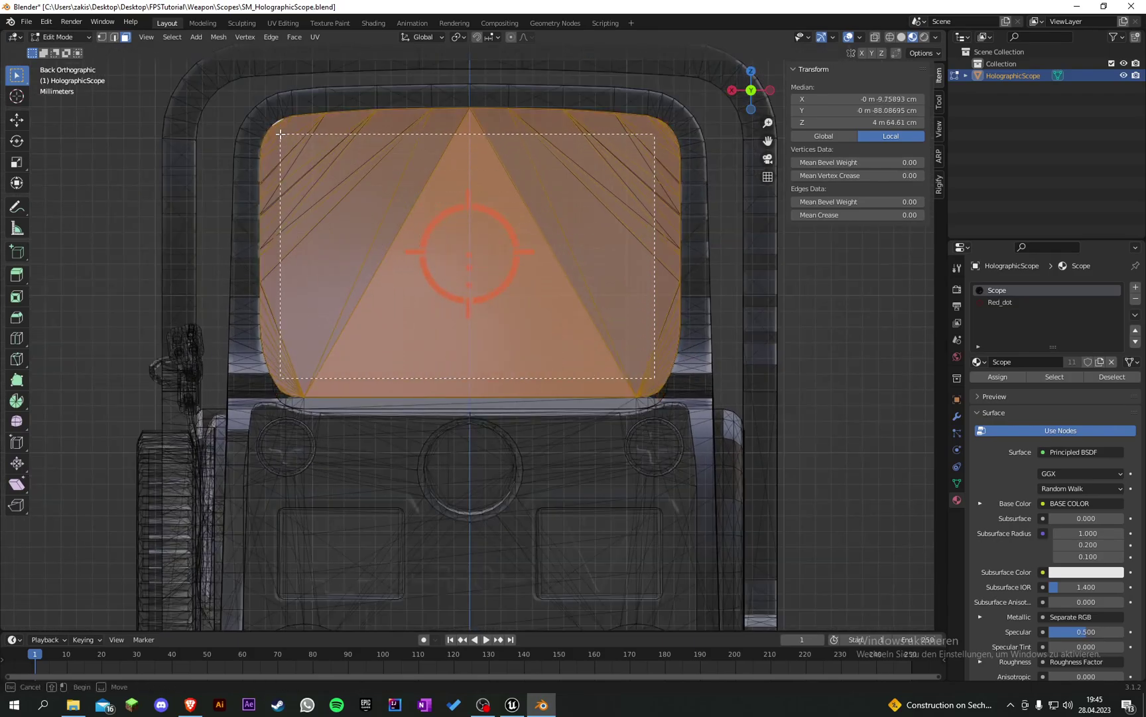
pyautogui.scroll(5, 314, 159)
pyautogui.moveTo(360, 304); pyautogui.dragTo(290, 186)
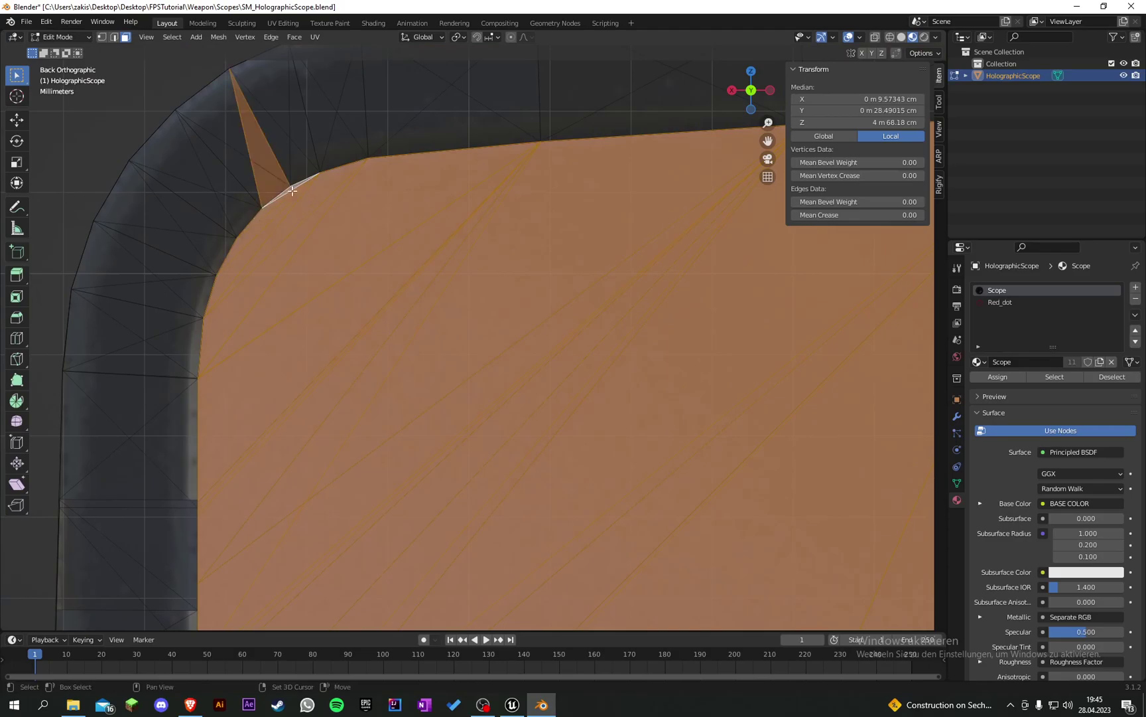
pyautogui.hotkey('ctrl', 'z')
# - Add the rear lens's lower-left corner faces to the selection in back view, leaving out the adjoining frame face
pyautogui.scroll(-6, 345, 299)
pyautogui.keyDown('shift'); pyautogui.moveTo(402, 531); pyautogui.dragTo(366, 199, button='middle'); pyautogui.keyUp('shift')
pyautogui.scroll(6, 338, 450)
pyautogui.keyDown('shift'); pyautogui.moveTo(313, 444); pyautogui.dragTo(394, 275, button='middle'); pyautogui.keyUp('shift')
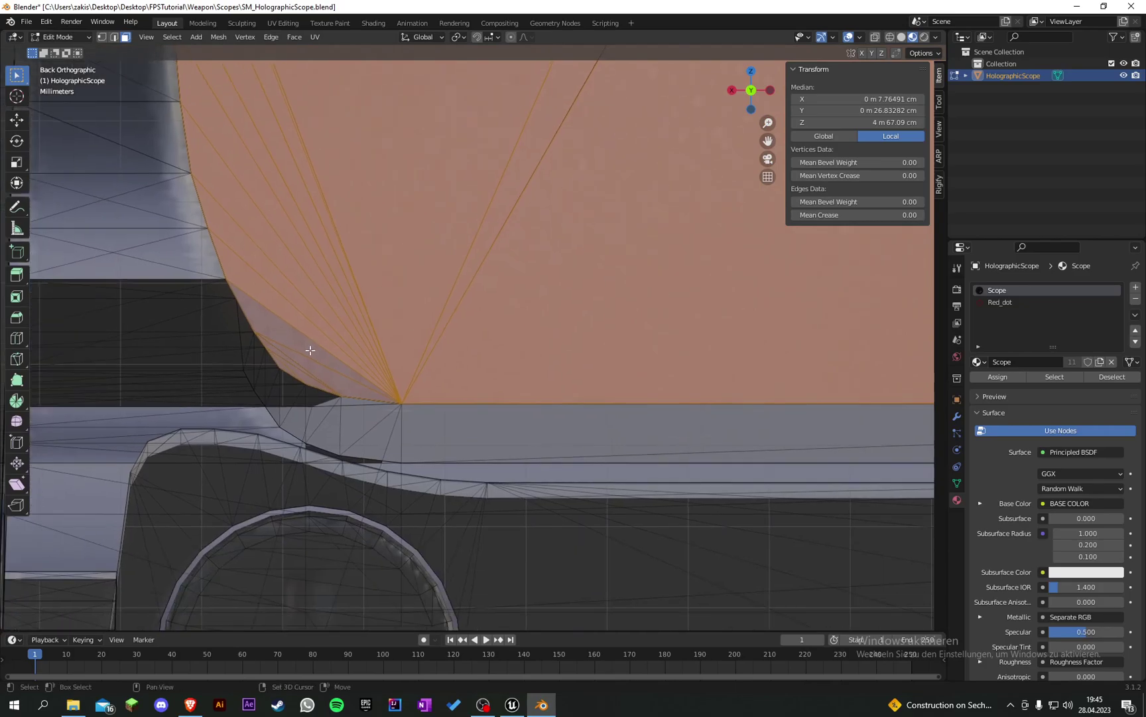
pyautogui.keyDown('shift'); pyautogui.moveTo(286, 371); pyautogui.dragTo(410, 292); pyautogui.keyUp('shift')
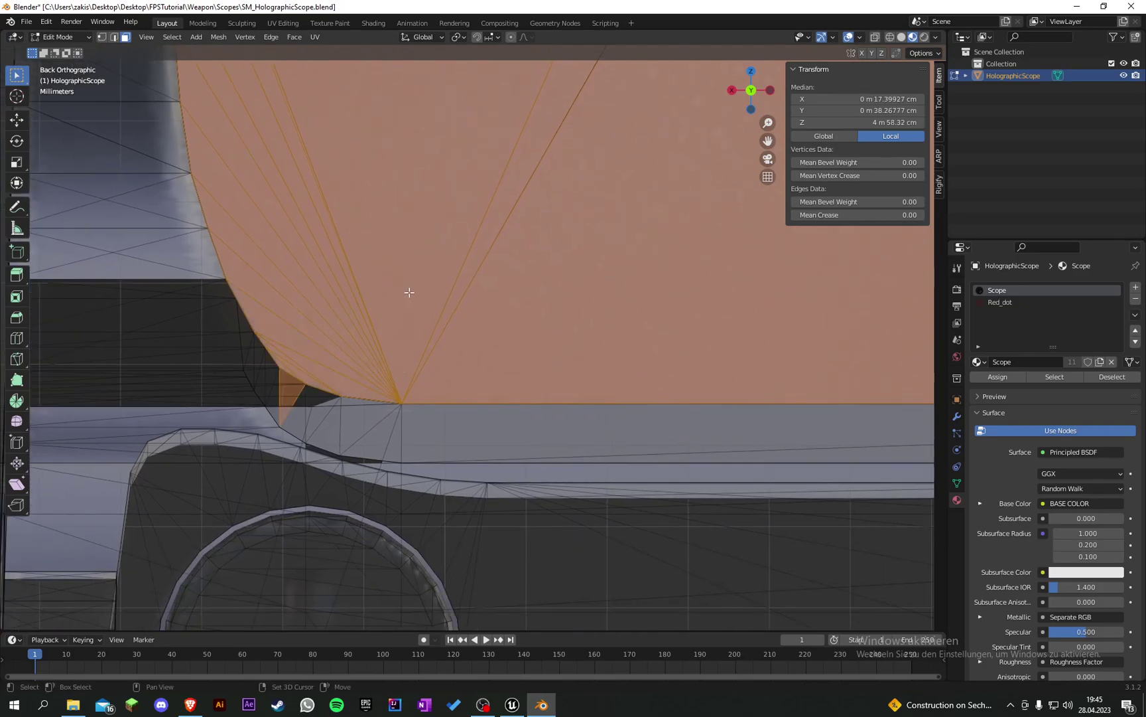
pyautogui.hotkey('ctrl', 'z')
pyautogui.keyDown('shift'); pyautogui.moveTo(287, 369); pyautogui.dragTo(364, 299); pyautogui.keyUp('shift')
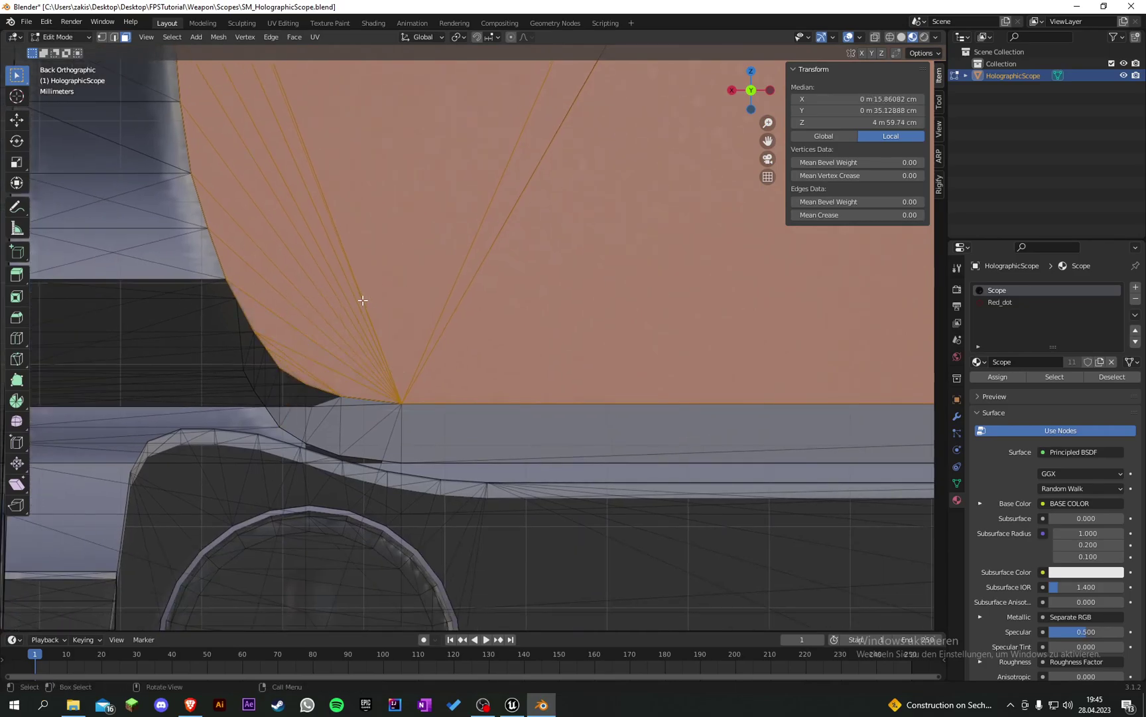
# - Add the unselected faces in the rear lens's lower-right corner to the selection in back view
pyautogui.scroll(-7, 363, 299)
pyautogui.keyDown('shift'); pyautogui.moveTo(879, 200); pyautogui.dragTo(532, 218, button='middle'); pyautogui.keyUp('shift')
pyautogui.scroll(4, 383, 358)
pyautogui.scroll(2, 351, 510)
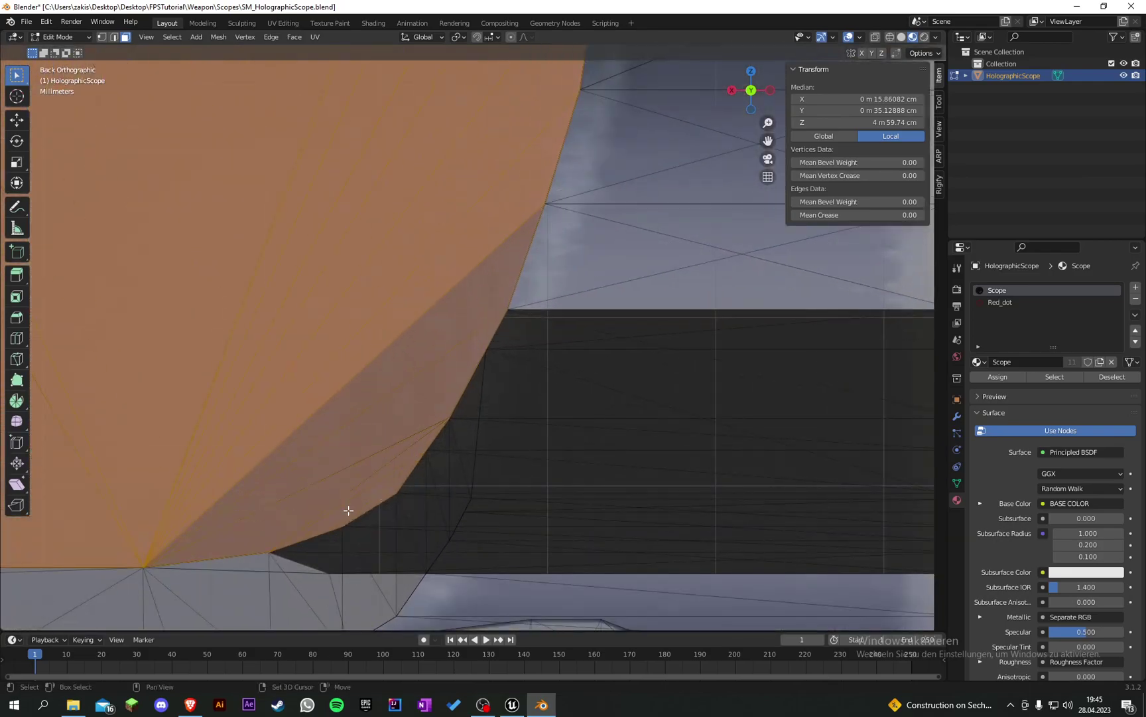
pyautogui.keyDown('shift'); pyautogui.moveTo(389, 490); pyautogui.dragTo(264, 264); pyautogui.keyUp('shift')
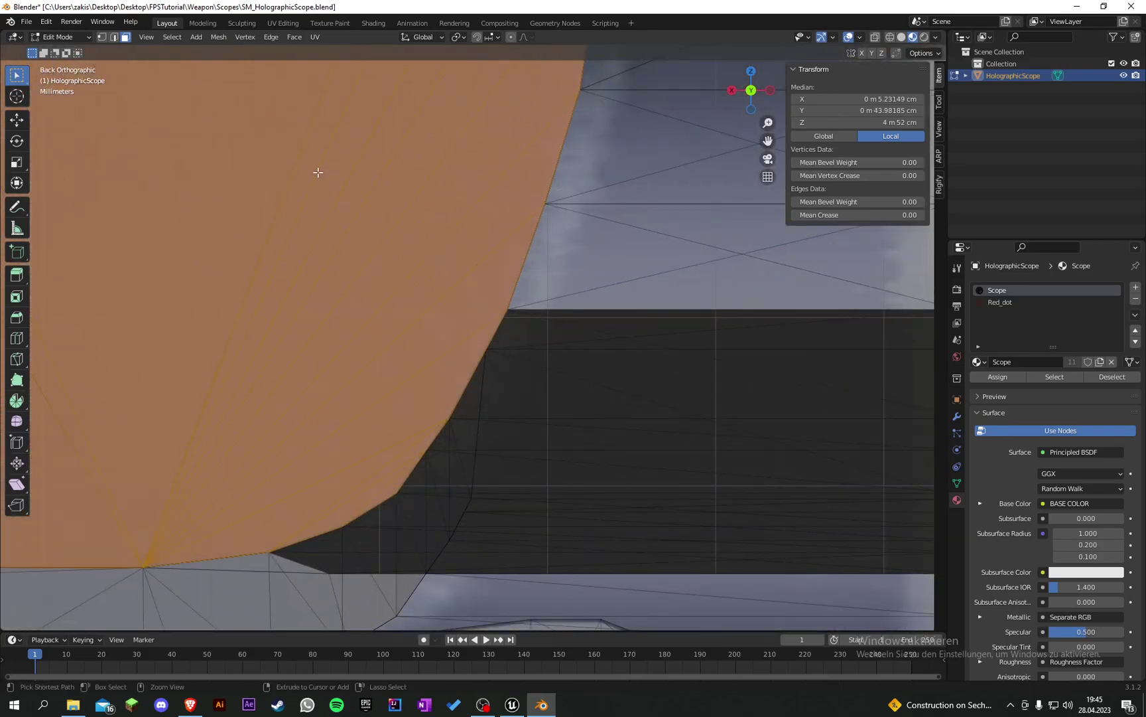
# - Add the unselected faces in the rear lens's upper-right corner to the selection in back view
pyautogui.scroll(-13, 329, 193)
pyautogui.scroll(-2, 330, 194)
pyautogui.scroll(6, 402, 284)
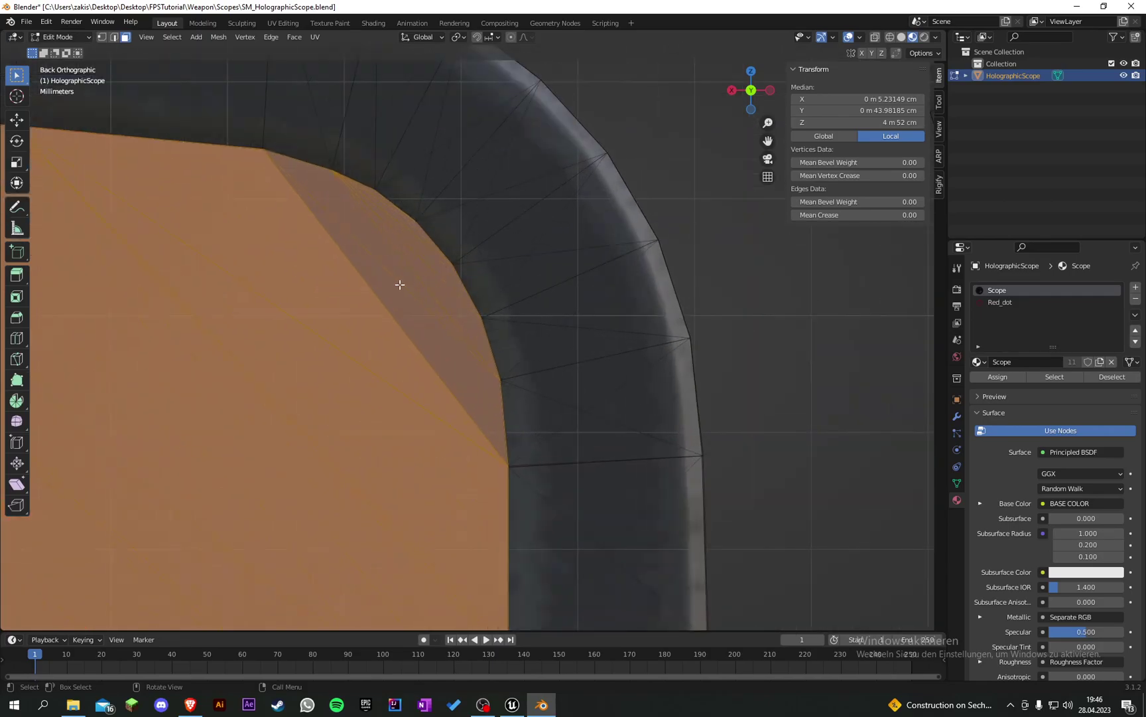
pyautogui.keyDown('shift'); pyautogui.click(398, 247); pyautogui.keyUp('shift')
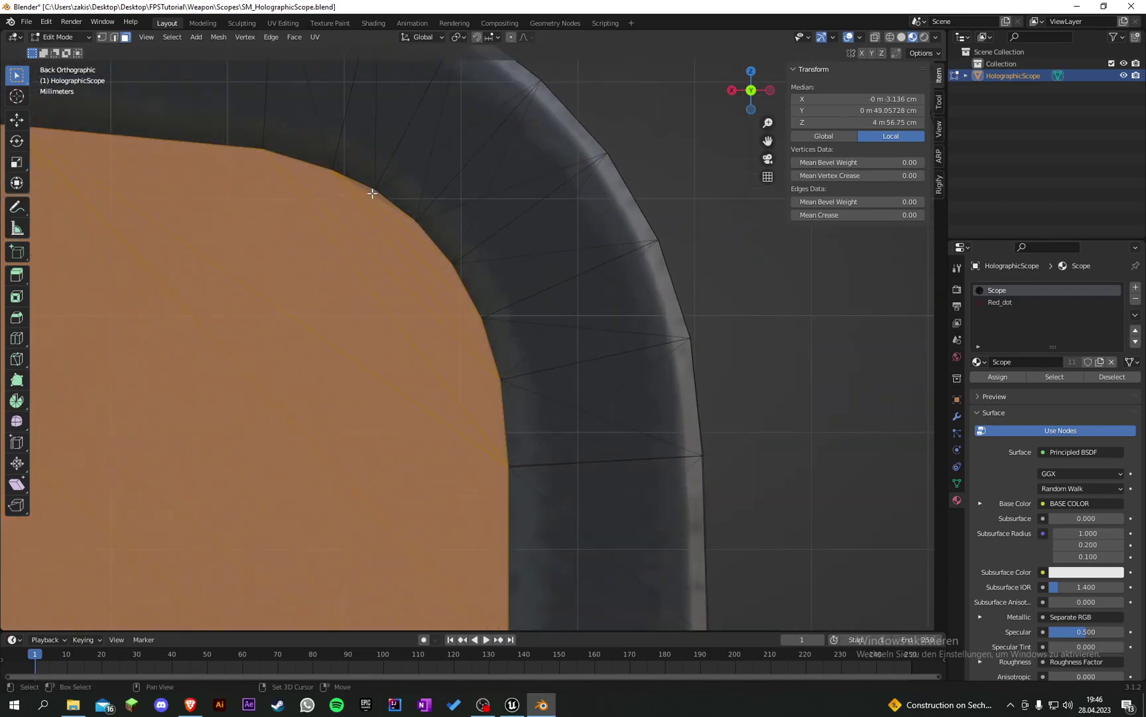
# - Assign the Red_dot material to the selected lens faces and clear the selection
pyautogui.scroll(-6, 372, 193)
pyautogui.scroll(1, 372, 194)
pyautogui.moveTo(372, 194); pyautogui.dragTo(524, 266, button='middle')
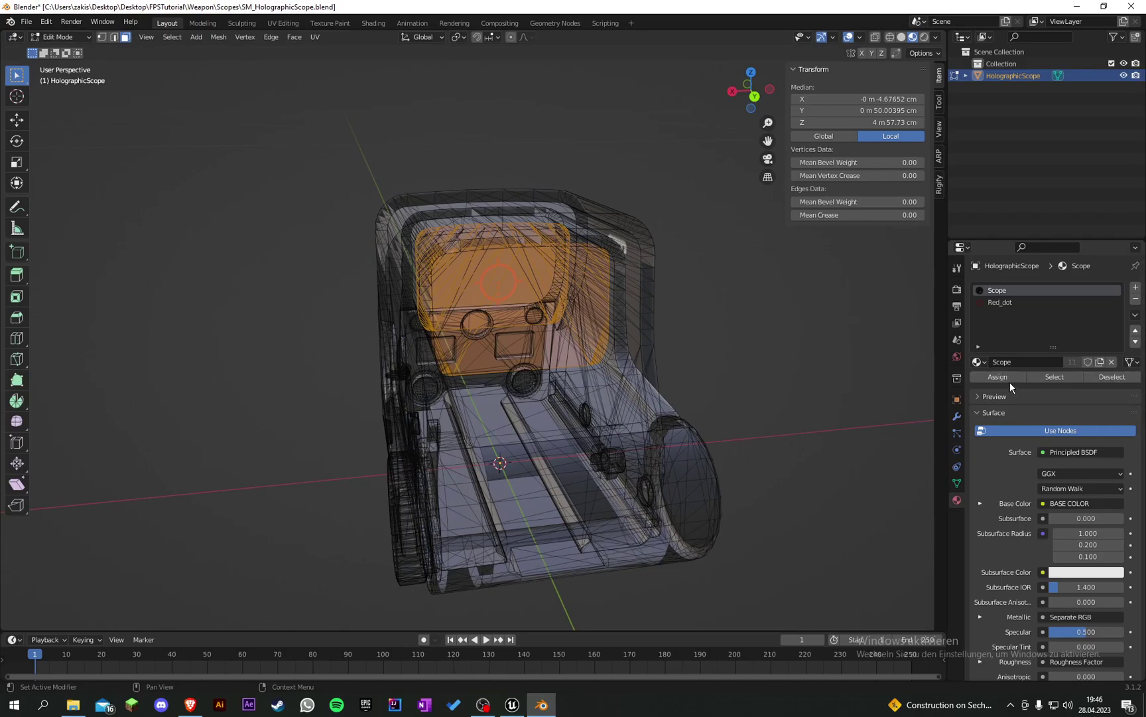
pyautogui.click(1016, 301)
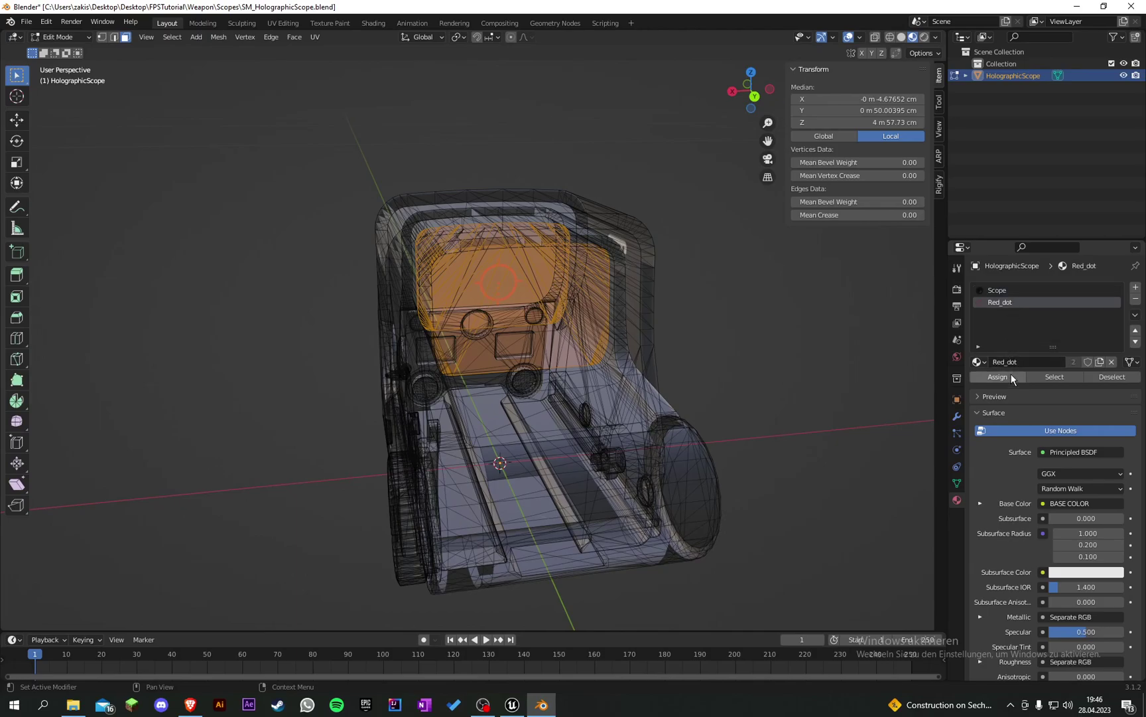
pyautogui.click(880, 290)
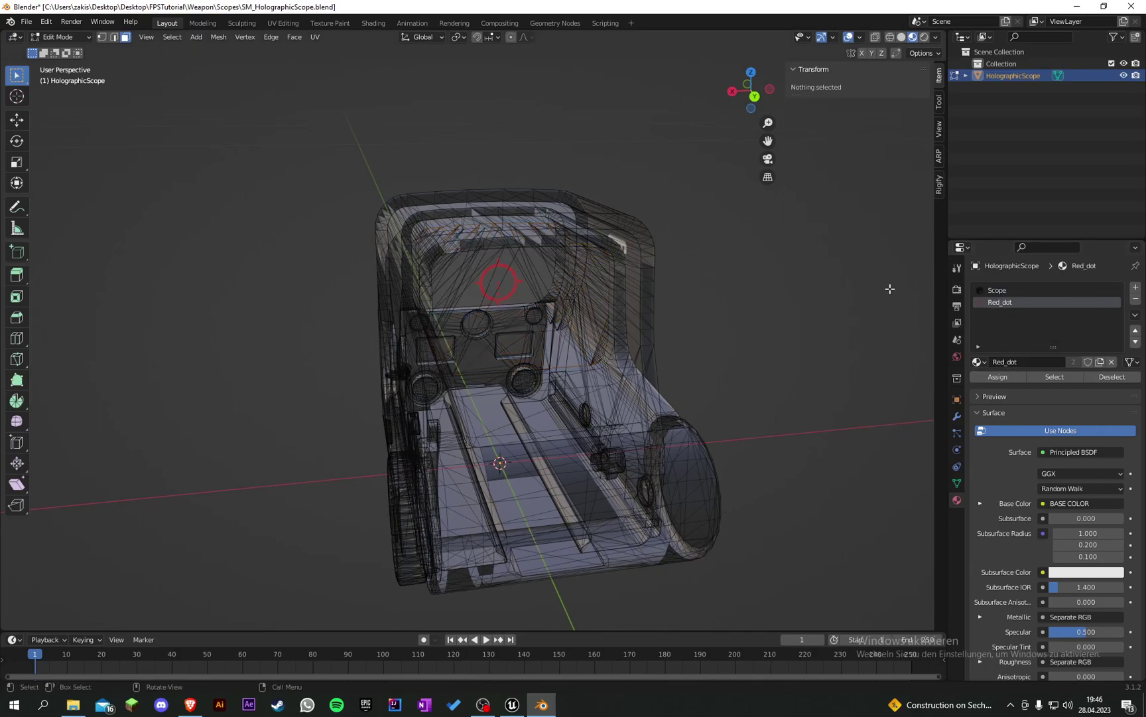
# - Select the geometry assigned to the Scope material to check the lens assignment, clear the selection and save the file
pyautogui.click(1028, 290)
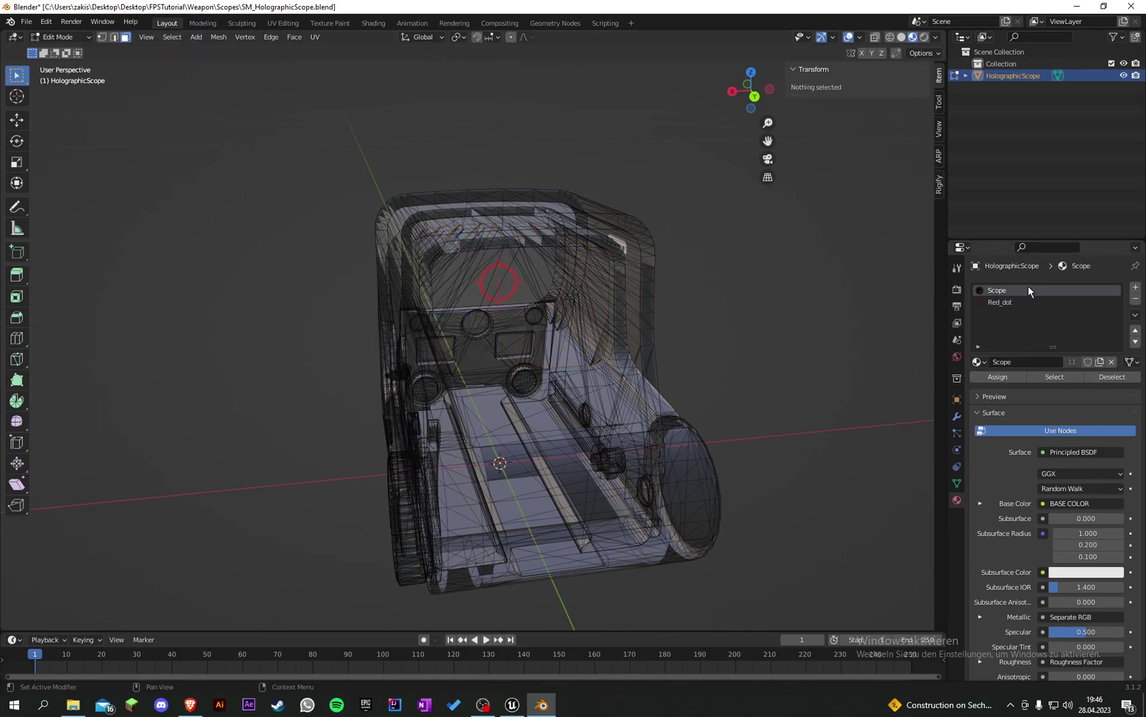
pyautogui.click(1053, 377)
pyautogui.moveTo(631, 332); pyautogui.dragTo(657, 330, button='middle')
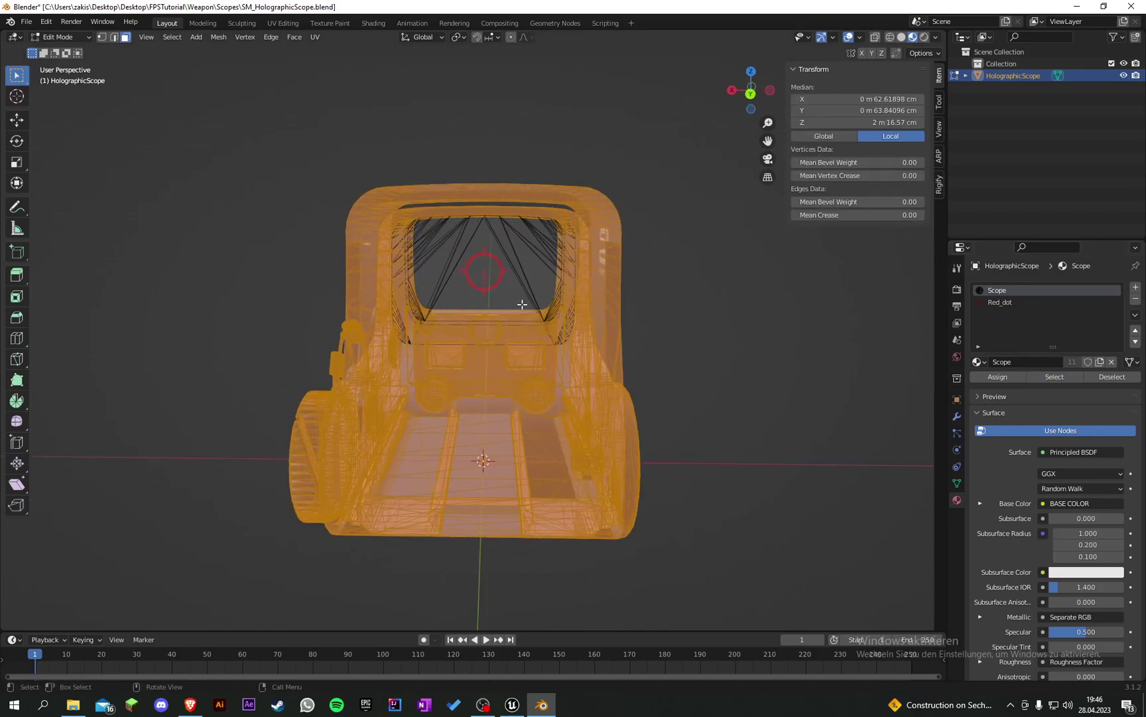
pyautogui.click(776, 279)
pyautogui.moveTo(775, 278); pyautogui.dragTo(666, 281, button='middle')
pyautogui.hotkey('ctrl', 's')
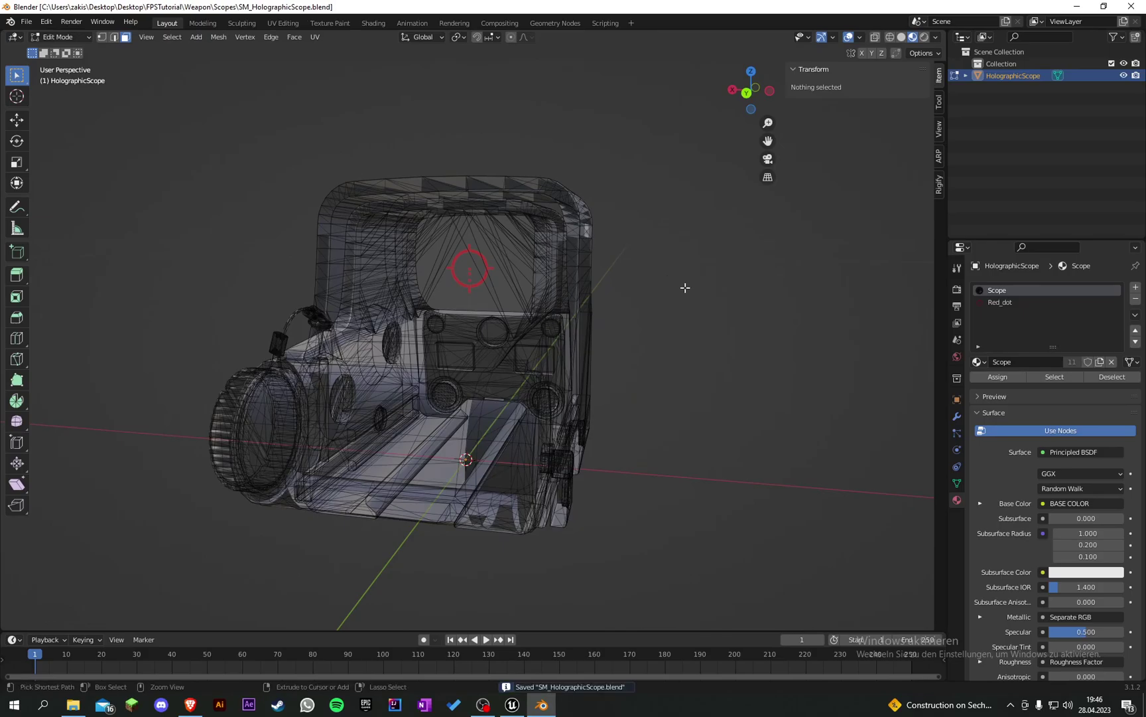
# - Return HolographicScope to Object Mode and save the Blender file again
pyautogui.click(58, 37)
pyautogui.click(59, 36)
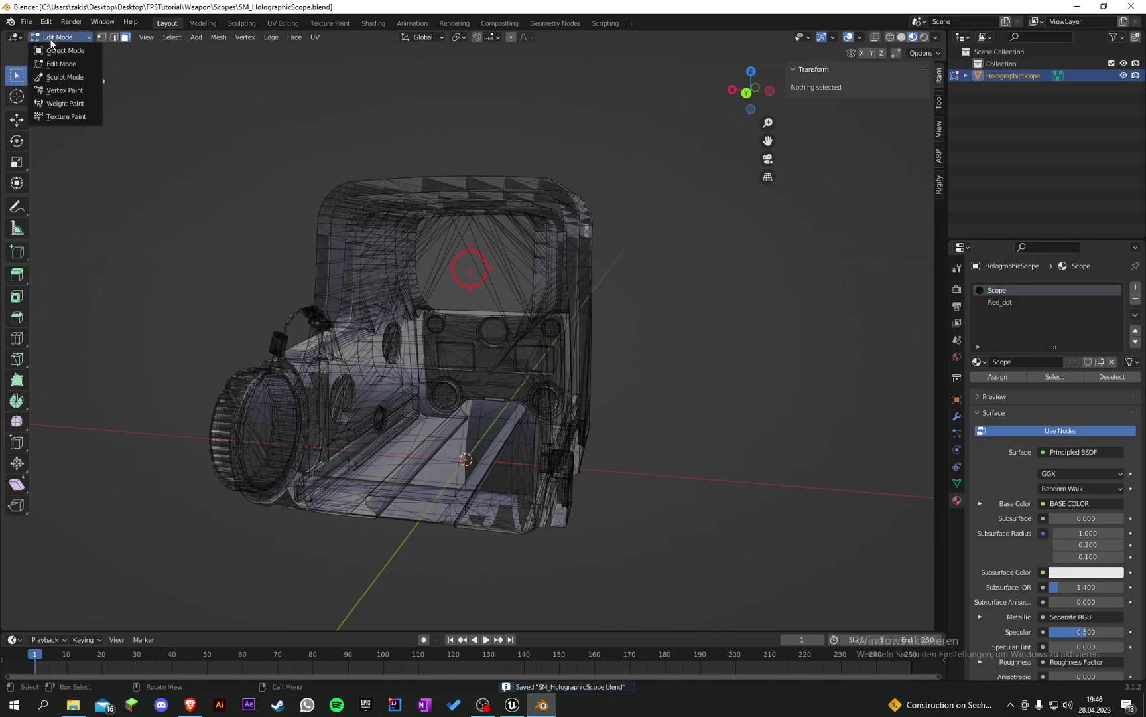
pyautogui.click(57, 46)
pyautogui.hotkey('ctrl', 's')
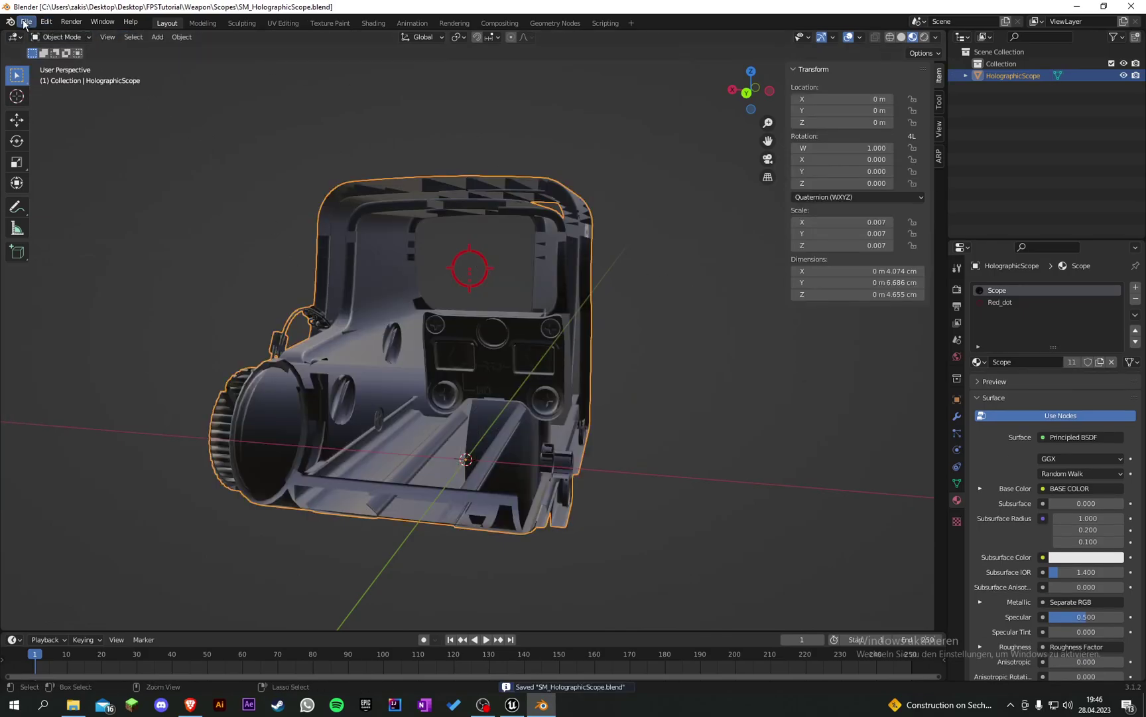
# - Export the holographic scope as an FBX, overwriting the existing file
pyautogui.click(25, 22)
pyautogui.moveTo(100, 195)
pyautogui.click(154, 302)
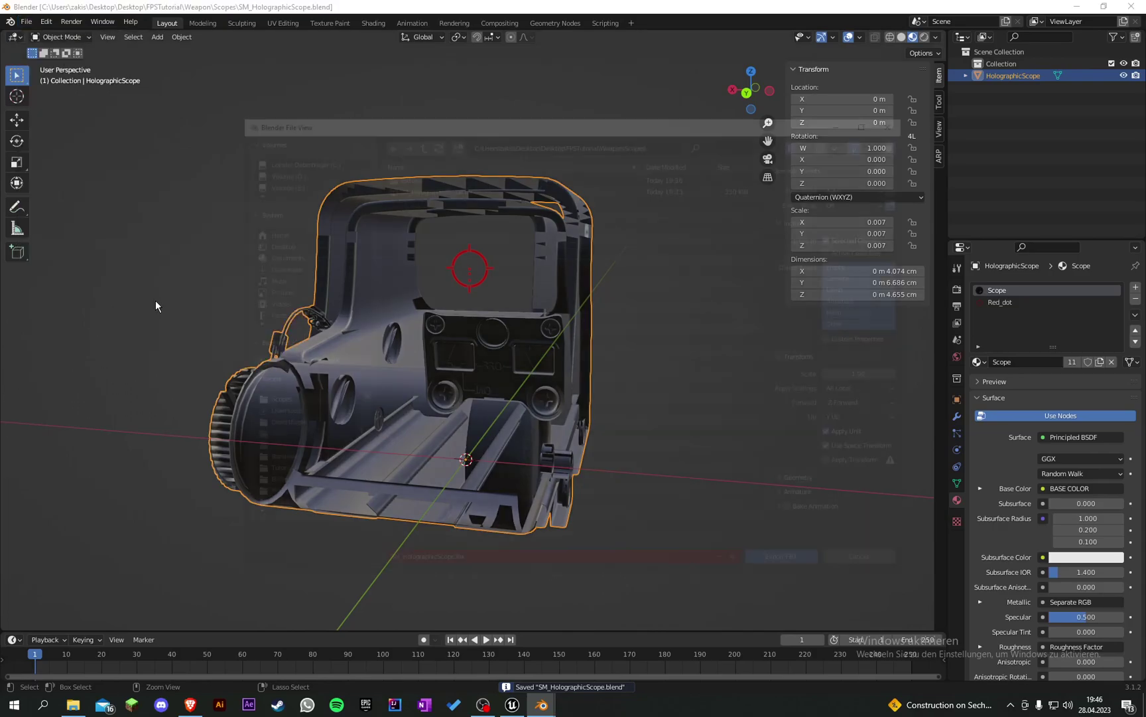
pyautogui.click(776, 565)
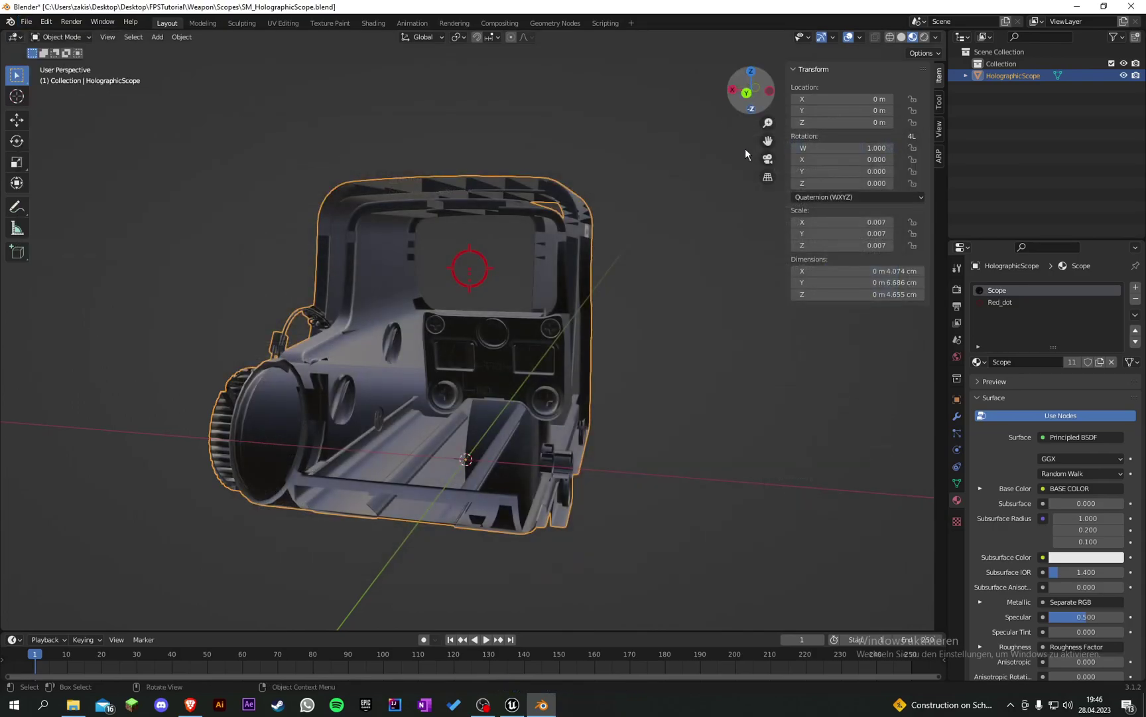
# - Switch to Unreal, reimport the base mesh of SM_HolographicScope and inspect its lens in the preview
pyautogui.click(509, 697)
pyautogui.click(462, 27)
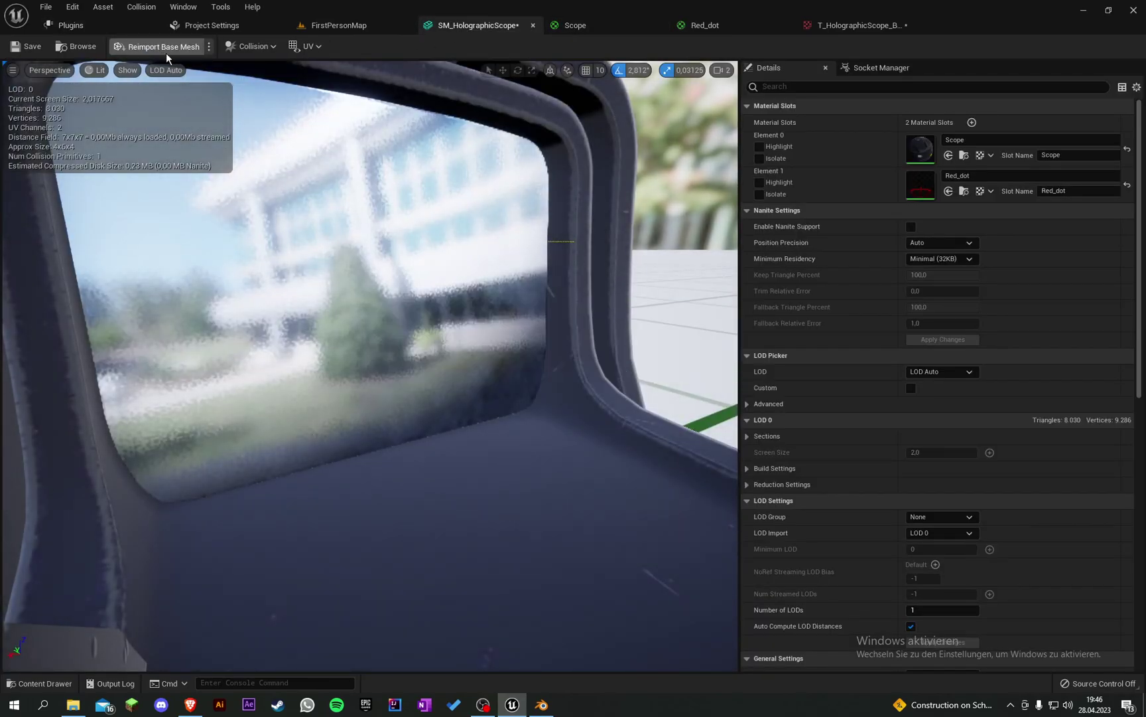
pyautogui.click(187, 45)
pyautogui.moveTo(369, 365); pyautogui.dragTo(325, 349, button='right')
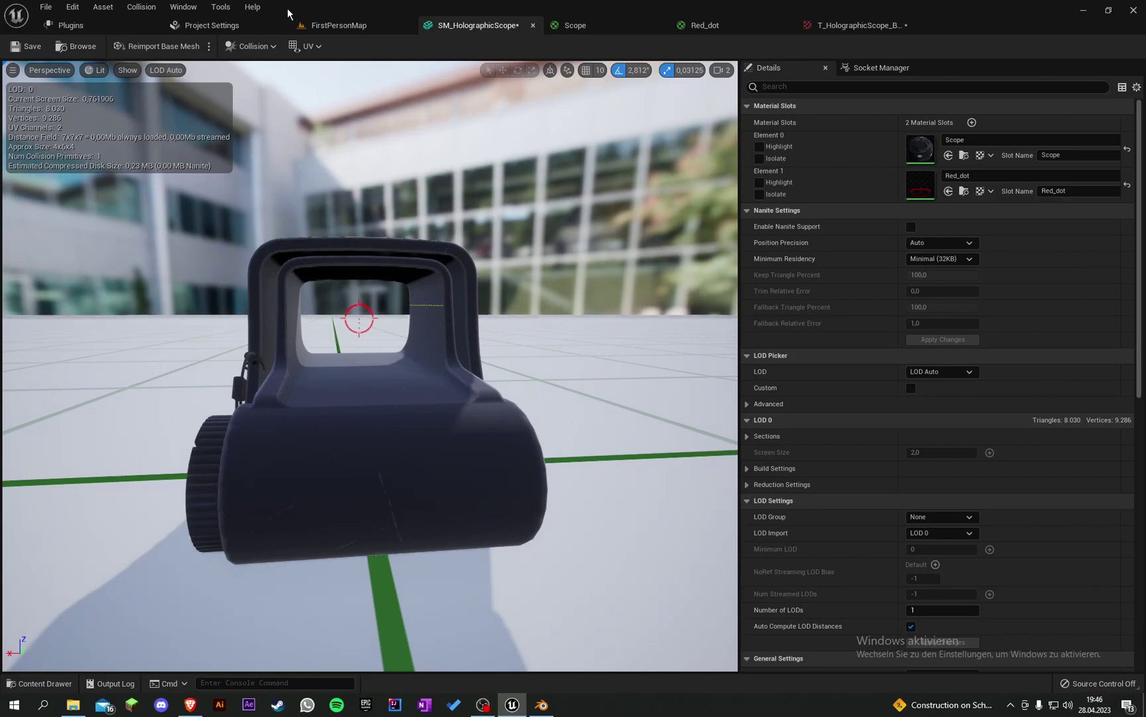
# - Delete the placed holographic scope from the FirstPersonMap level
pyautogui.click(339, 25)
pyautogui.click(515, 509)
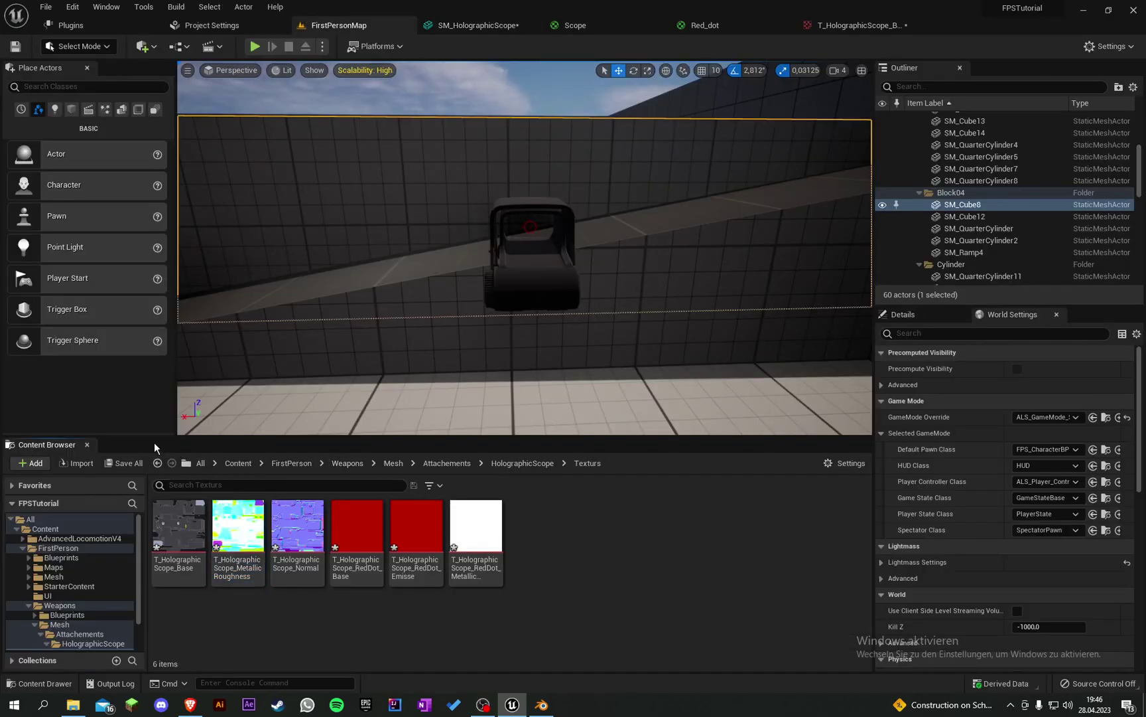
pyautogui.click(528, 289)
pyautogui.press('Delete')
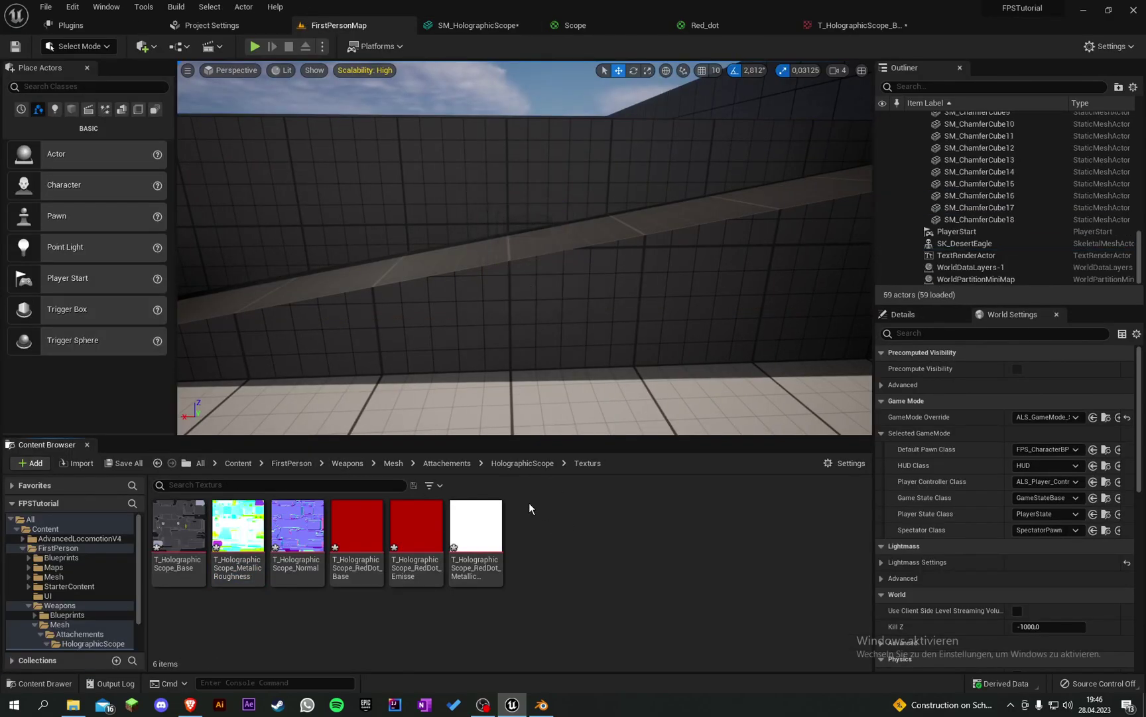
# - Open the BP_Weapon_Base blueprint from the Weapons Blueprints folder and examine its Scope Type variable
pyautogui.click(284, 463)
pyautogui.doubleClick(475, 524)
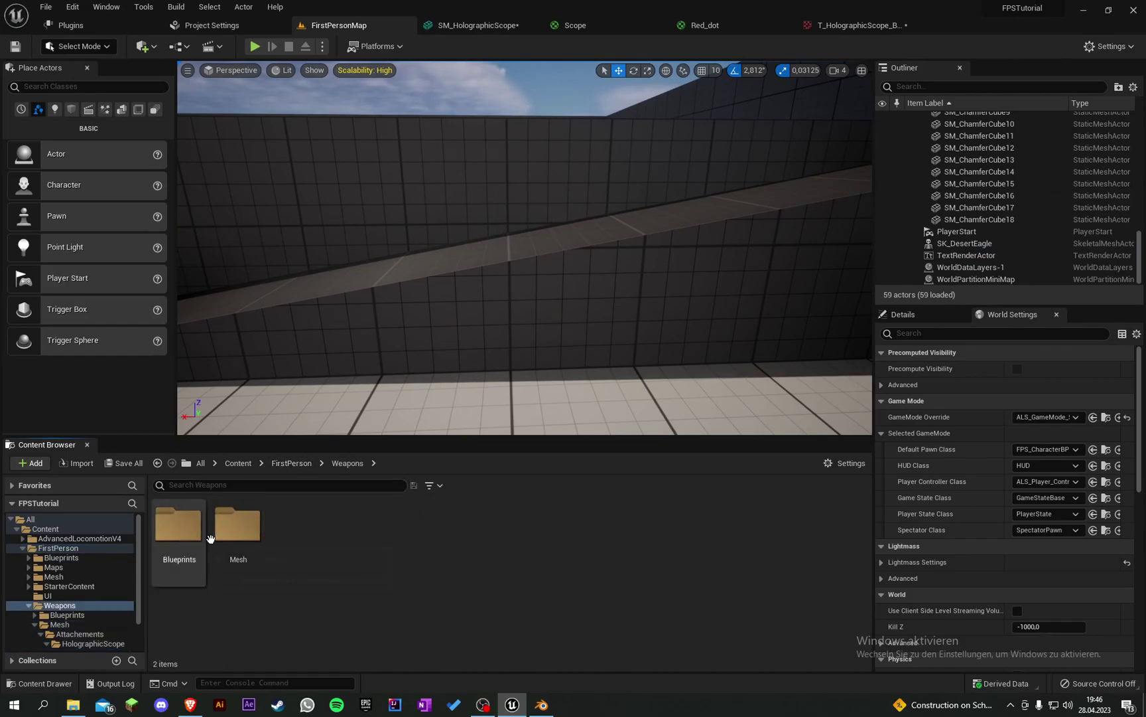
pyautogui.doubleClick(186, 531)
pyautogui.doubleClick(189, 532)
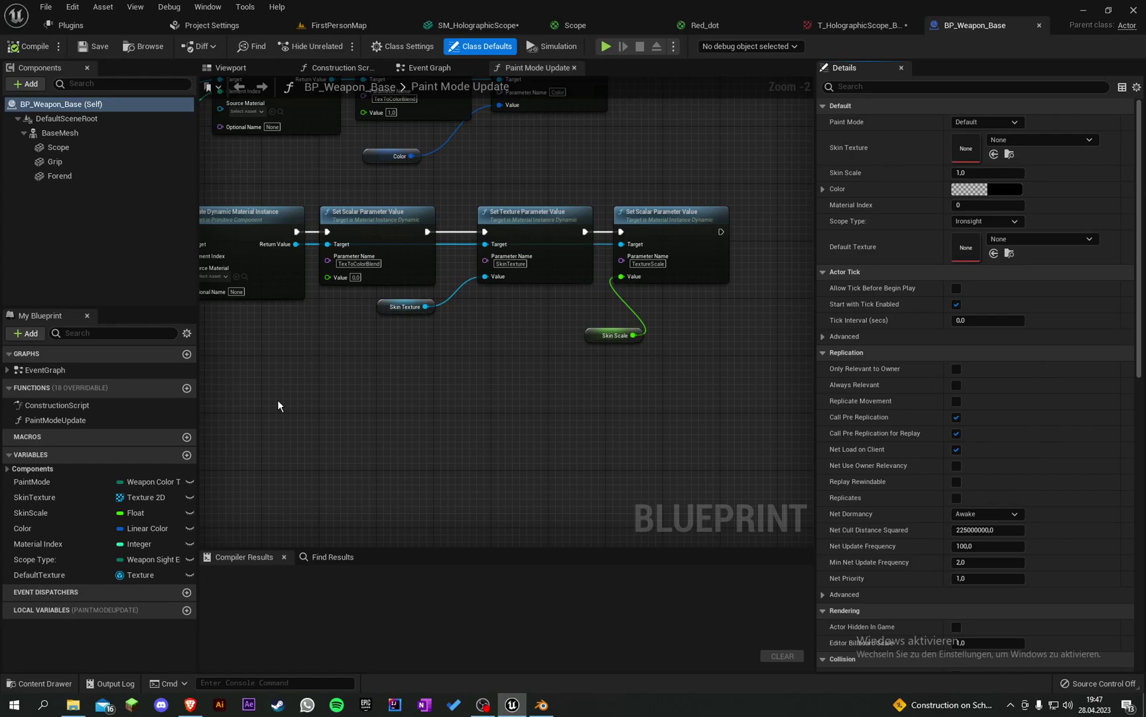
pyautogui.click(40, 559)
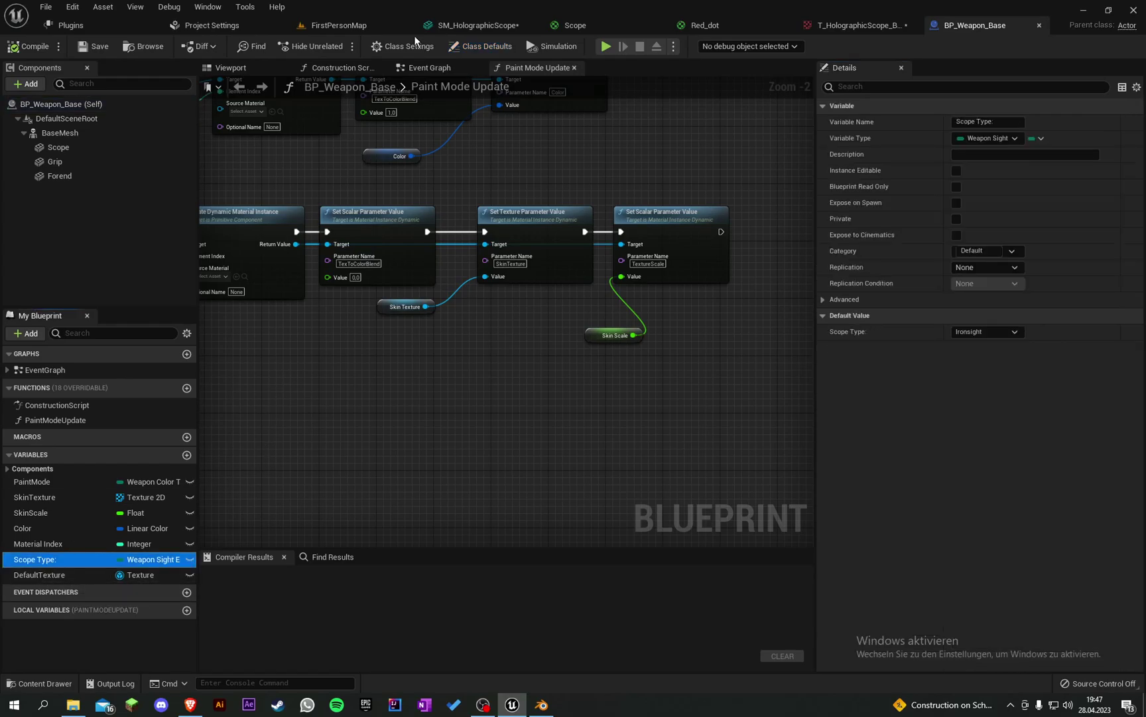
# - Open the WeaponSight_Enum enumeration from the FirstPerson Blueprints Data folder
pyautogui.click(340, 24)
pyautogui.click(352, 464)
pyautogui.doubleClick(197, 531)
pyautogui.doubleClick(199, 531)
pyautogui.click(341, 462)
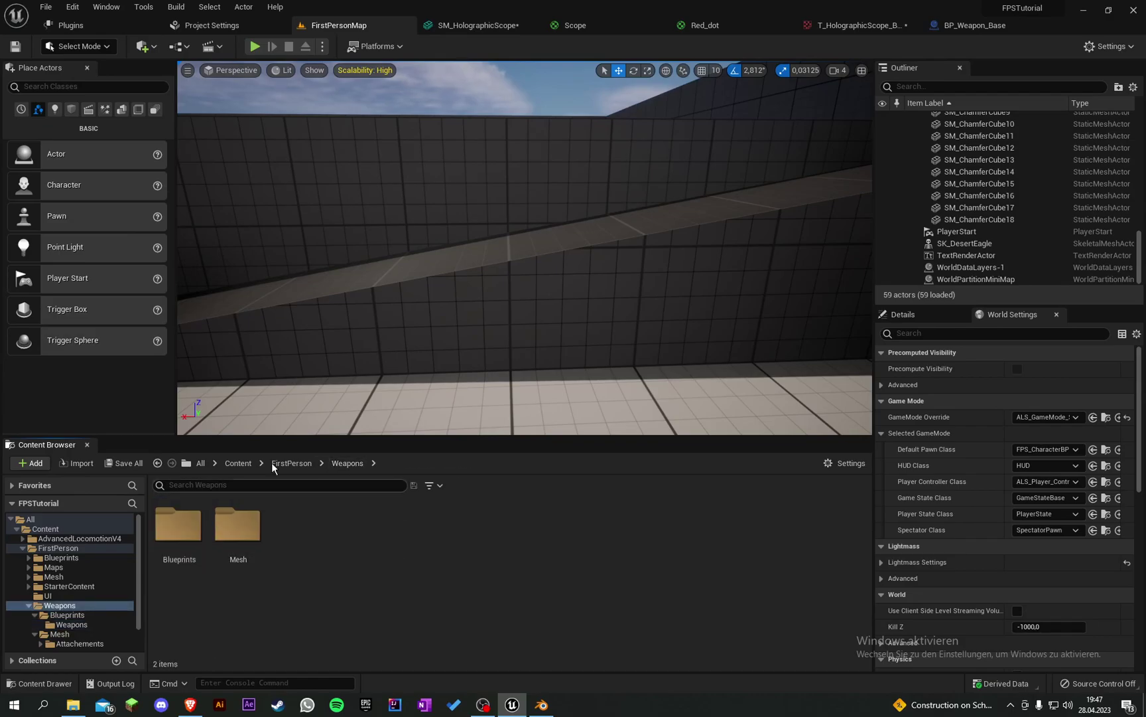
pyautogui.click(292, 462)
pyautogui.doubleClick(178, 524)
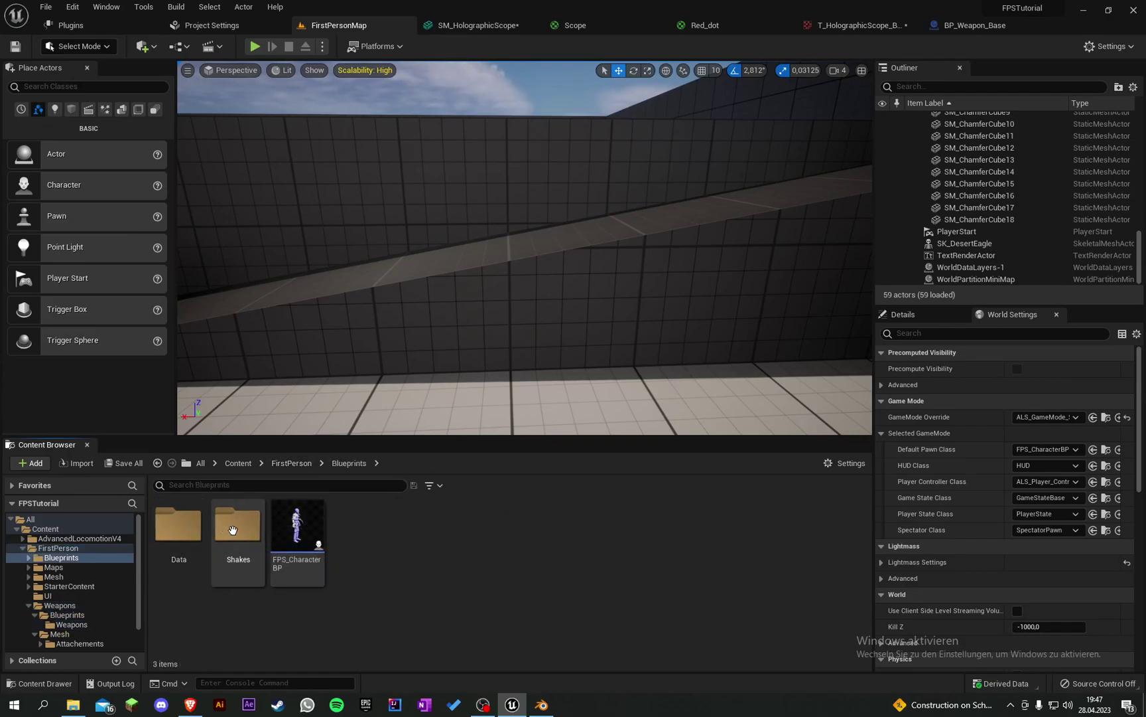
pyautogui.doubleClick(180, 524)
pyautogui.doubleClick(262, 518)
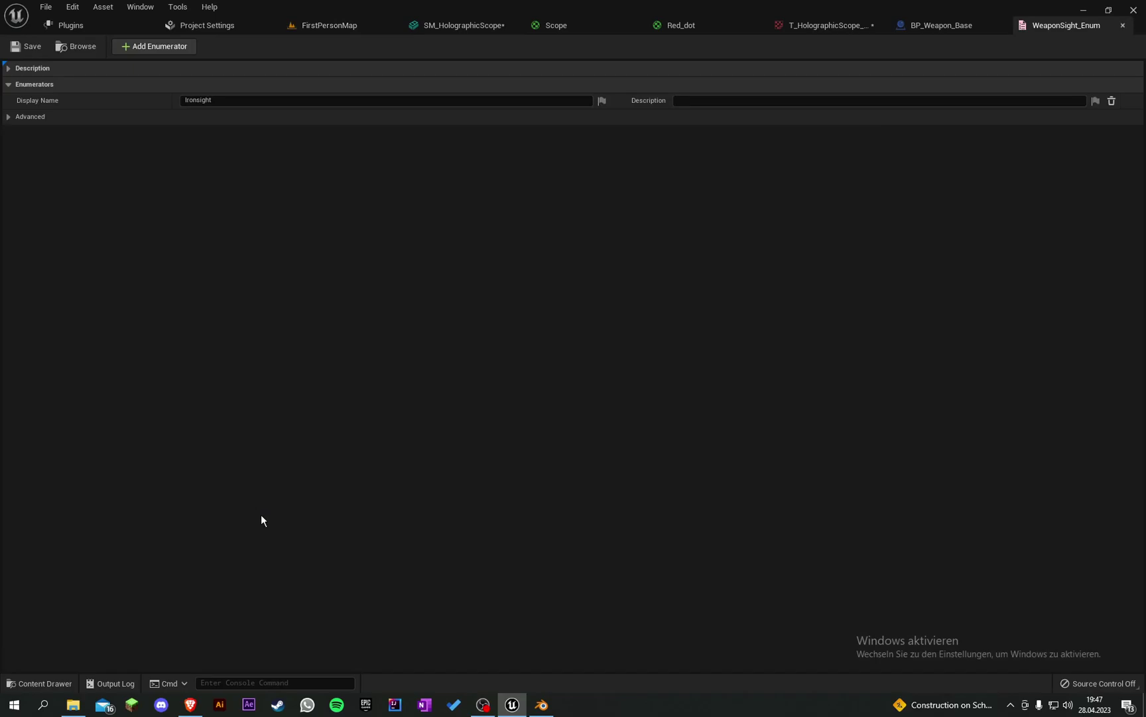
# - Add a second enumerator named Holographic to the WeaponSight_Enum
pyautogui.click(166, 52)
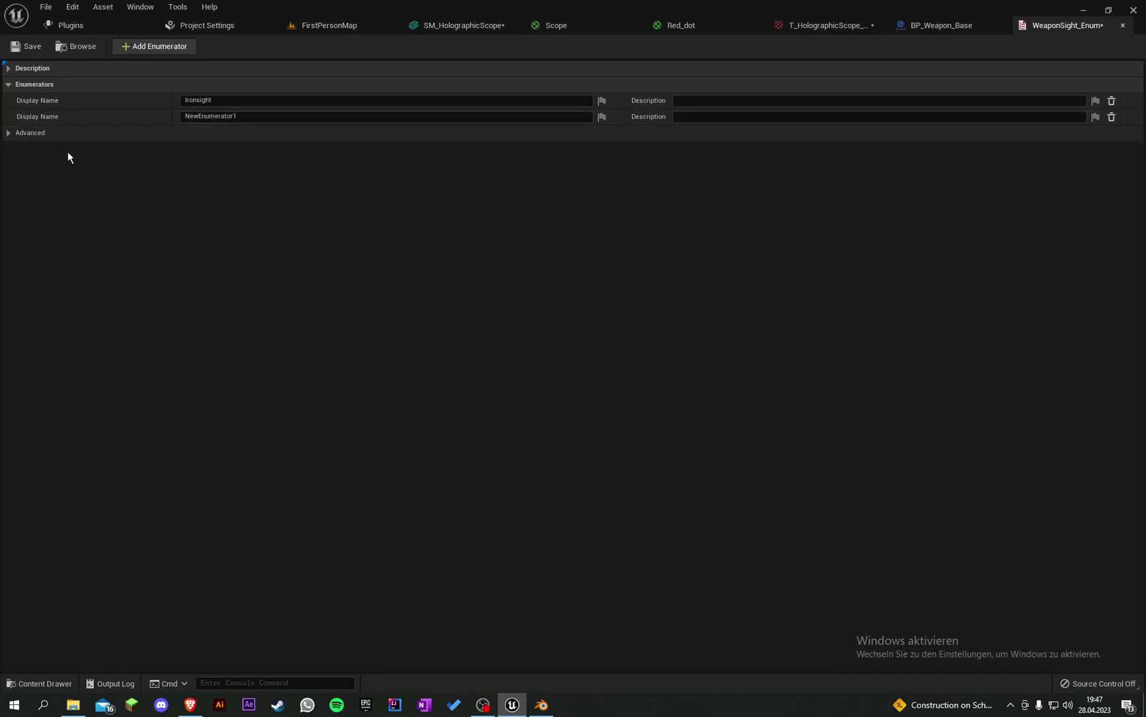
pyautogui.click(196, 116)
pyautogui.press('BackSpace')
pyautogui.write('Hol9o')
pyautogui.press('BackSpace')
pyautogui.press('BackSpace')
pyautogui.write('ographic')
pyautogui.press('Return')
# - Create a new function named ScopeMeshUpdate in BP_Weapon_Base and compile the blueprint
pyautogui.click(970, 30)
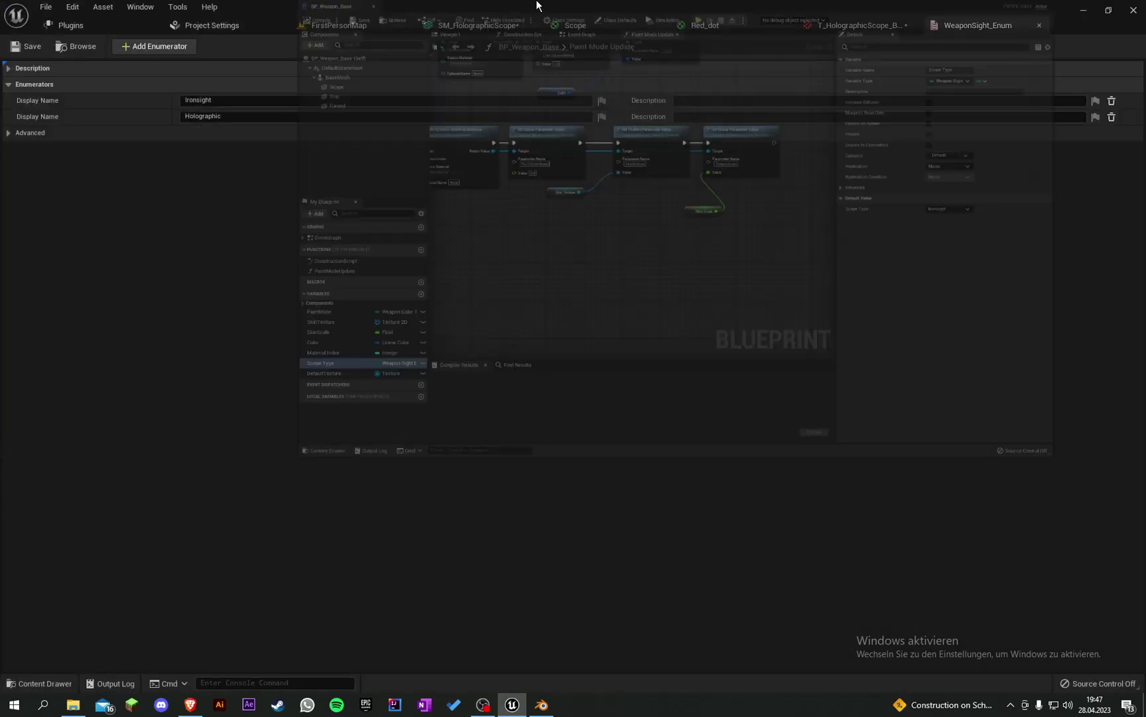
pyautogui.moveTo(608, 179); pyautogui.dragTo(633, 238, button='right')
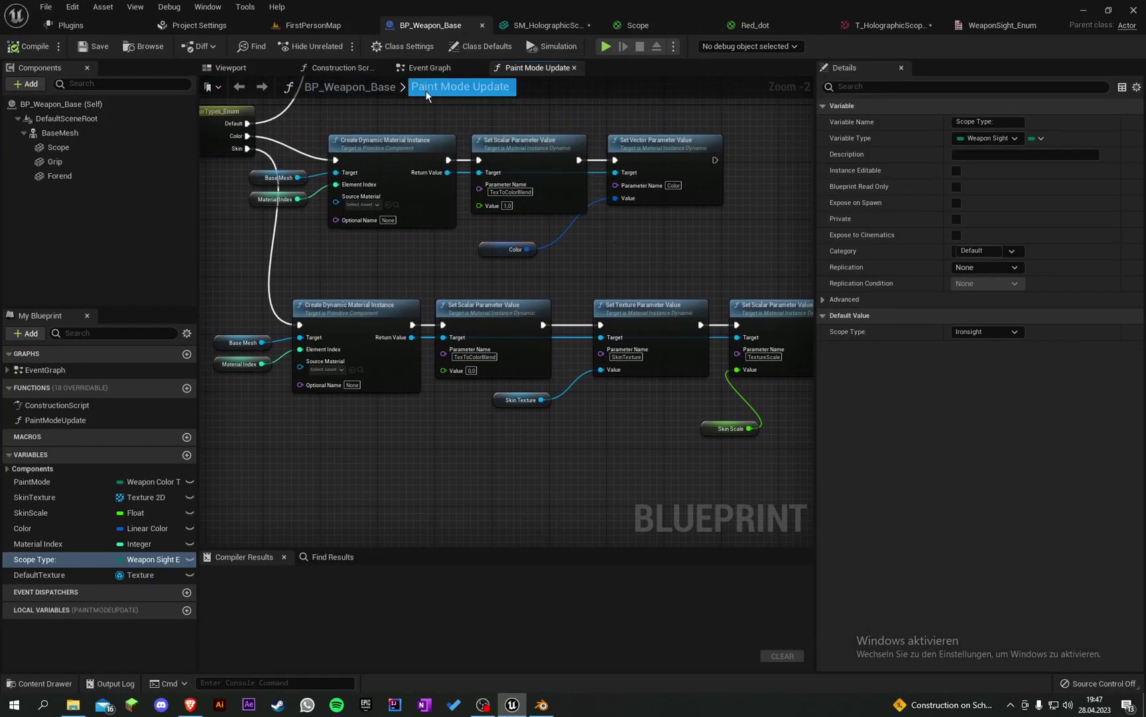
pyautogui.click(187, 389)
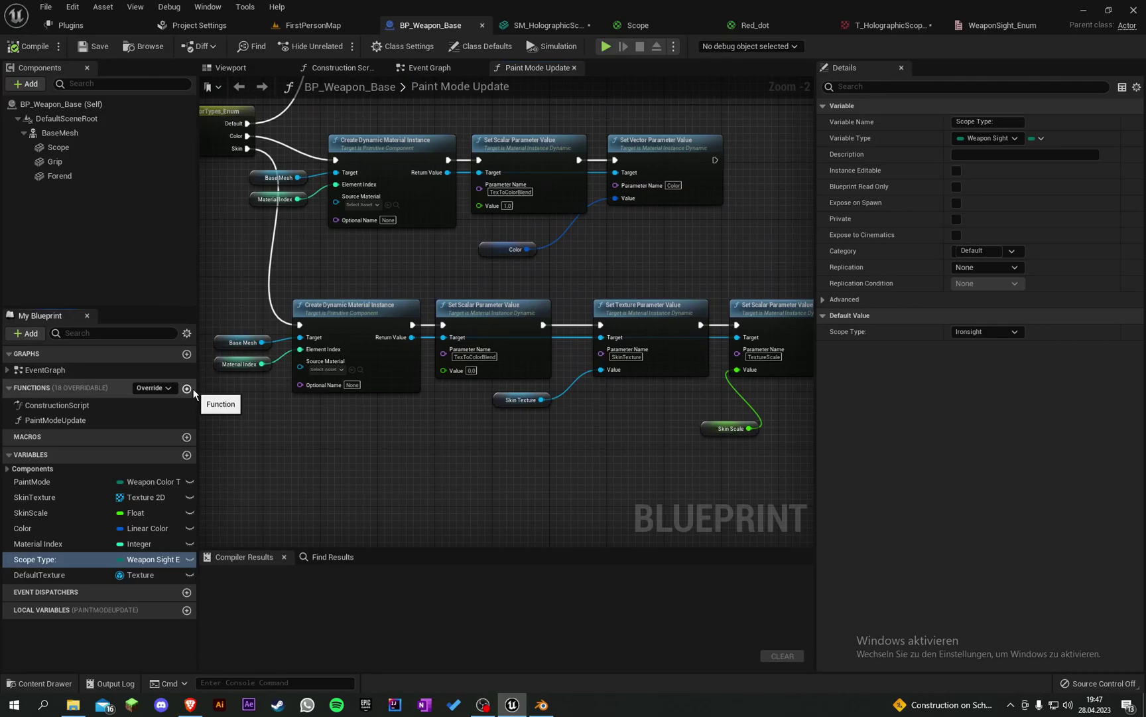
pyautogui.press('BackSpace')
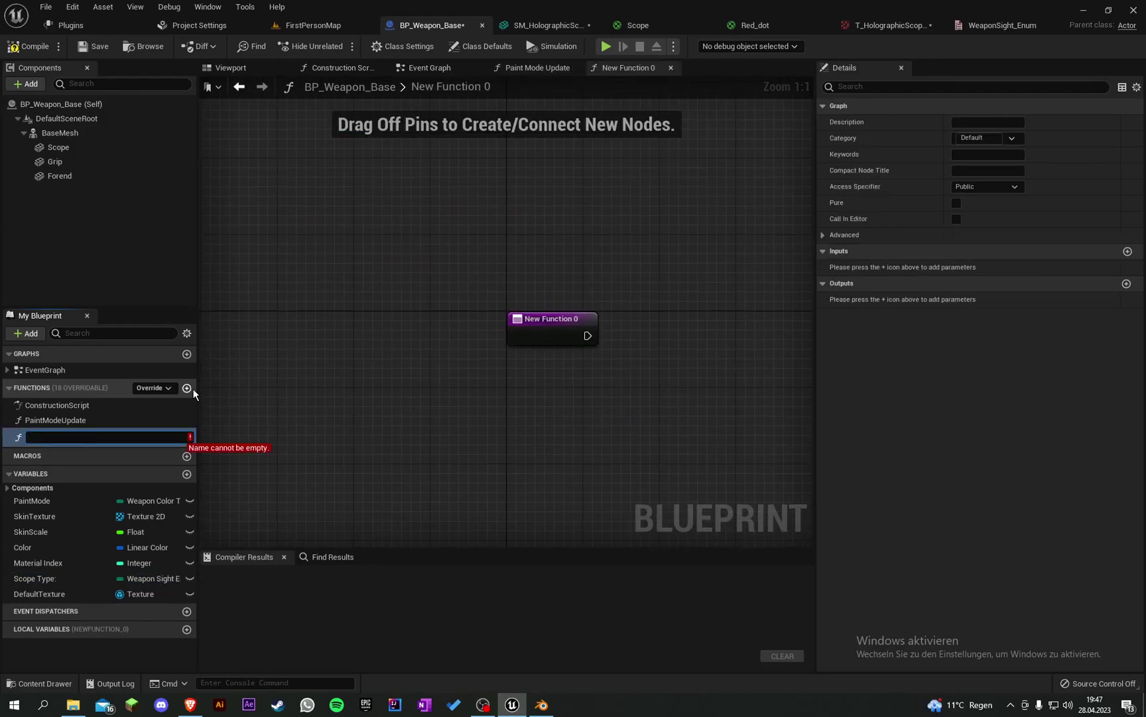
pyautogui.write('ScopeMeshUpdate')
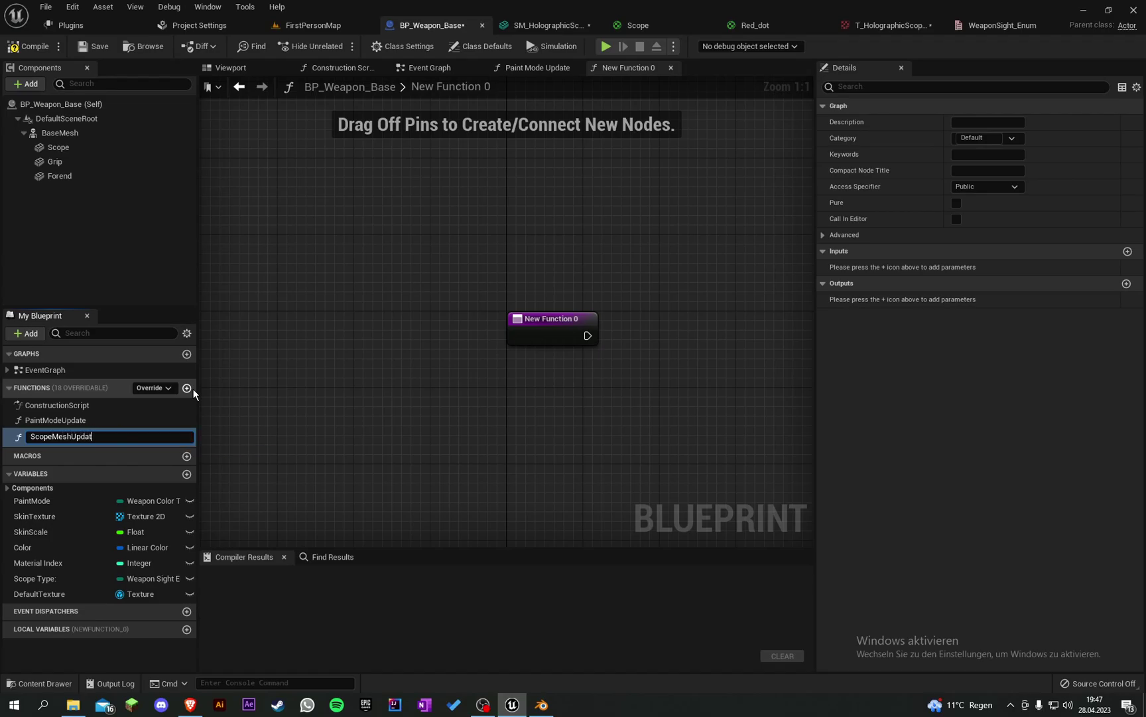
pyautogui.press('Return')
pyautogui.moveTo(492, 279); pyautogui.dragTo(399, 223, button='right')
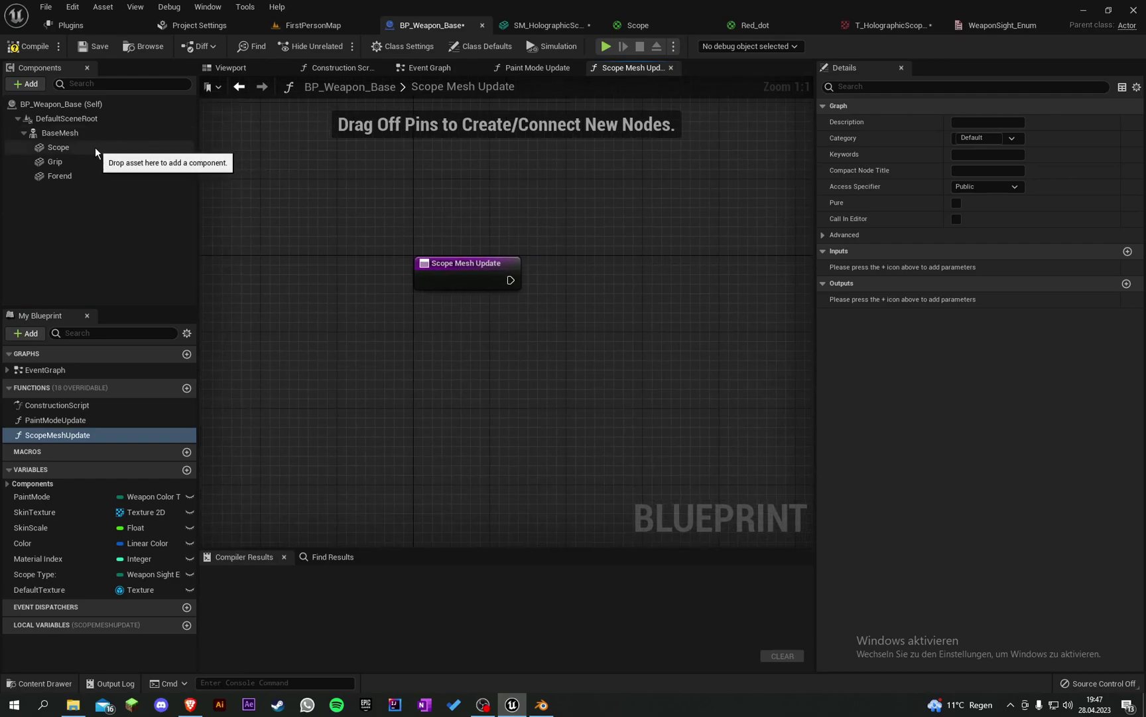
pyautogui.click(28, 48)
# - Add a Switch on WeaponSight_Enum node wired to the Scope Mesh Update function's execution output
pyautogui.moveTo(462, 215); pyautogui.dragTo(308, 305, button='right')
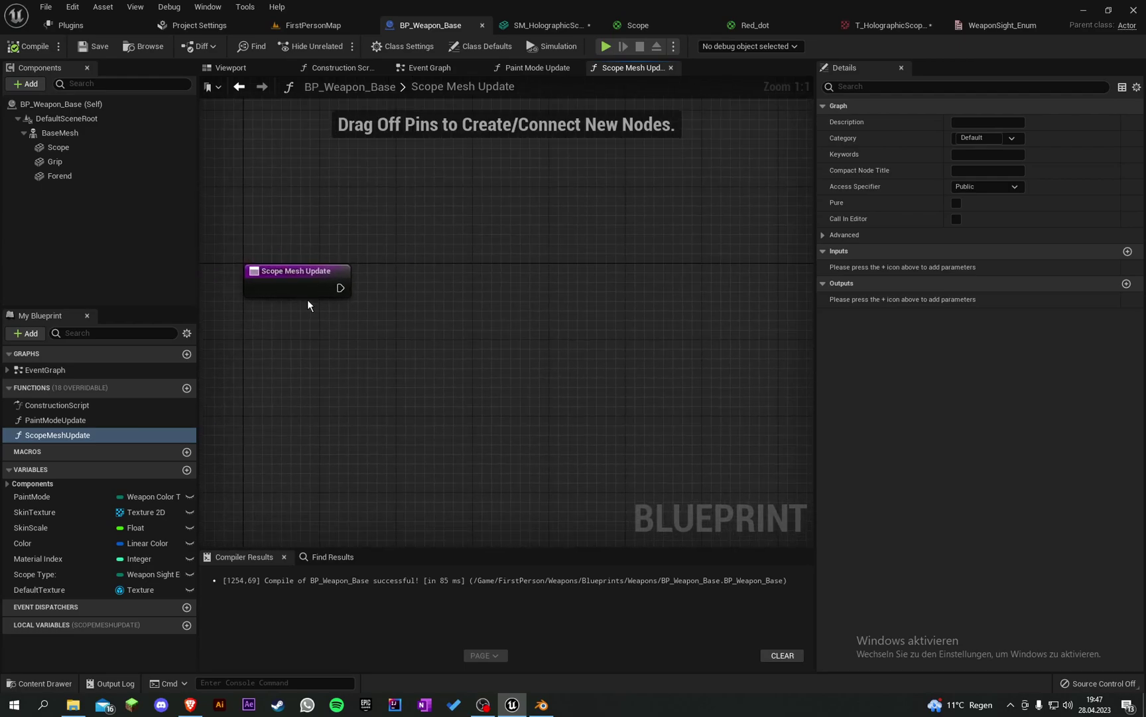
pyautogui.moveTo(339, 288); pyautogui.dragTo(433, 293)
pyautogui.write('select')
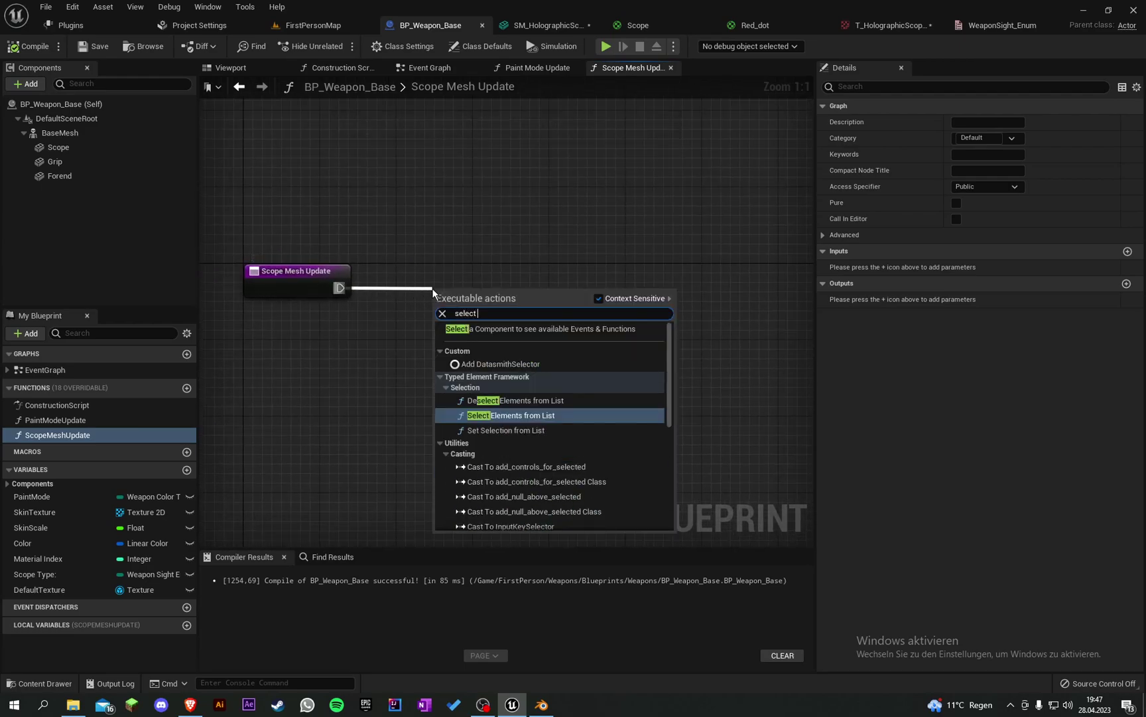
pyautogui.write(' weap')
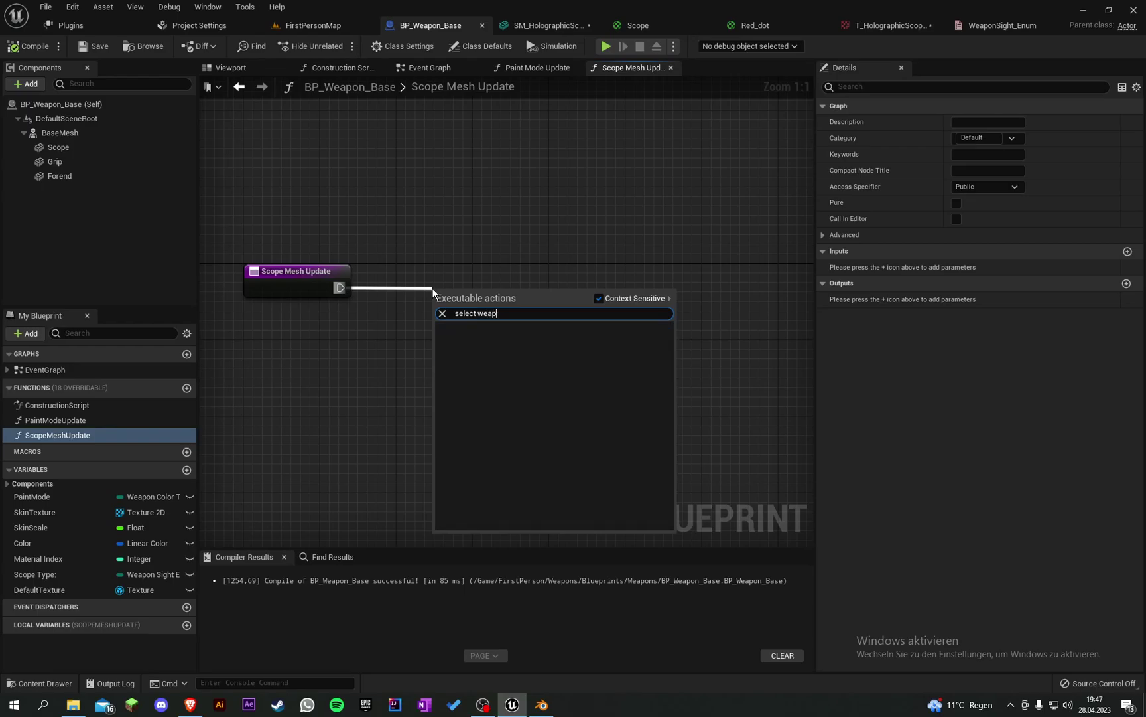
pyautogui.press('BackSpace')
pyautogui.press('BackSpace')
pyautogui.press('BackSpace')
pyautogui.press('BackSpace')
pyautogui.press('BackSpace')
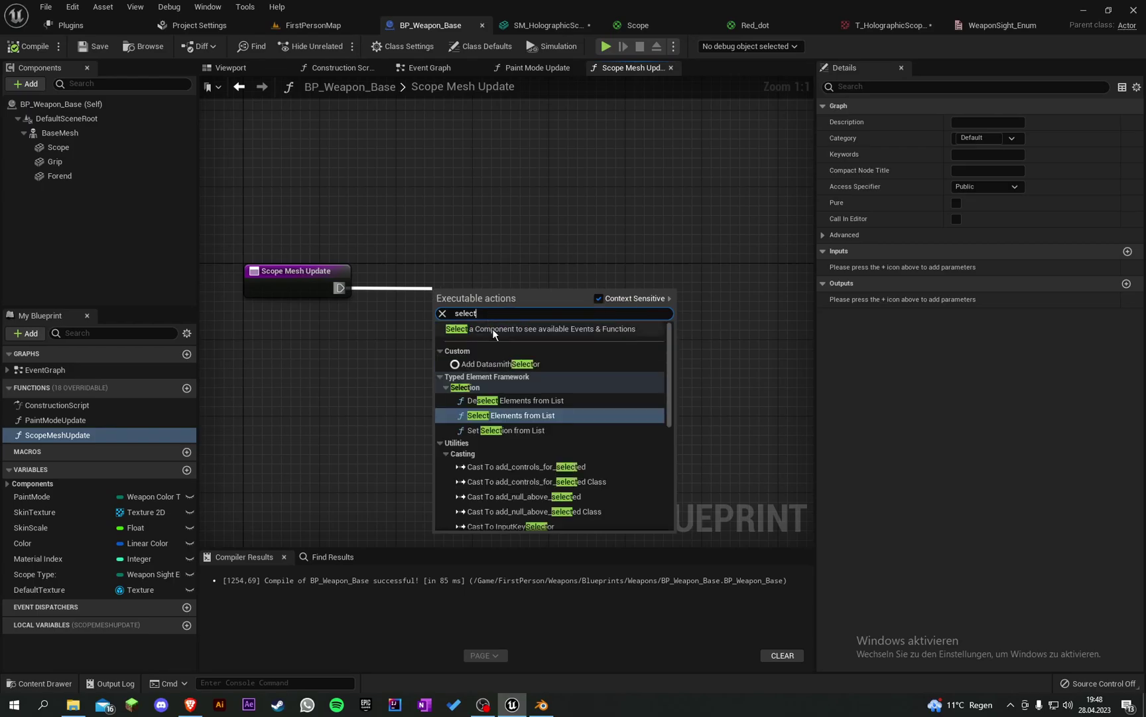
pyautogui.scroll(-3, 541, 363)
pyautogui.scroll(4, 540, 363)
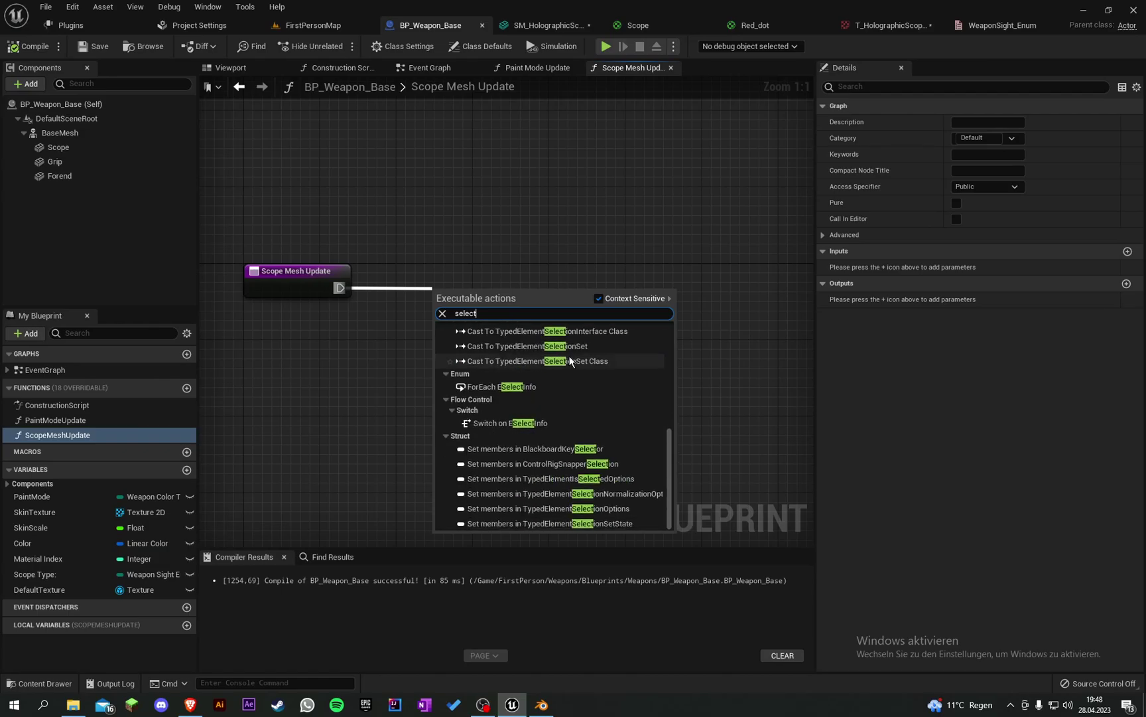
pyautogui.press('BackSpace')
pyautogui.press('BackSpace')
pyautogui.write('witch  weapon')
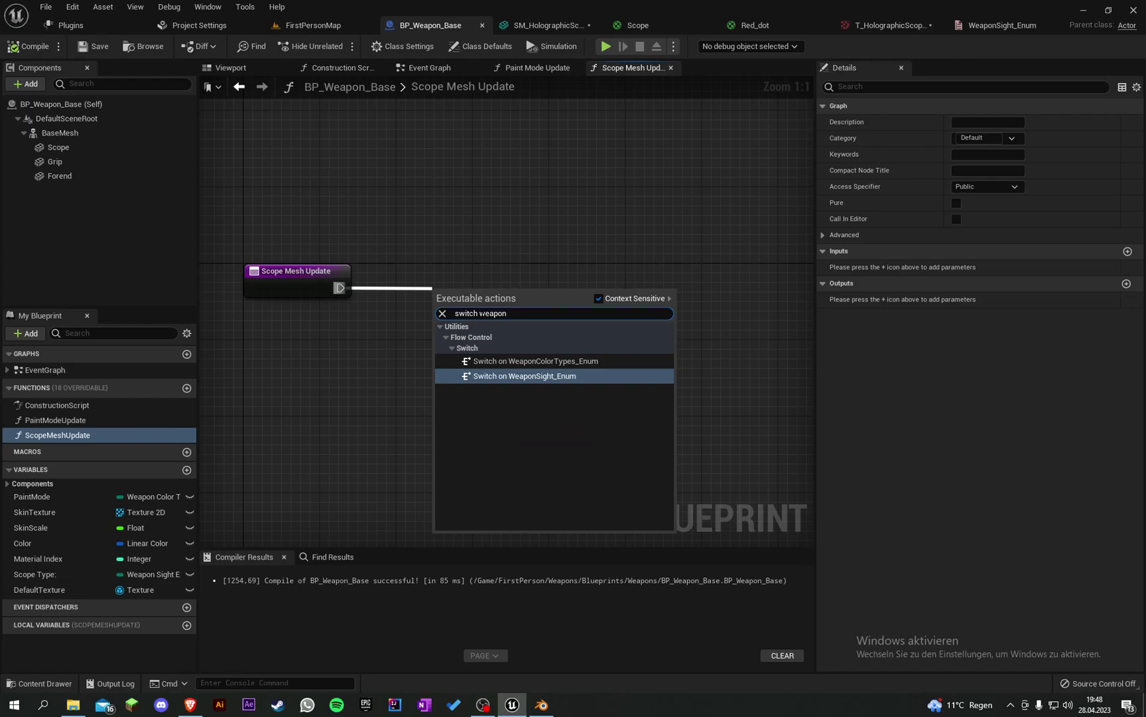
pyautogui.press('Return')
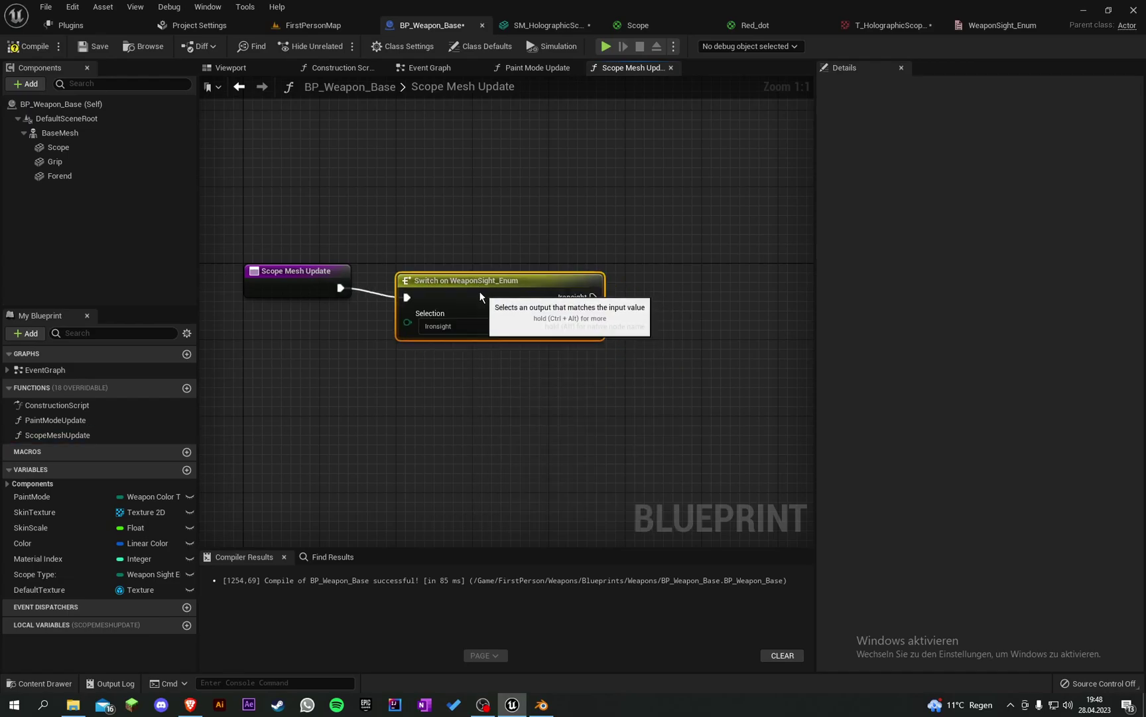
# - Connect a getter of the Scope Type variable to the switch's Selection input and place it below the function entry
pyautogui.moveTo(463, 279); pyautogui.dragTo(522, 278, button='right')
pyautogui.moveTo(82, 574); pyautogui.dragTo(448, 313)
pyautogui.click(486, 343)
pyautogui.click(542, 143)
pyautogui.moveTo(543, 143); pyautogui.dragTo(506, 138, button='right')
pyautogui.moveTo(260, 331); pyautogui.dragTo(260, 330)
pyautogui.moveTo(263, 326); pyautogui.dragTo(282, 316)
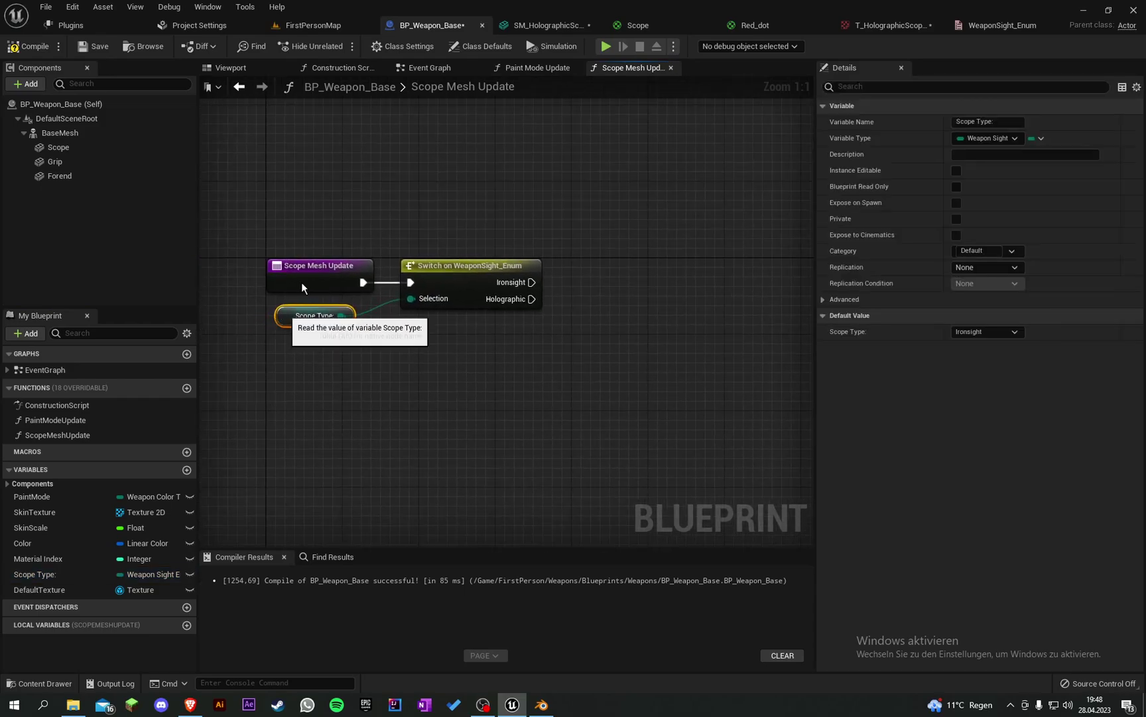
pyautogui.click(311, 226)
# - Bring the Scope component into the function graph and add a Set Static Mesh node targeting it
pyautogui.moveTo(312, 225); pyautogui.dragTo(233, 265, button='right')
pyautogui.moveTo(128, 146); pyautogui.dragTo(461, 183)
pyautogui.write('set static mes')
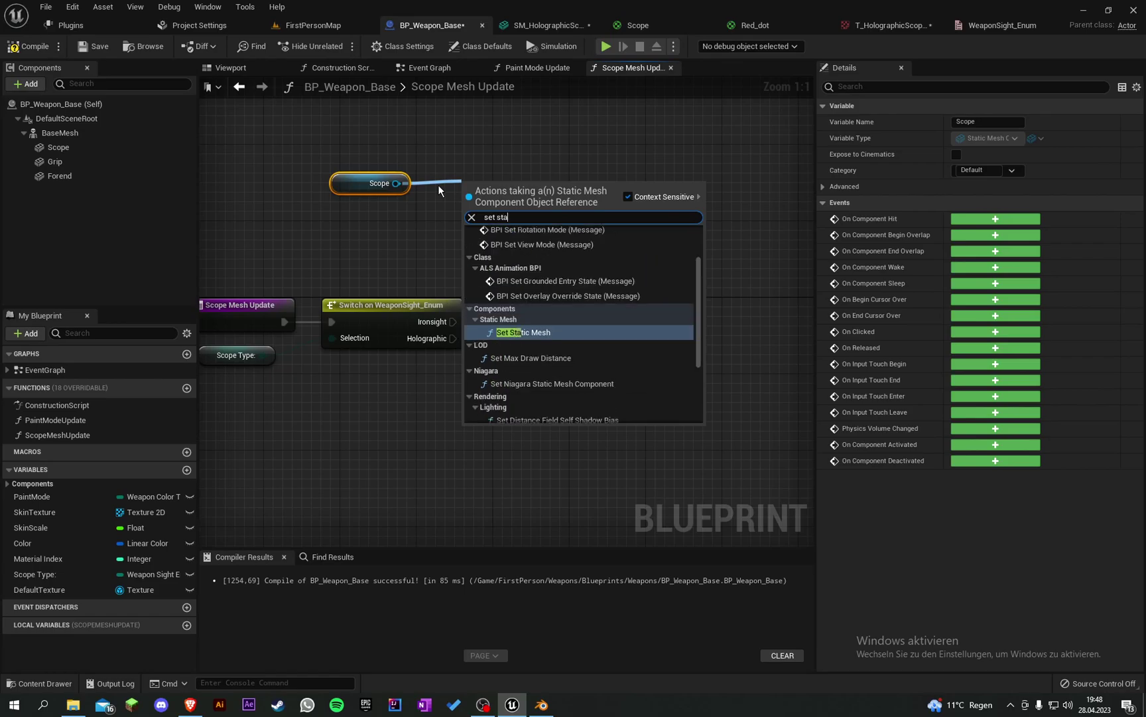
pyautogui.press('Return')
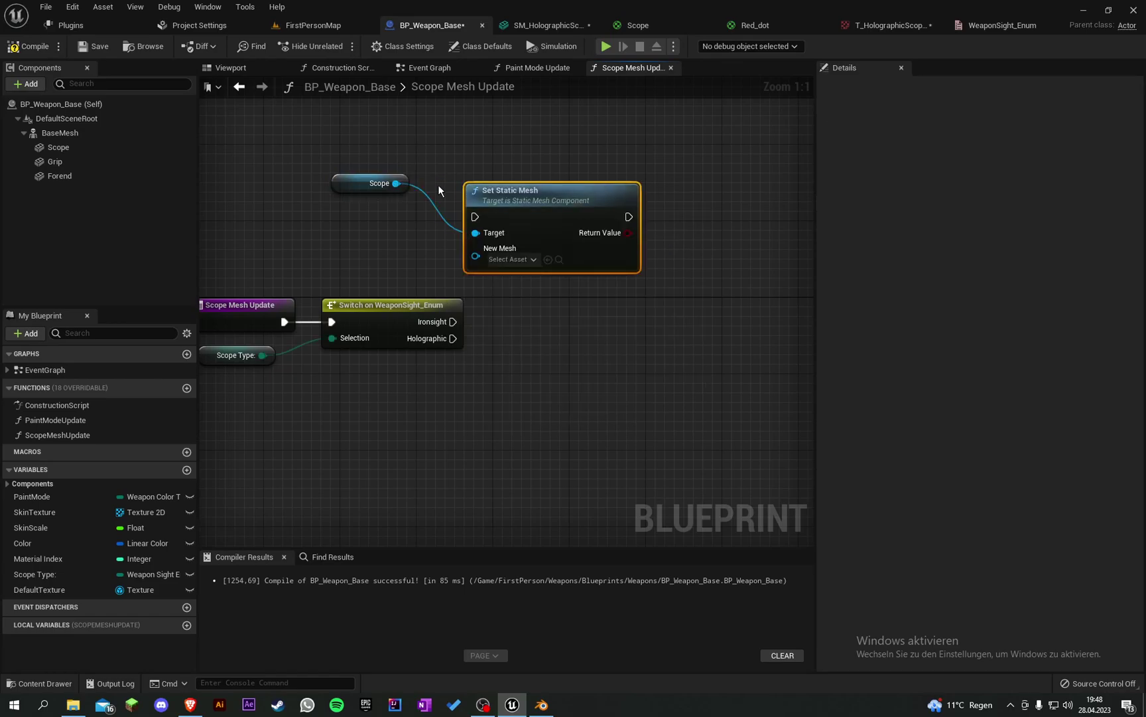
# - Wire the switch's Ironsight output to the Set Static Mesh node and straighten its connection to the Scope reference
pyautogui.moveTo(509, 186); pyautogui.dragTo(569, 162)
pyautogui.moveTo(449, 325); pyautogui.dragTo(513, 188)
pyautogui.moveTo(565, 182); pyautogui.dragTo(576, 185)
pyautogui.moveTo(488, 197); pyautogui.dragTo(361, 171)
pyautogui.moveTo(369, 176); pyautogui.dragTo(463, 204)
pyautogui.keyDown('shift'); pyautogui.click(594, 183); pyautogui.keyUp('shift')
pyautogui.press('q')
# - Duplicate the Scope reference and Set Static Mesh node below and wire the copy to the switch's Holographic output
pyautogui.moveTo(640, 291); pyautogui.dragTo(458, 173)
pyautogui.hotkey('ctrl', 'd')
pyautogui.moveTo(610, 335); pyautogui.dragTo(567, 383)
pyautogui.moveTo(453, 338); pyautogui.dragTo(586, 359)
pyautogui.moveTo(497, 439); pyautogui.dragTo(471, 400, button='right')
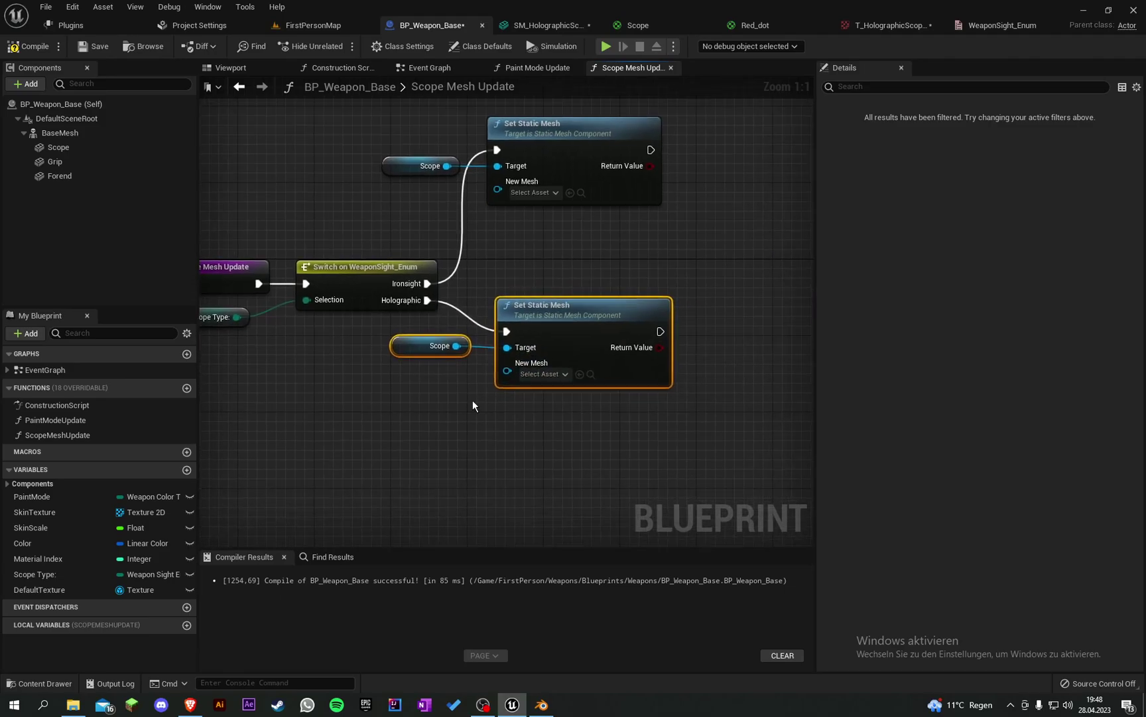
pyautogui.click(475, 405)
# - Set the Holographic branch's New Mesh to SM_HolographicScope, and compile and save the blueprint
pyautogui.click(540, 375)
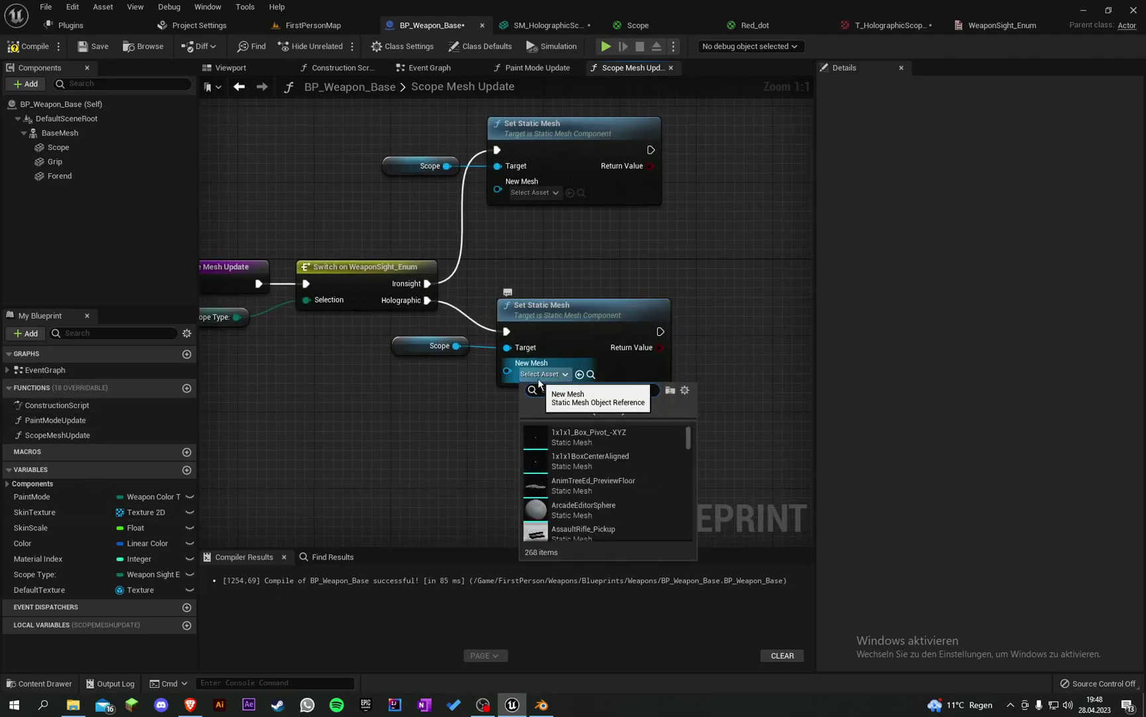
pyautogui.write('hologra')
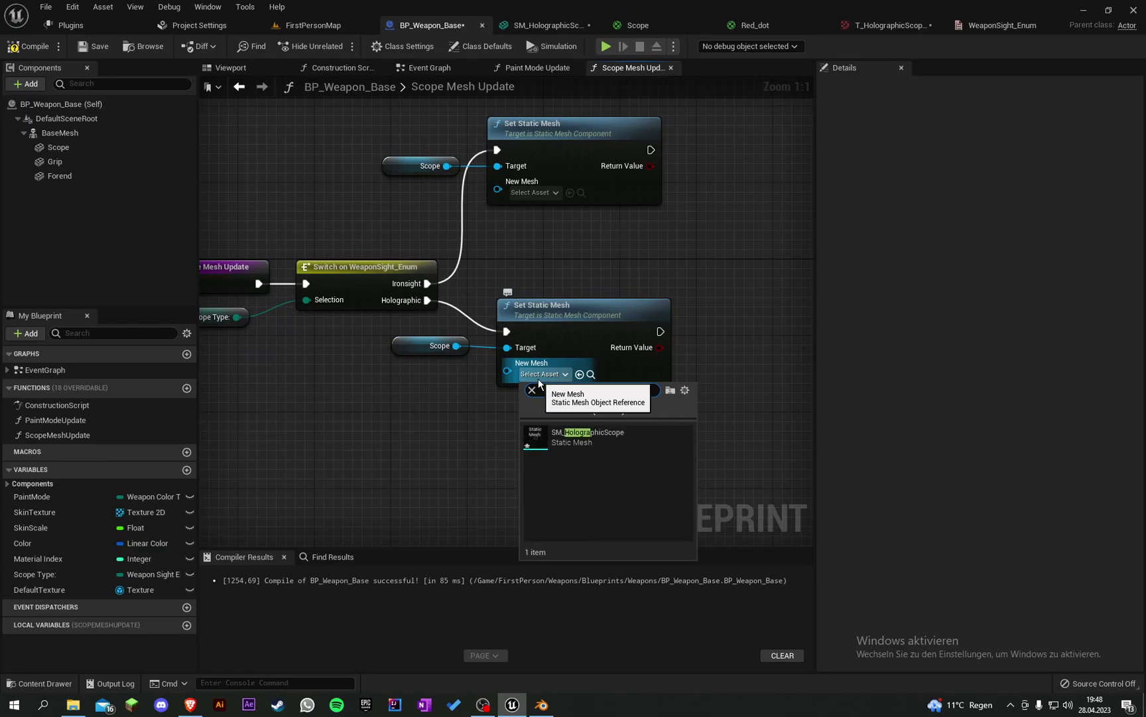
pyautogui.click(597, 436)
pyautogui.click(13, 47)
pyautogui.click(93, 46)
# - Check the blueprint's viewport, return to the Scope Mesh Update graph and reposition the two Set Static Mesh branches neatly
pyautogui.click(233, 68)
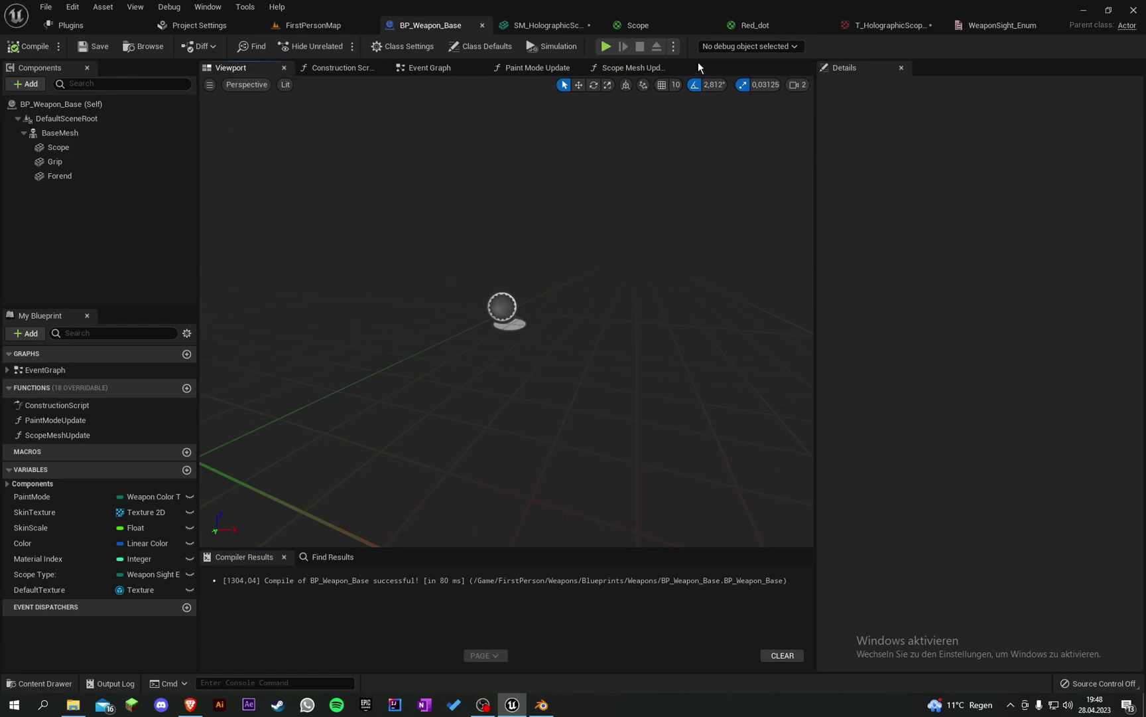
pyautogui.click(613, 68)
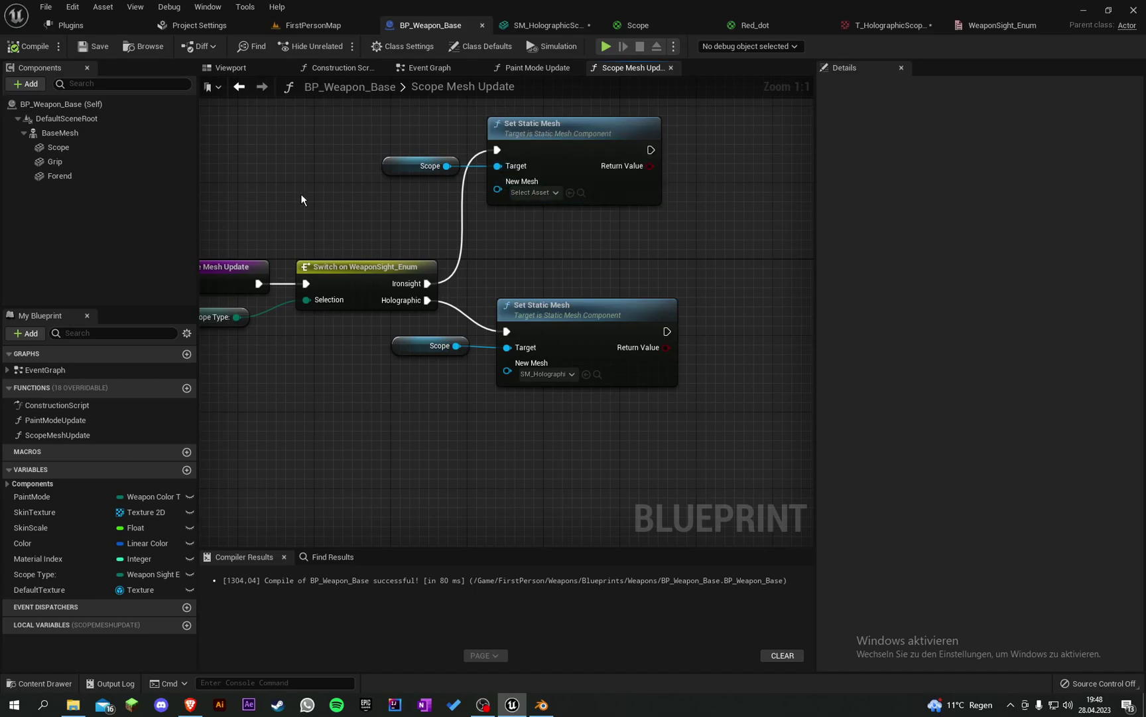
pyautogui.moveTo(544, 423); pyautogui.dragTo(451, 348)
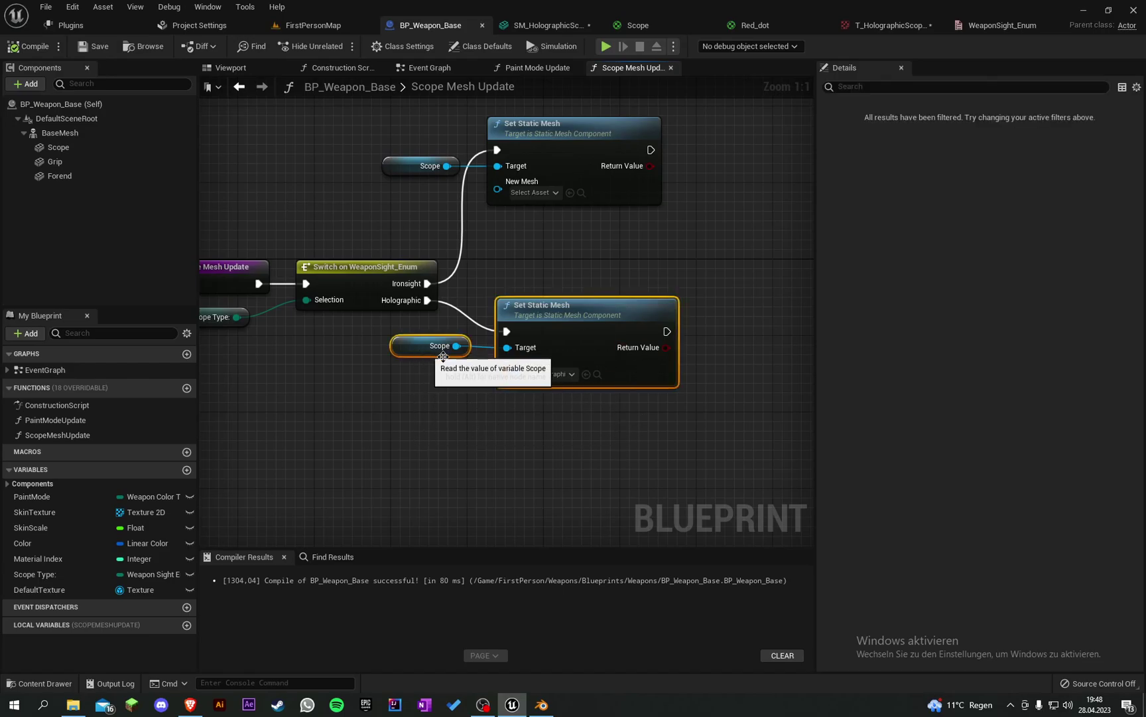
pyautogui.moveTo(571, 325); pyautogui.dragTo(552, 344)
pyautogui.click(582, 274)
pyautogui.moveTo(583, 274); pyautogui.dragTo(510, 323, button='right')
pyautogui.moveTo(510, 300); pyautogui.dragTo(363, 203)
pyautogui.moveTo(450, 195); pyautogui.dragTo(469, 213)
# - Open the SK_DesertEagle_Skeleton asset from the Weapons Mesh DesertEagle folder
pyautogui.click(331, 24)
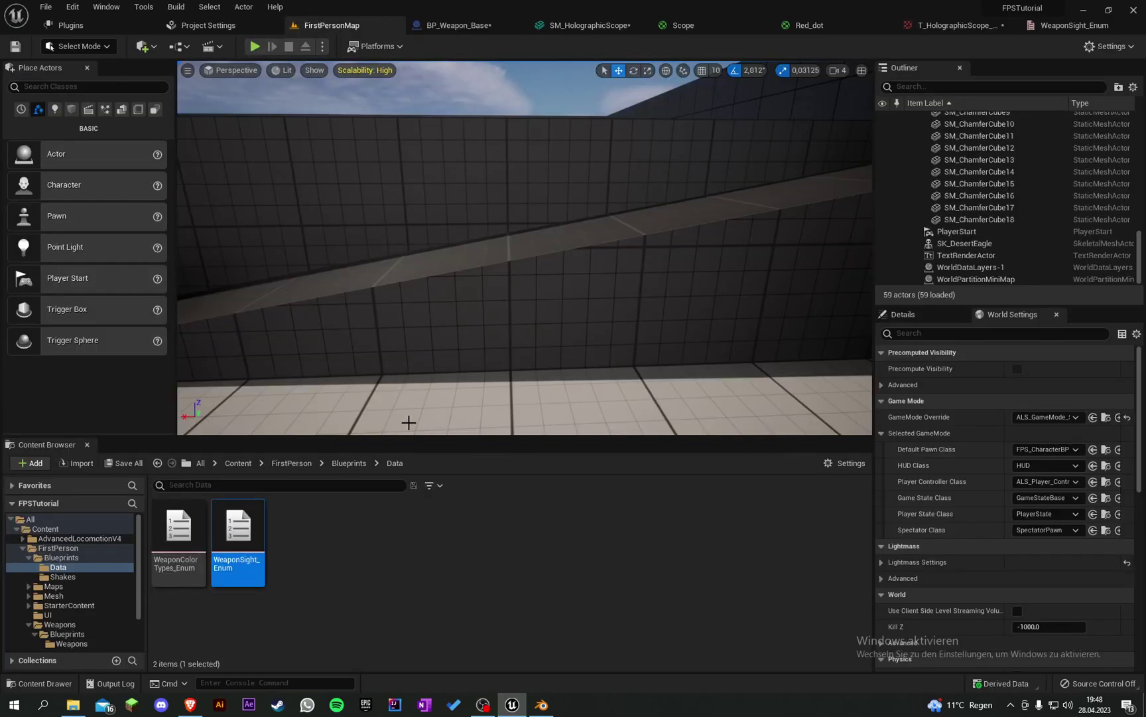
pyautogui.click(290, 463)
pyautogui.doubleClick(478, 528)
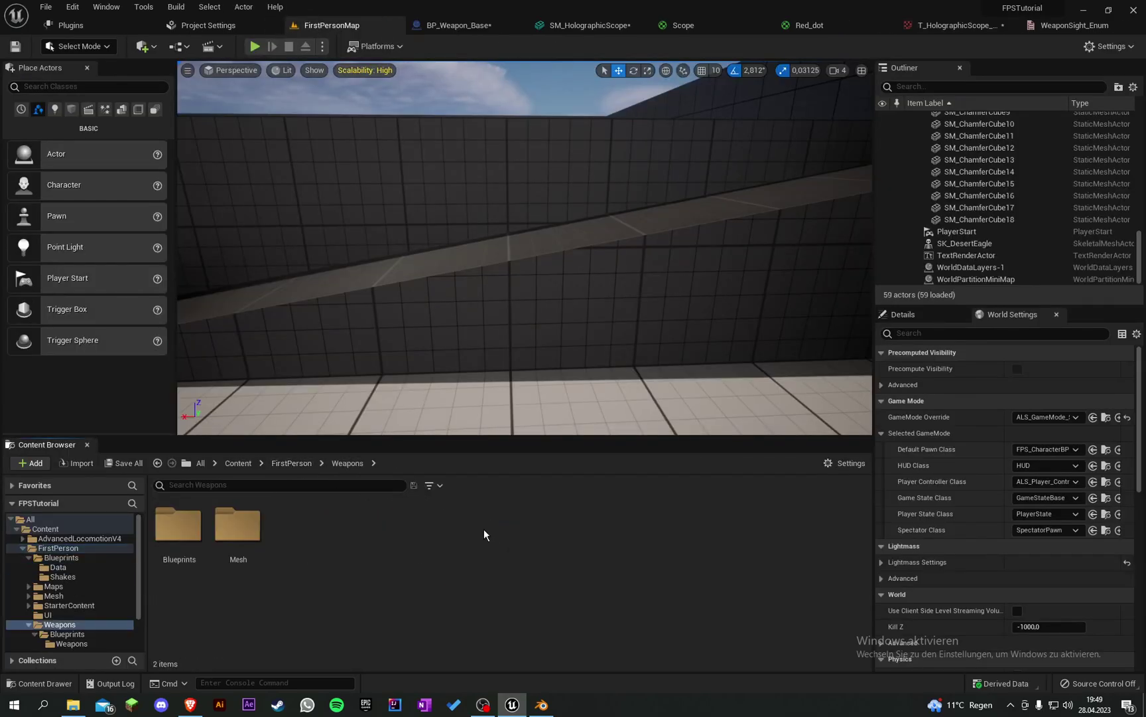
pyautogui.click(242, 536)
pyautogui.doubleClick(243, 536)
pyautogui.doubleClick(240, 531)
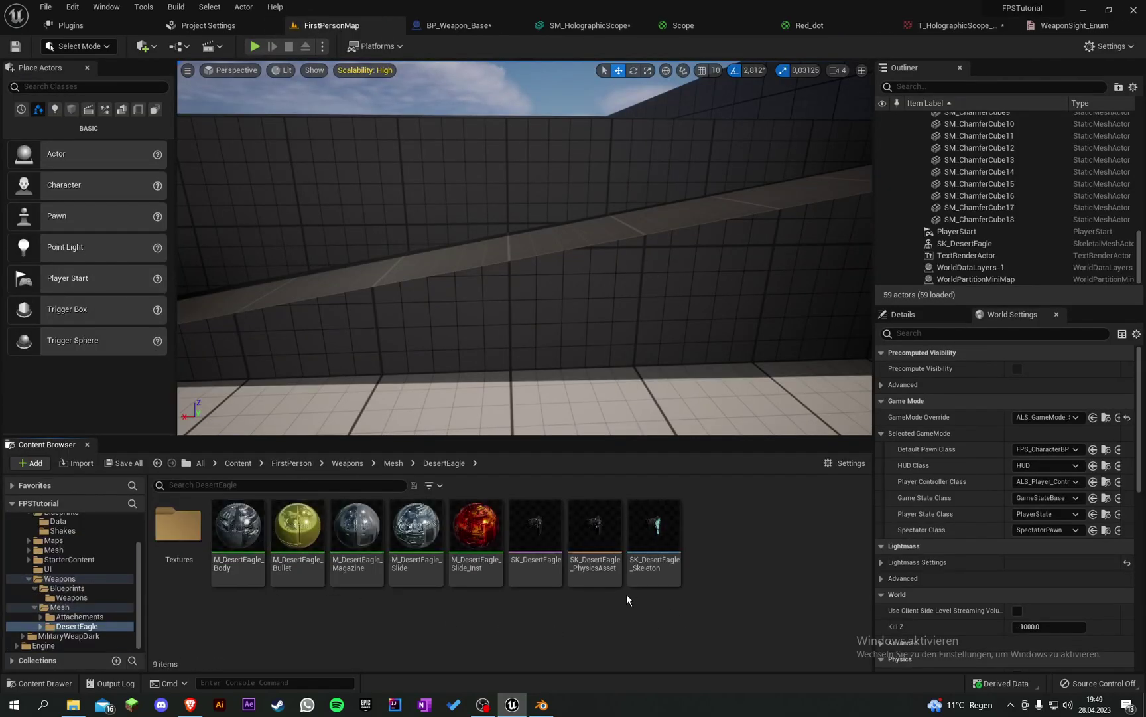
pyautogui.doubleClick(645, 576)
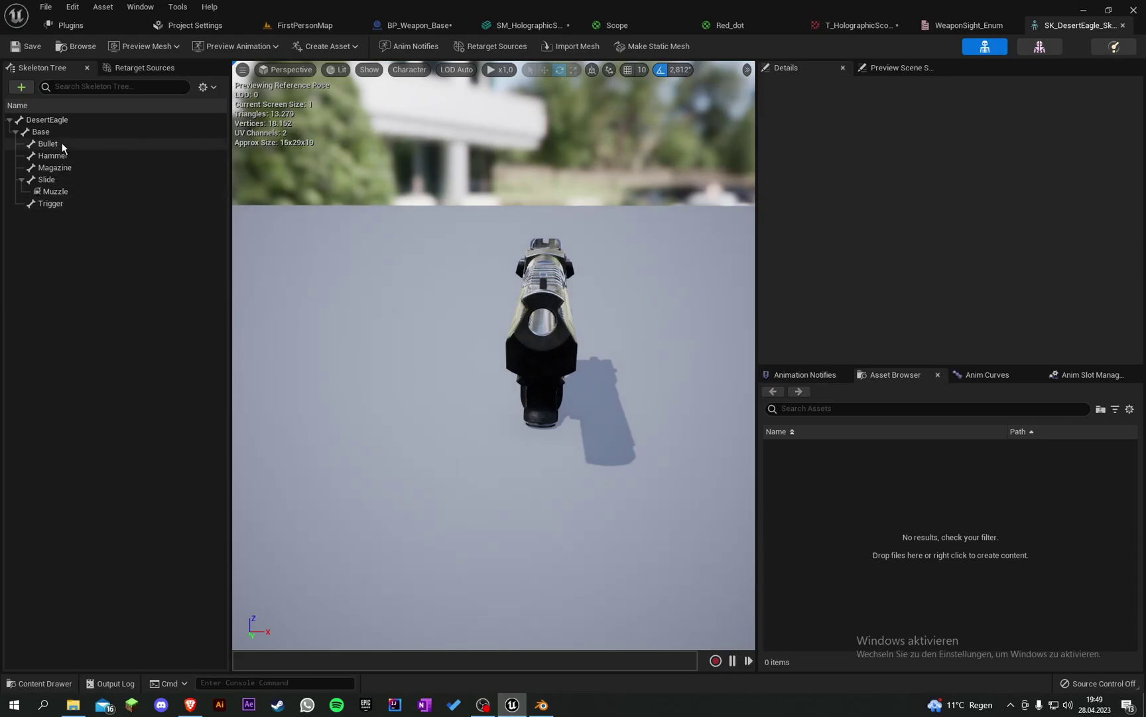
# - Add a socket to the Desert Eagle skeleton's Base bone and name it Scope
pyautogui.click(40, 131)
pyautogui.click(21, 87)
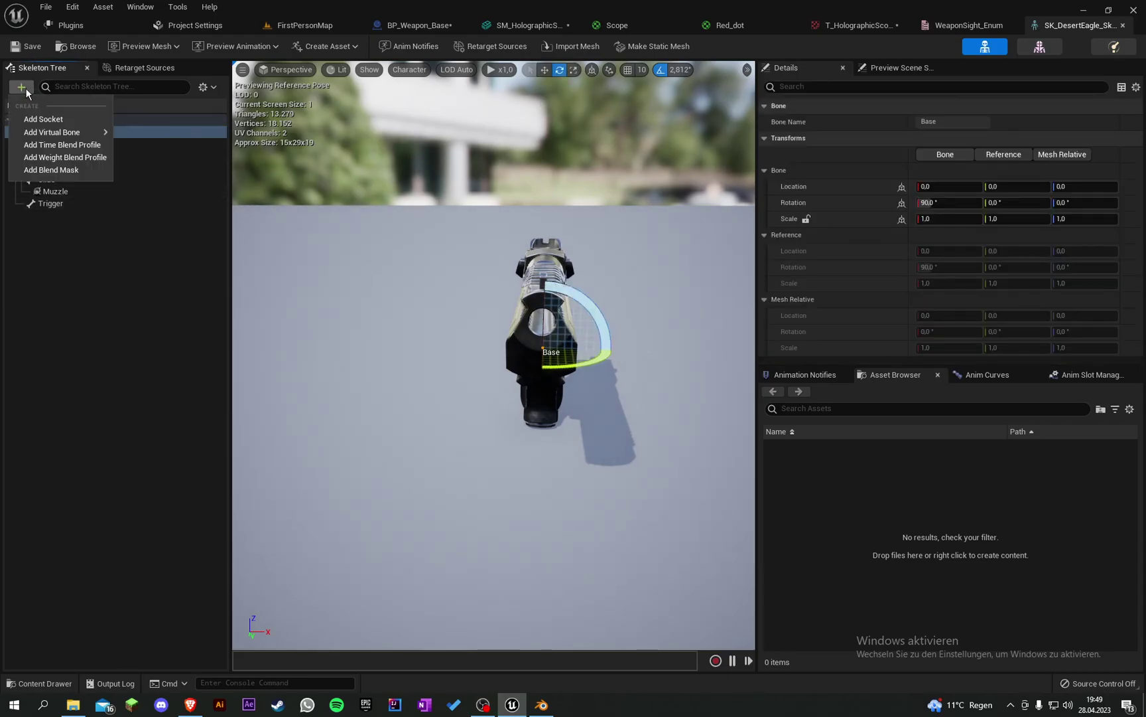
pyautogui.click(38, 130)
pyautogui.doubleClick(90, 218)
pyautogui.write('Sco')
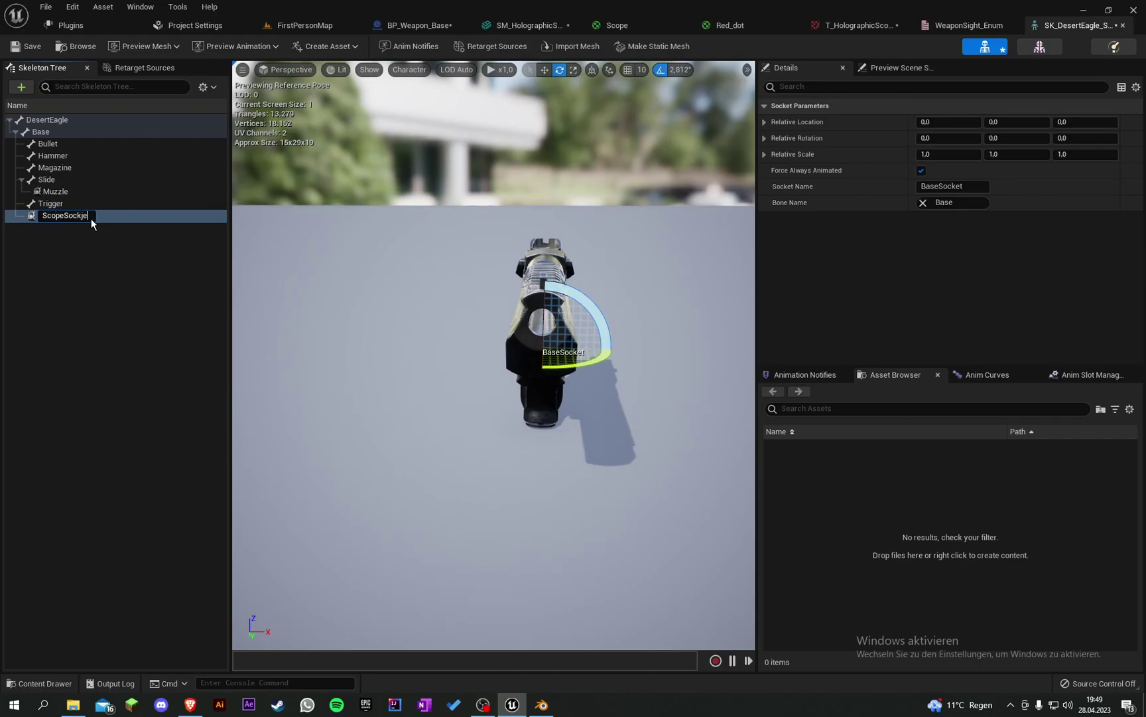
pyautogui.write('peSoc')
pyautogui.press('BackSpace')
pyautogui.press('BackSpace')
pyautogui.press('BackSpace')
pyautogui.press('Return')
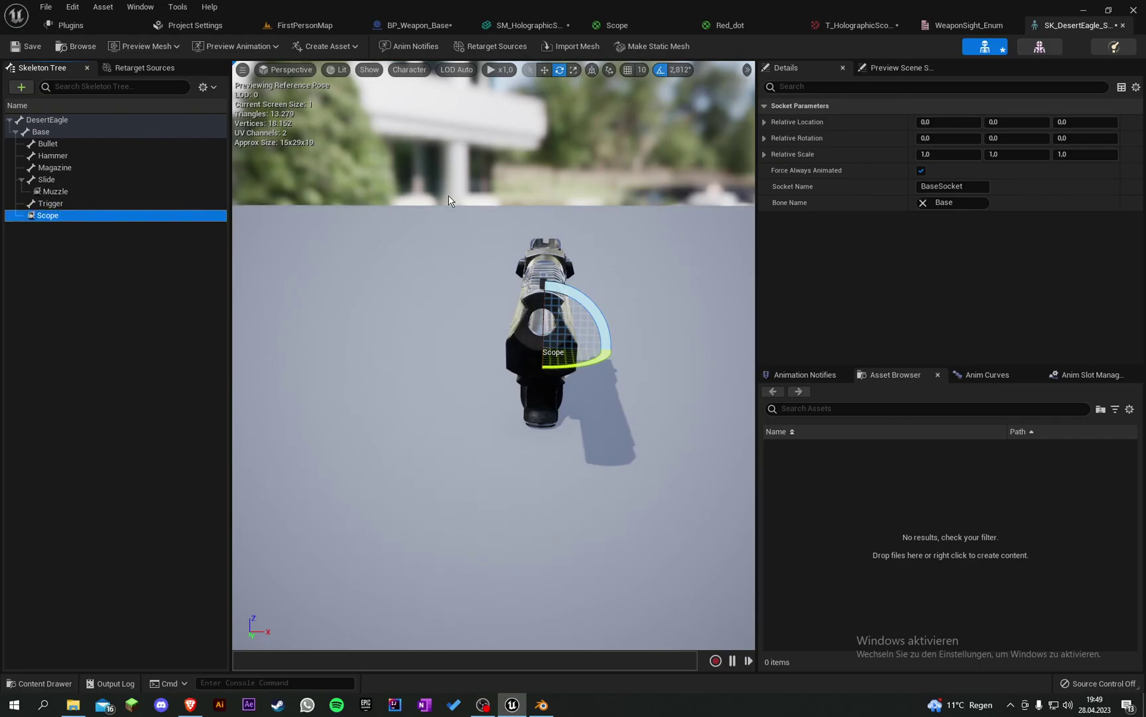
# - View the pistol from the side with the move gizmo active and search for the holographic scope as the Scope socket's preview asset
pyautogui.keyDown('alt'); pyautogui.moveTo(433, 205); pyautogui.dragTo(319, 180); pyautogui.keyUp('alt')
pyautogui.moveTo(504, 218); pyautogui.dragTo(465, 219)
pyautogui.press('w')
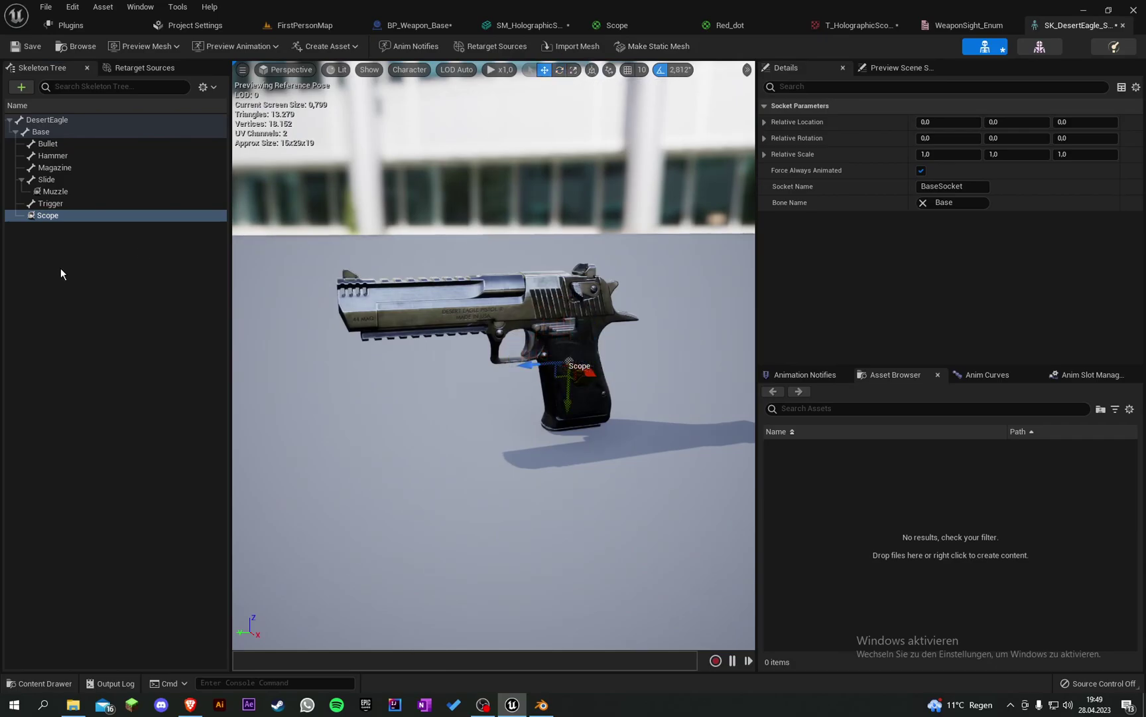
pyautogui.rightClick(60, 216)
pyautogui.moveTo(146, 354)
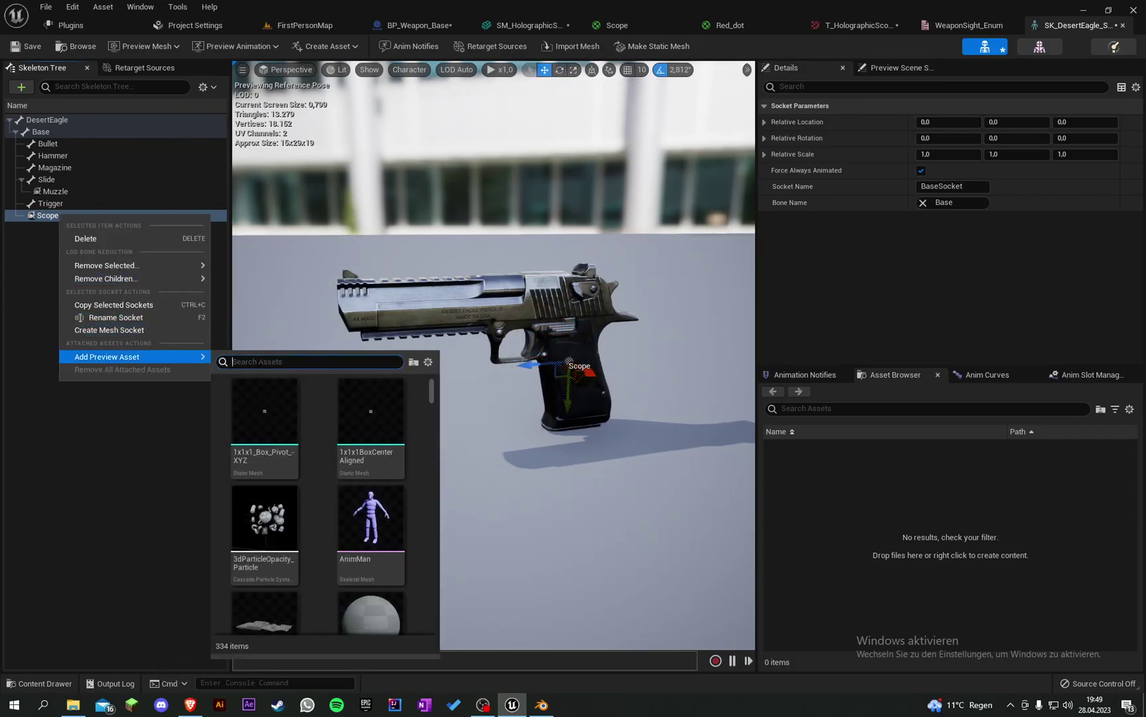
pyautogui.write('holo')
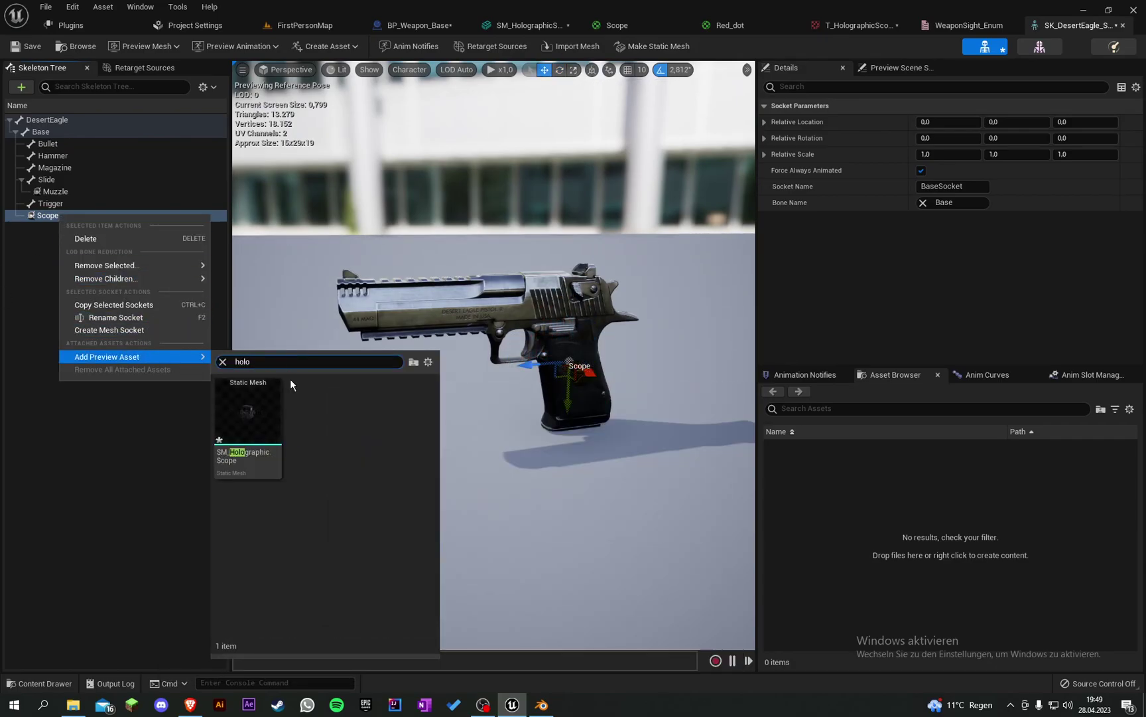